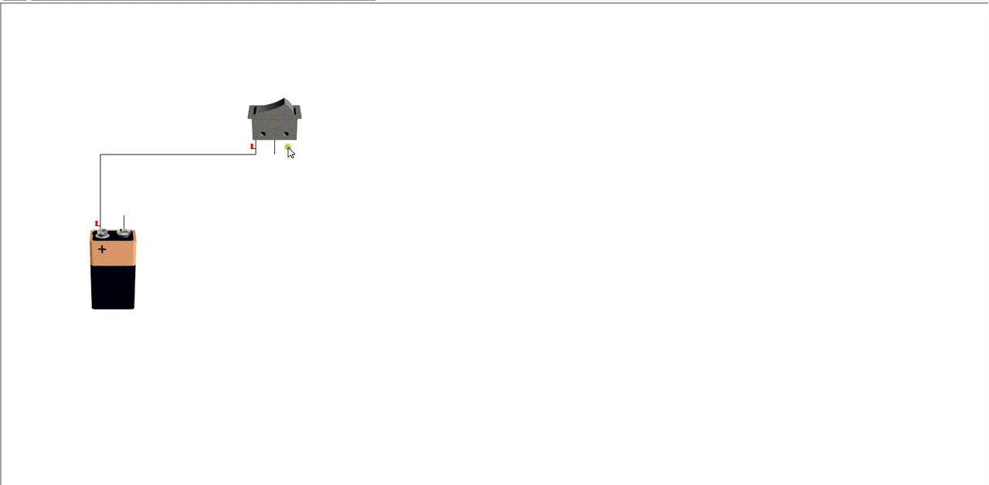
Add a lamp beside the rocker switch and wire the switch's free terminal to the lamp's left terminal
{"action": "mouse_move", "coordinate": [276, 155]}
{"action": "left_mouse_down"}
{"action": "mouse_move", "coordinate": [390, 153]}
{"action": "mouse_move", "coordinate": [461, 104]}
{"action": "mouse_move", "coordinate": [452, 93]}
{"action": "mouse_move", "coordinate": [393, 158]}
{"action": "mouse_move", "coordinate": [404, 151]}
{"action": "left_mouse_up"}
{"action": "right_click", "coordinate": [398, 156]}
{"action": "left_click_drag", "start_coordinate": [272, 1], "coordinate": [400, 159]}
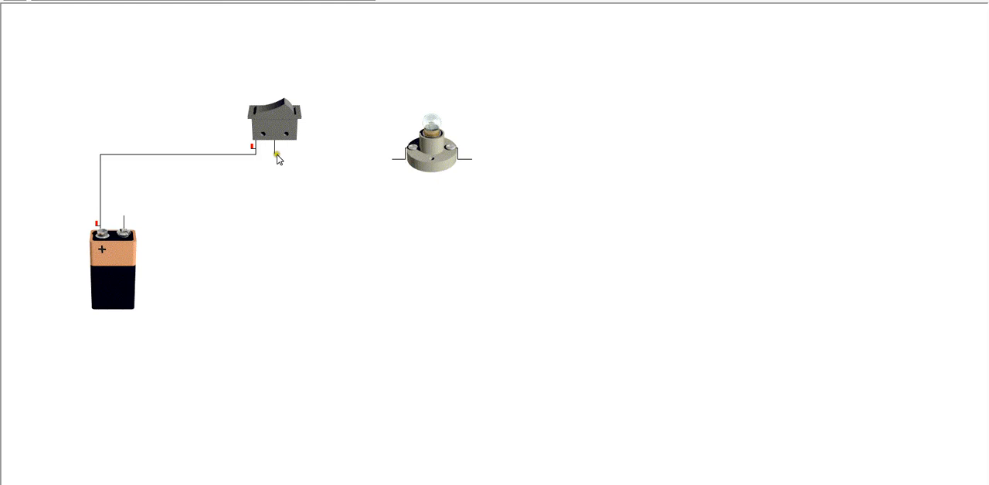
{"action": "left_click_drag", "start_coordinate": [275, 155], "coordinate": [401, 158]}
Add a slider variable resistor, move the lamp farther right, and place the resistor between the switch and the lamp
{"action": "left_click_drag", "start_coordinate": [209, 0], "coordinate": [312, 270]}
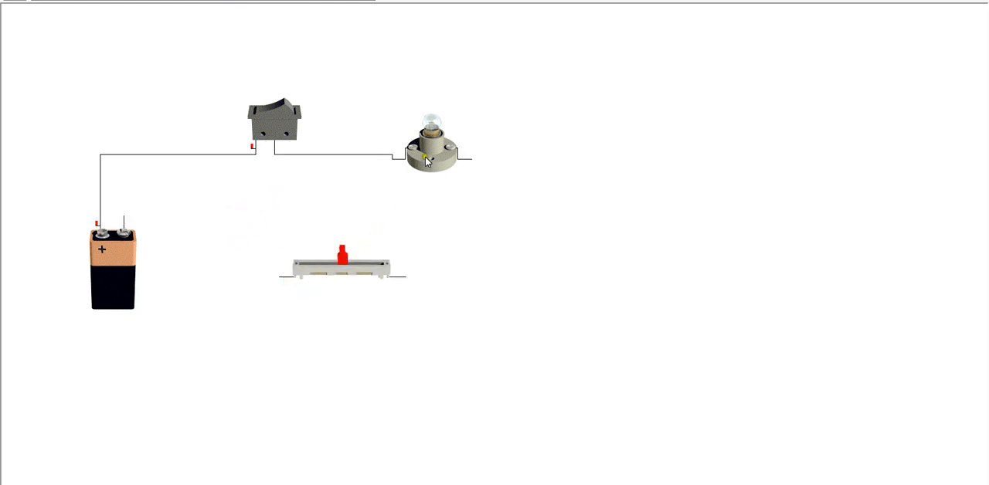
{"action": "left_click_drag", "start_coordinate": [423, 156], "coordinate": [623, 152]}
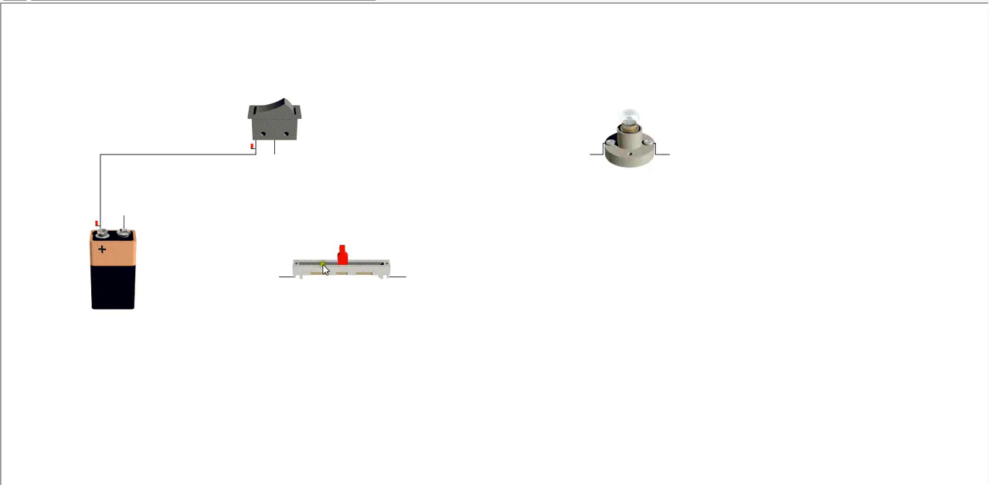
{"action": "left_click_drag", "start_coordinate": [324, 265], "coordinate": [408, 225]}
{"action": "left_click_drag", "start_coordinate": [350, 272], "coordinate": [437, 156]}
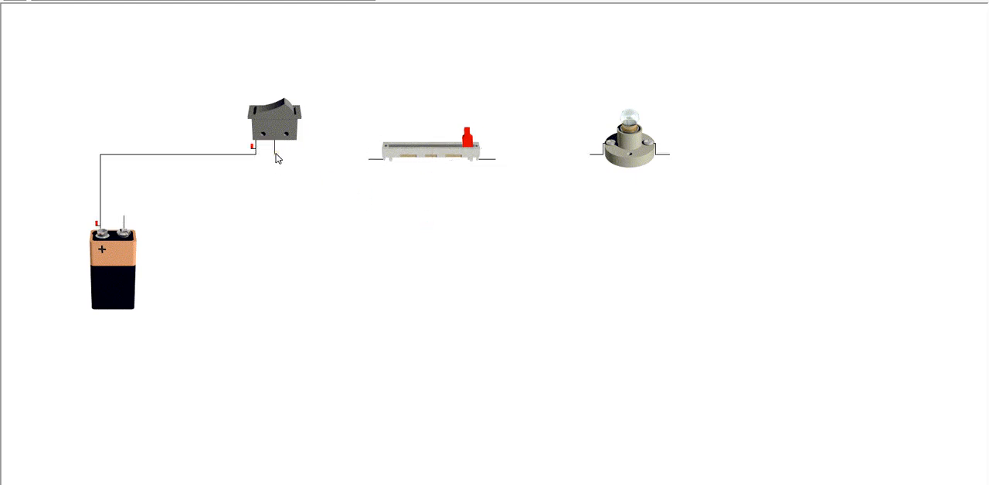
Complete the series circuit by wiring the switch to the variable resistor, the resistor to the lamp, and the lamp to the battery's negative terminal
{"action": "left_click_drag", "start_coordinate": [275, 155], "coordinate": [371, 160]}
{"action": "left_click_drag", "start_coordinate": [495, 159], "coordinate": [595, 153]}
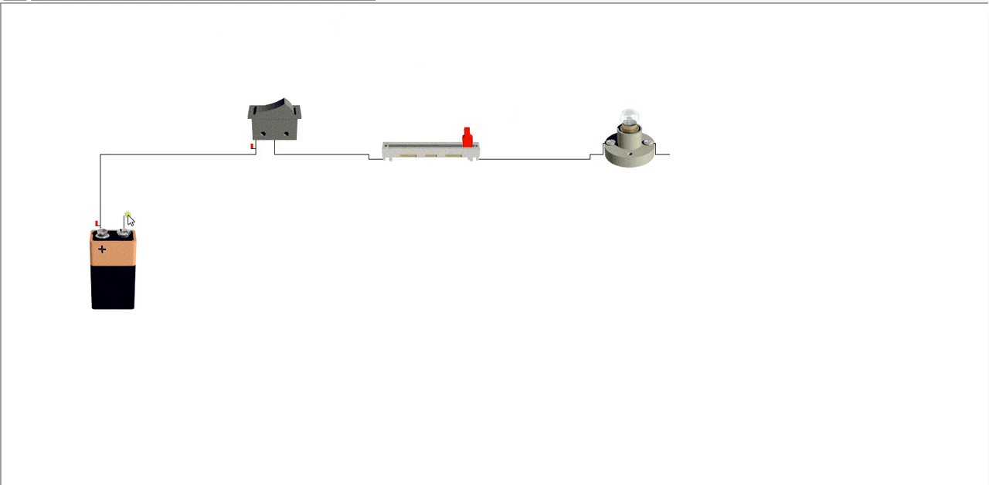
{"action": "mouse_move", "coordinate": [126, 216]}
{"action": "left_mouse_down"}
{"action": "mouse_move", "coordinate": [376, 225]}
{"action": "mouse_move", "coordinate": [88, 226]}
{"action": "mouse_move", "coordinate": [126, 226]}
{"action": "left_mouse_up"}
{"action": "mouse_move", "coordinate": [126, 220]}
{"action": "left_mouse_down"}
{"action": "mouse_move", "coordinate": [678, 185]}
{"action": "mouse_move", "coordinate": [669, 185]}
{"action": "mouse_move", "coordinate": [668, 155]}
{"action": "left_mouse_up"}
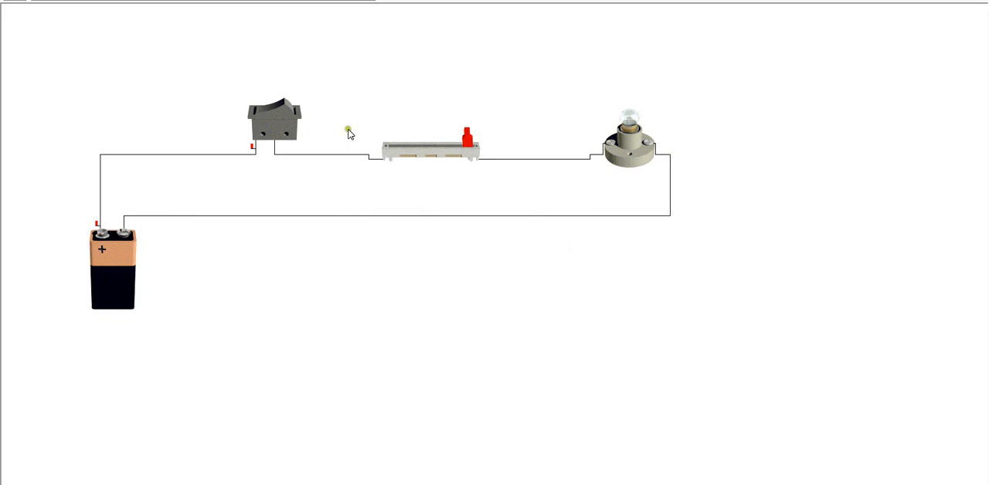
Close the rocker switch and move the variable resistor's slider to its left end
{"action": "left_click", "coordinate": [283, 110]}
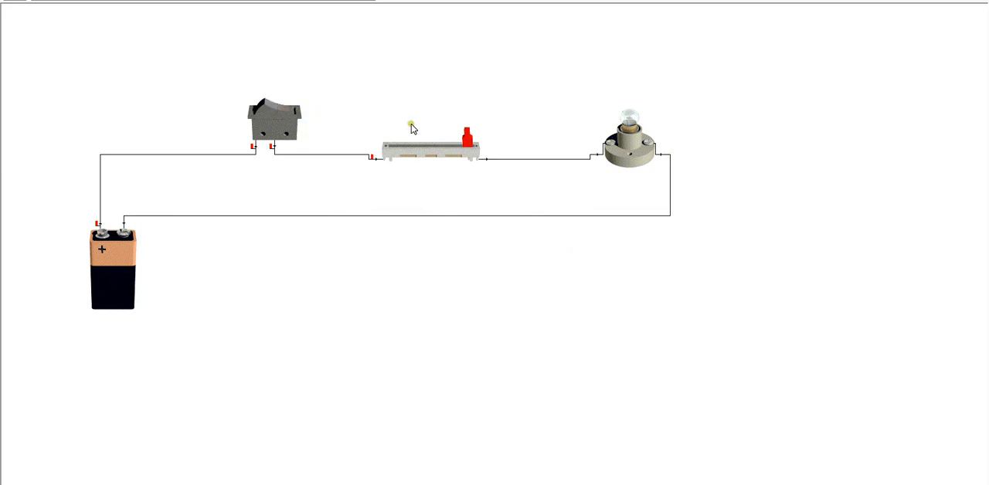
{"action": "left_click_drag", "start_coordinate": [467, 139], "coordinate": [384, 155]}
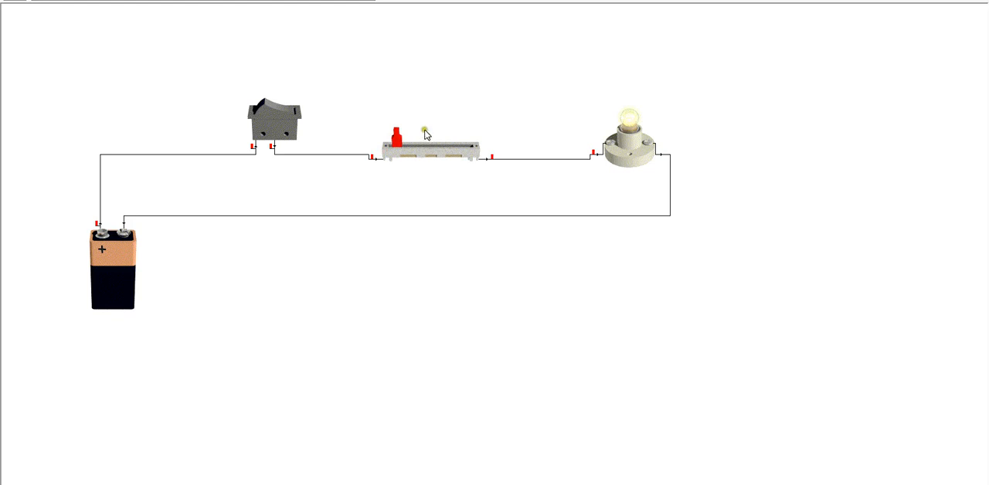
{"action": "mouse_move", "coordinate": [409, 155]}
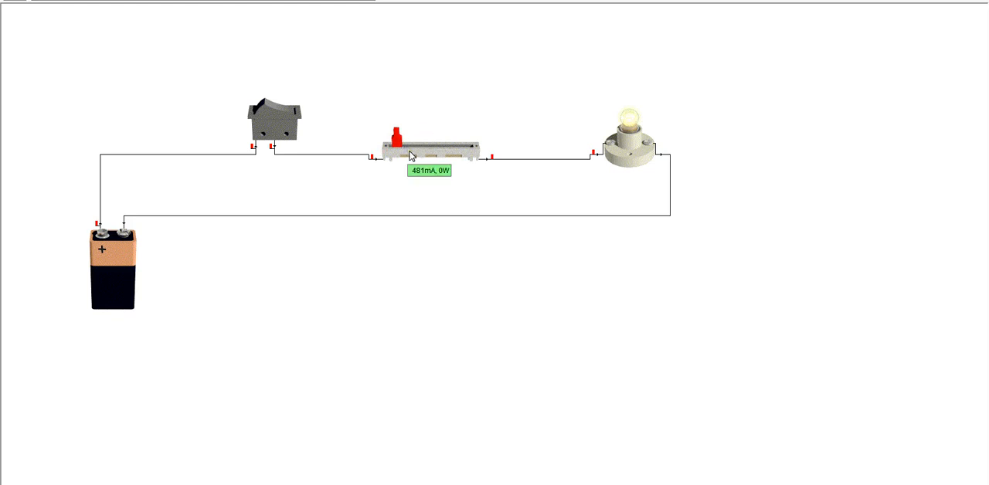
Align the variable resistor with the switch and lamp terminals and rewire both of its ends into the circuit
{"action": "mouse_move", "coordinate": [478, 149]}
{"action": "left_mouse_down"}
{"action": "mouse_move", "coordinate": [446, 153]}
{"action": "mouse_move", "coordinate": [465, 145]}
{"action": "left_mouse_up"}
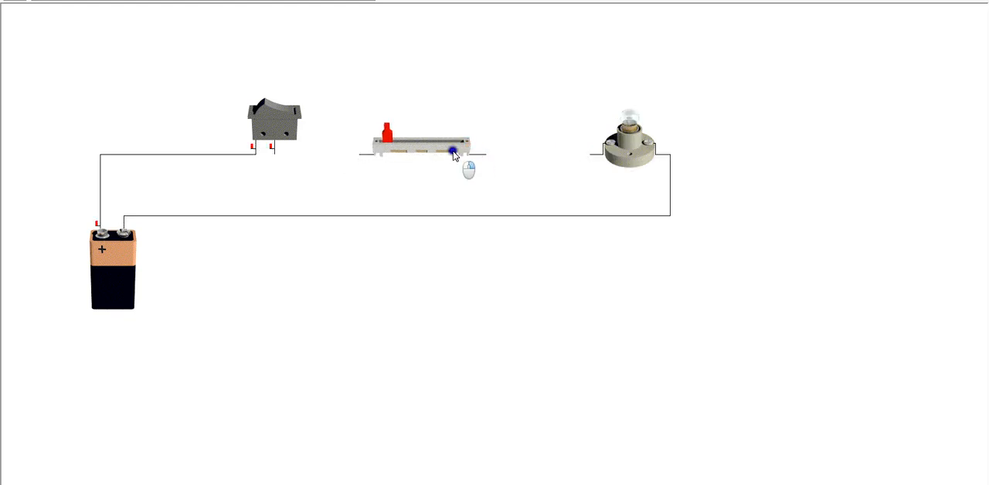
{"action": "left_click_drag", "start_coordinate": [347, 108], "coordinate": [495, 179]}
{"action": "left_click", "coordinate": [478, 169]}
{"action": "left_click_drag", "start_coordinate": [275, 154], "coordinate": [360, 154]}
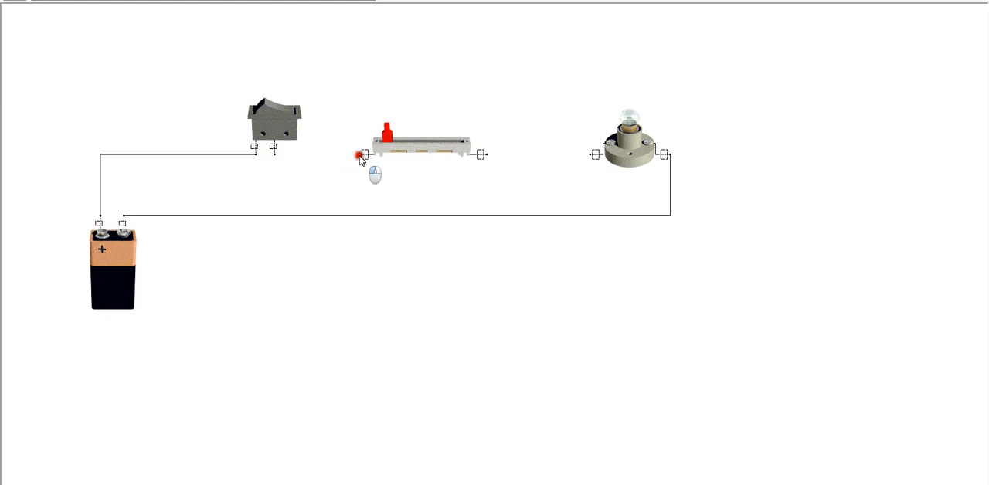
{"action": "left_click", "coordinate": [273, 156]}
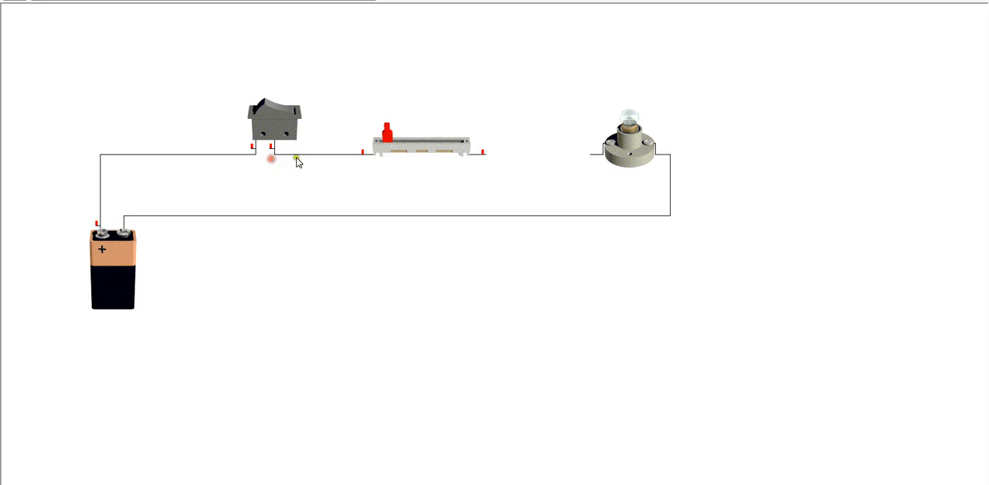
{"action": "left_click_drag", "start_coordinate": [486, 155], "coordinate": [592, 154]}
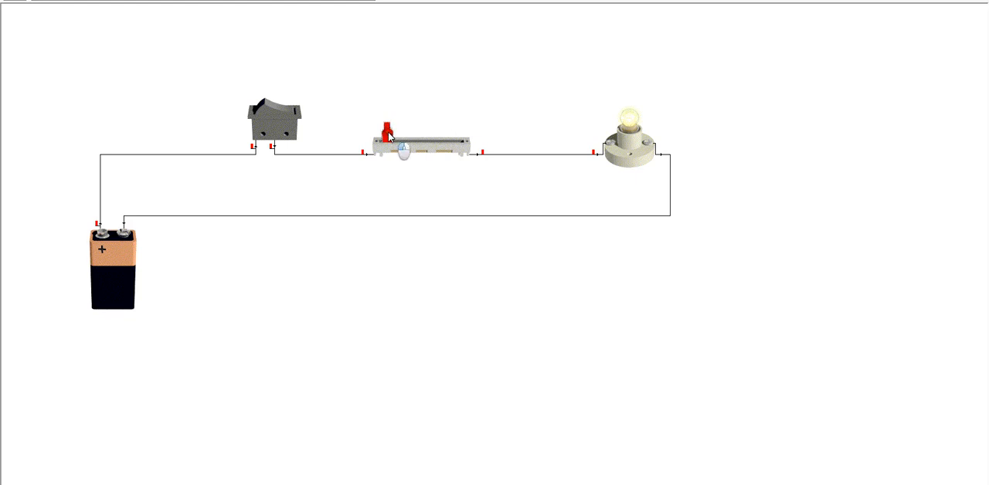
{"action": "mouse_move", "coordinate": [388, 133]}
{"action": "left_mouse_down"}
{"action": "mouse_move", "coordinate": [447, 141]}
{"action": "mouse_move", "coordinate": [394, 146]}
{"action": "mouse_move", "coordinate": [452, 144]}
{"action": "mouse_move", "coordinate": [387, 145]}
{"action": "left_mouse_up"}
Place a "Resistor 1" text label above the left end of the variable resistor
{"action": "left_click", "coordinate": [85, 0]}
{"action": "left_click", "coordinate": [158, 1]}
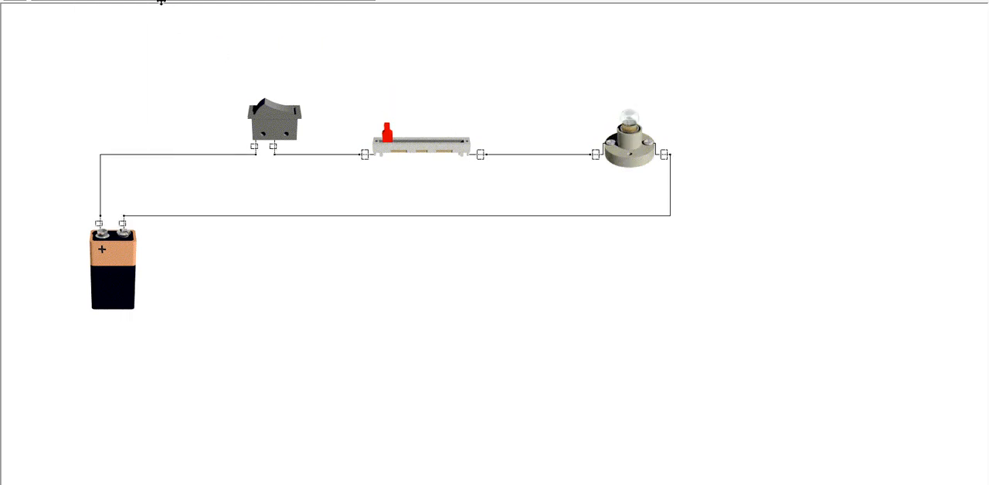
{"action": "left_click", "coordinate": [366, 121]}
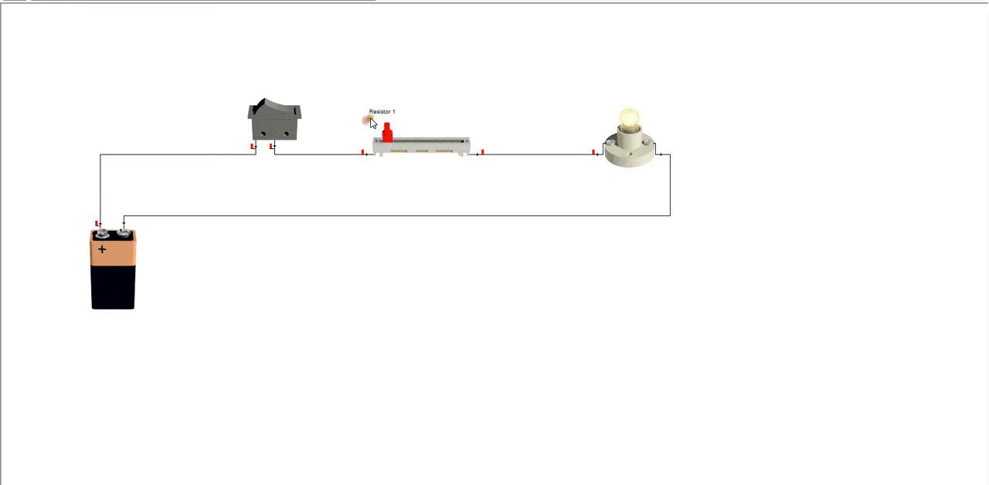
Shift the "Resistor 1" label to the right above the variable resistor and move it back over the slider
{"action": "left_click", "coordinate": [374, 116]}
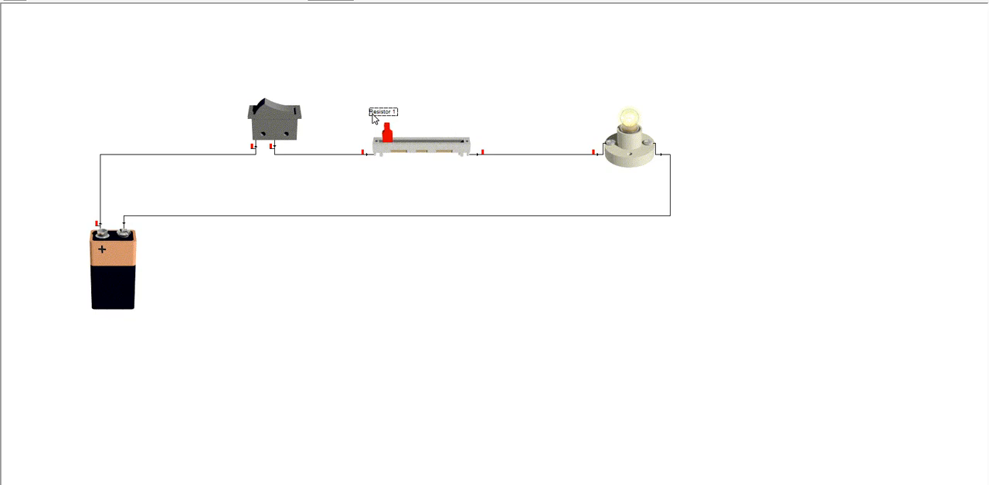
{"action": "left_click", "coordinate": [373, 114]}
{"action": "left_click", "coordinate": [373, 114]}
{"action": "left_click", "coordinate": [405, 108]}
{"action": "left_click_drag", "start_coordinate": [385, 109], "coordinate": [408, 108]}
{"action": "left_click", "coordinate": [408, 108]}
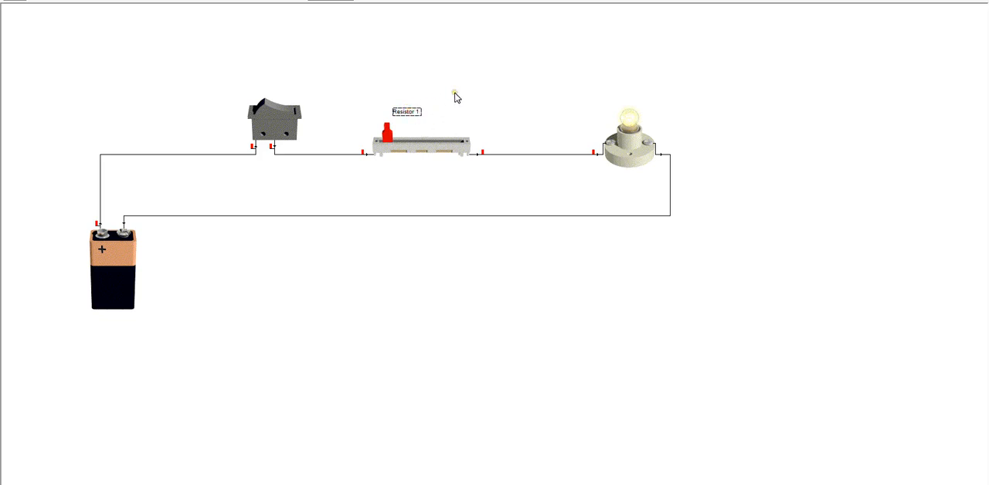
{"action": "left_click", "coordinate": [426, 108]}
{"action": "left_click_drag", "start_coordinate": [411, 113], "coordinate": [387, 113]}
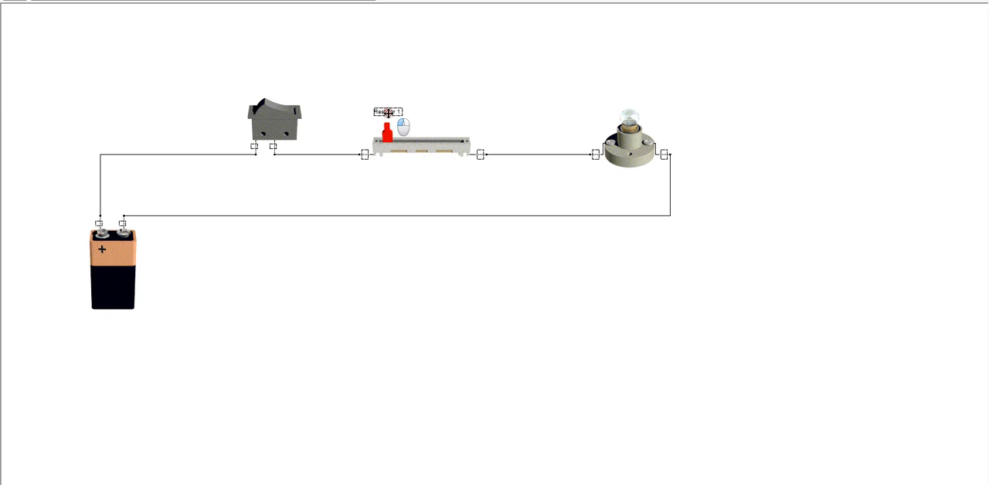
{"action": "left_click", "coordinate": [410, 75]}
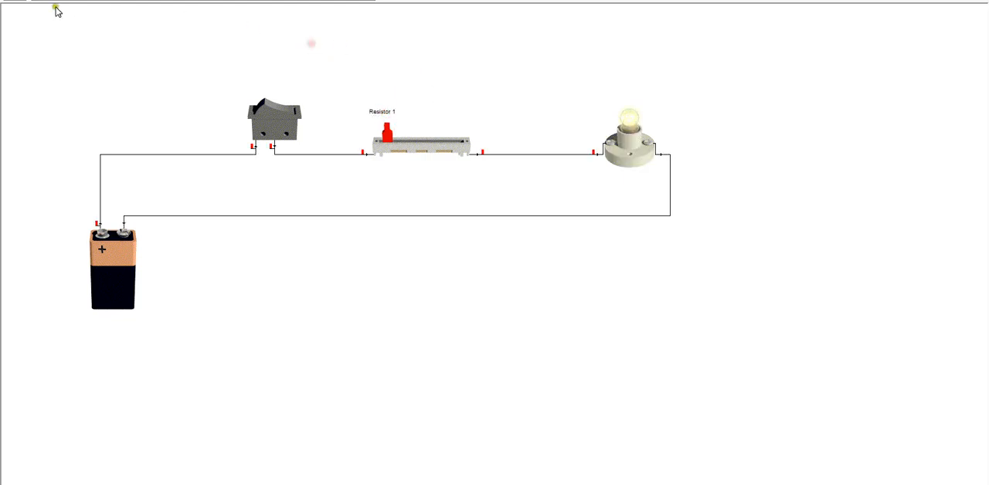
{"action": "left_click", "coordinate": [87, 0]}
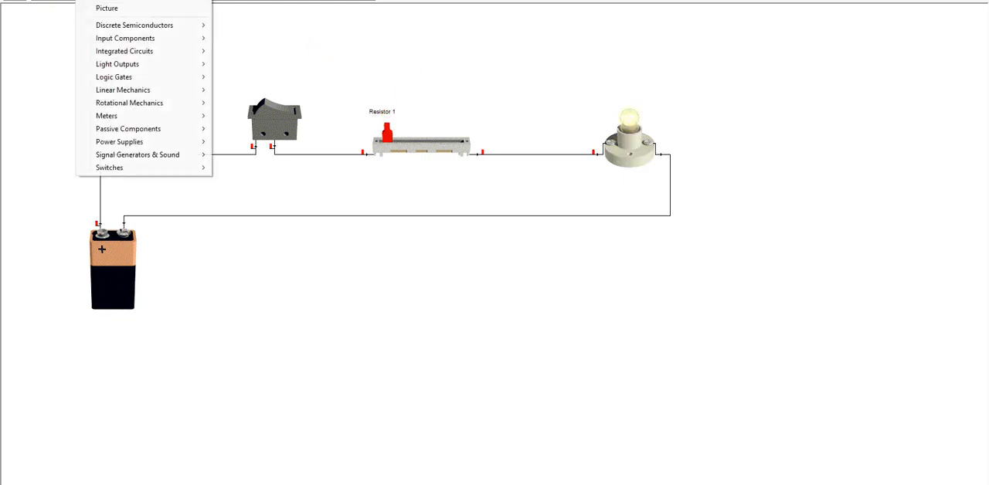
{"action": "left_click", "coordinate": [107, 1]}
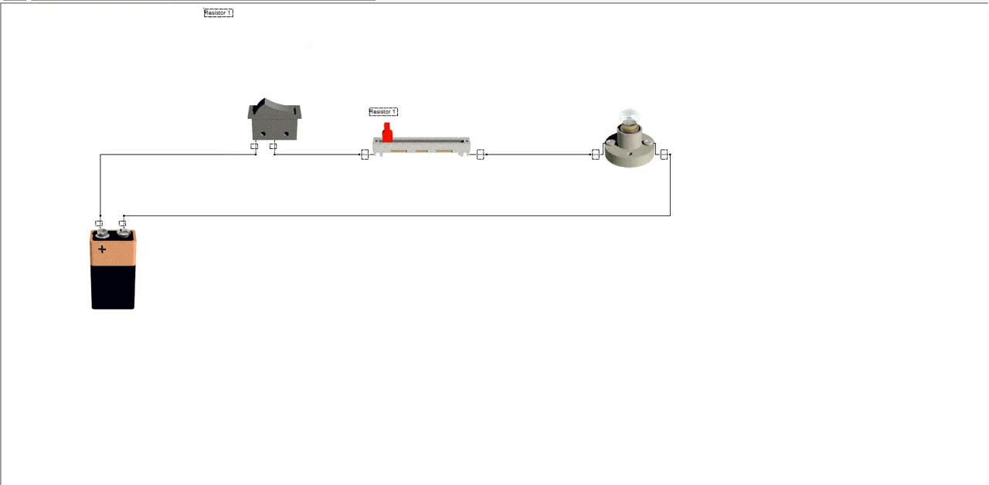
{"action": "left_click", "coordinate": [396, 87]}
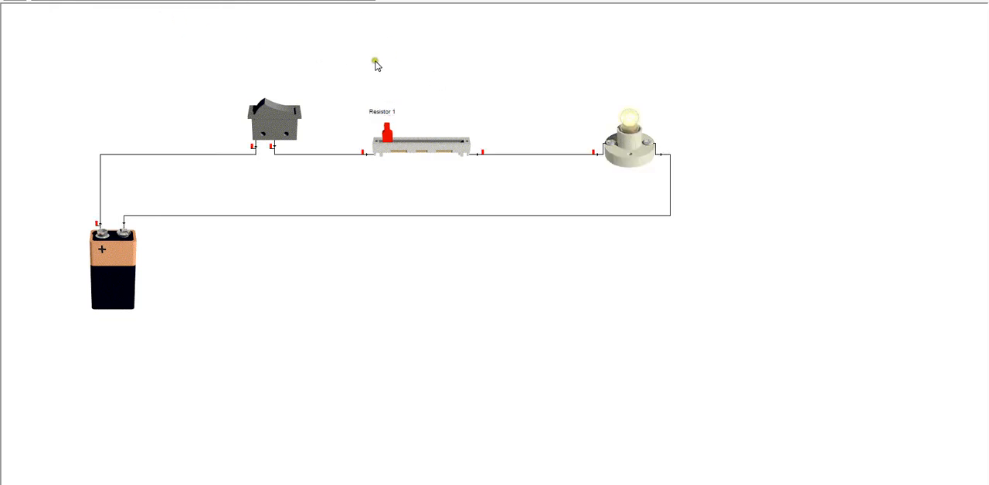
Test the circuit by moving the resistor's slider to its right end and back, and switching the rocker switch off and on
{"action": "left_click_drag", "start_coordinate": [378, 136], "coordinate": [471, 155]}
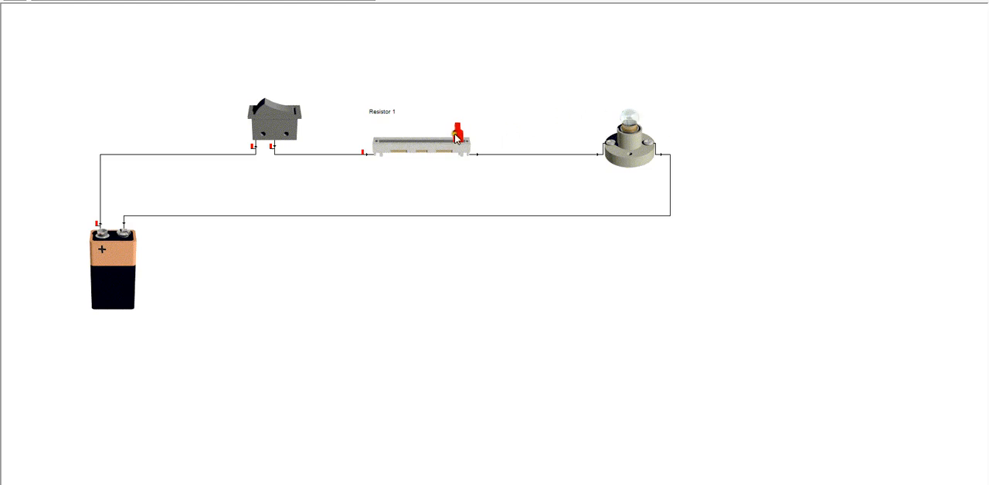
{"action": "left_click_drag", "start_coordinate": [457, 140], "coordinate": [387, 141]}
{"action": "left_click", "coordinate": [261, 126]}
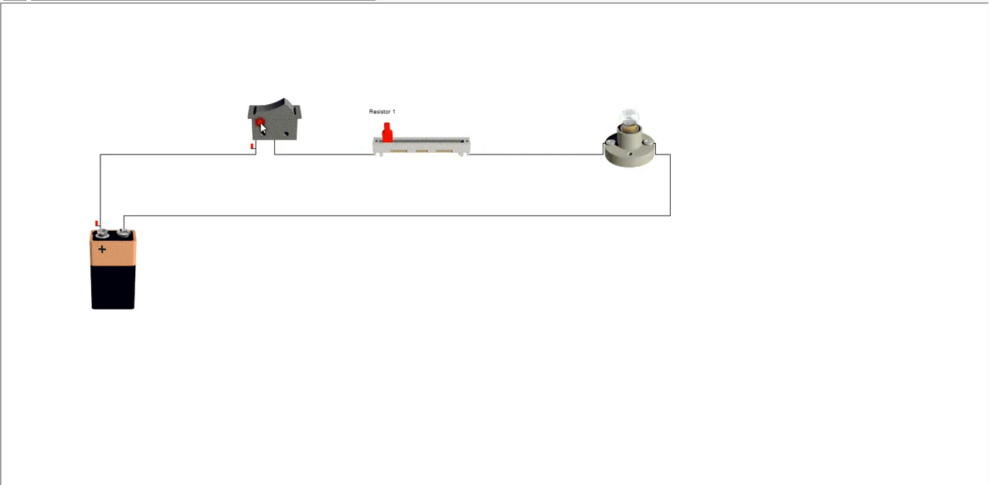
{"action": "left_click", "coordinate": [287, 116]}
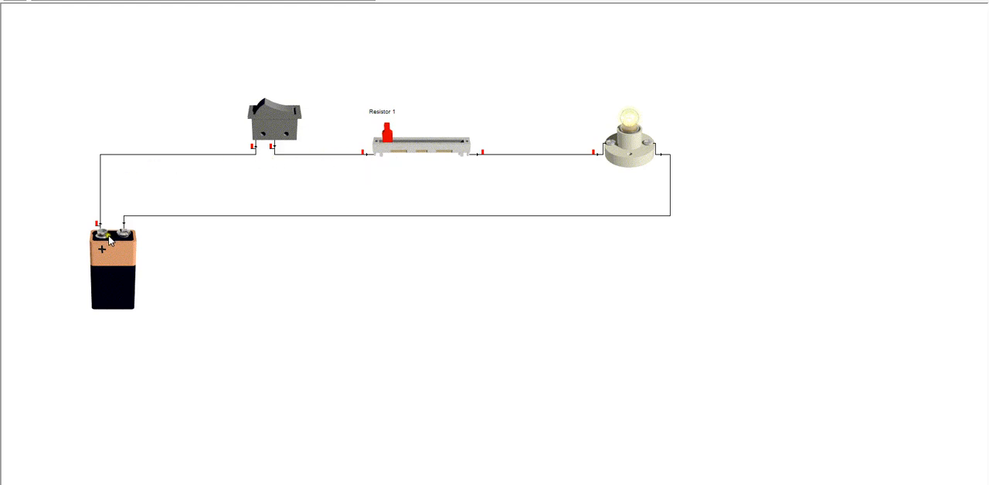
{"action": "mouse_move", "coordinate": [108, 235]}
{"action": "left_click", "coordinate": [261, 118]}
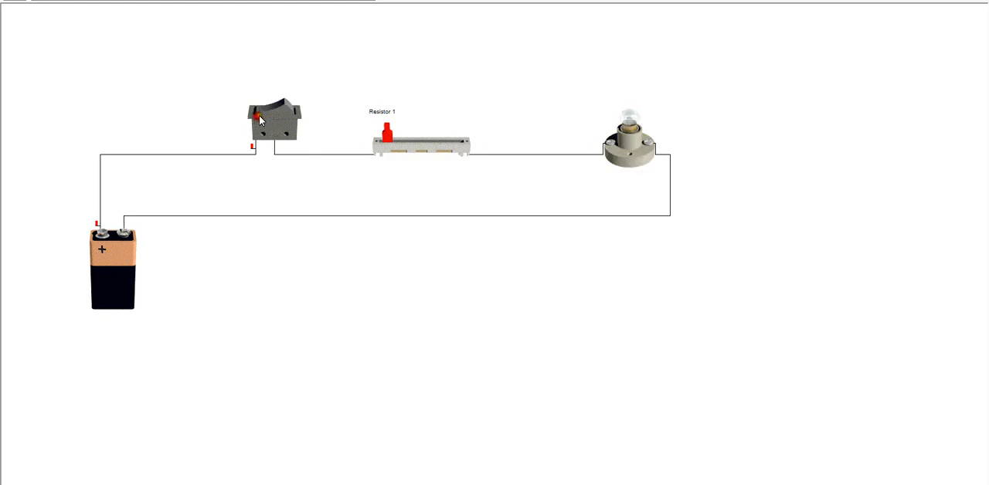
{"action": "left_click", "coordinate": [269, 117]}
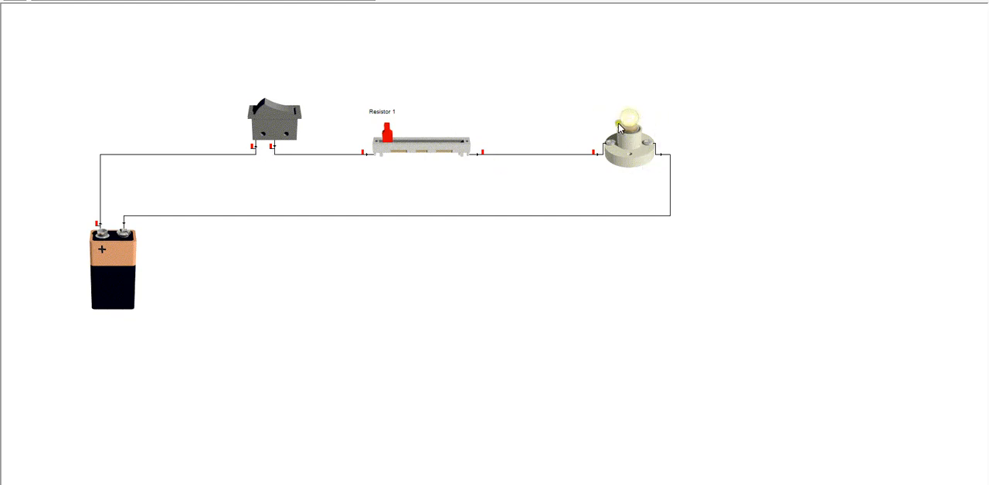
Add a red LED above the lamp and wire its two legs in parallel with the lamp's terminals
{"action": "mouse_move", "coordinate": [634, 125]}
{"action": "left_click", "coordinate": [291, 2]}
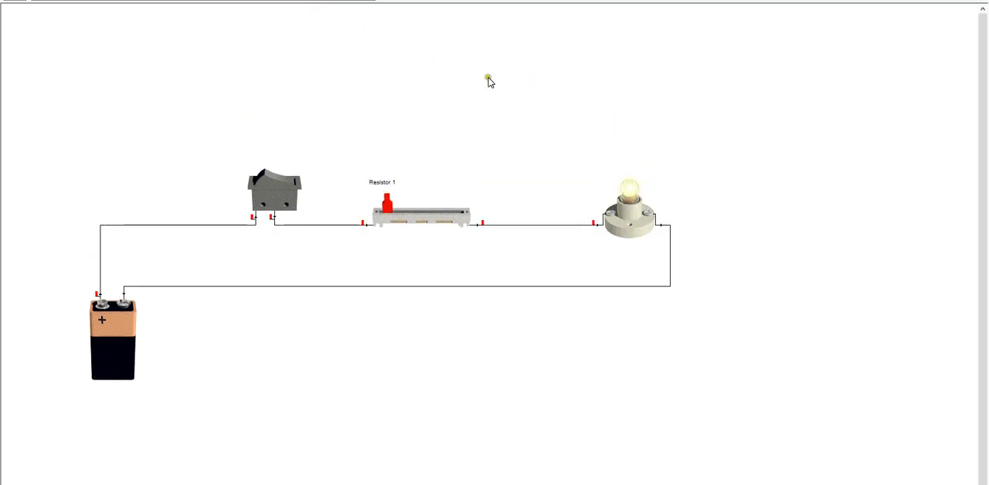
{"action": "mouse_move", "coordinate": [294, 2]}
{"action": "left_mouse_down"}
{"action": "mouse_move", "coordinate": [663, 89]}
{"action": "mouse_move", "coordinate": [621, 122]}
{"action": "mouse_move", "coordinate": [589, 205]}
{"action": "mouse_move", "coordinate": [595, 241]}
{"action": "mouse_move", "coordinate": [607, 159]}
{"action": "mouse_move", "coordinate": [592, 139]}
{"action": "mouse_move", "coordinate": [594, 225]}
{"action": "mouse_move", "coordinate": [596, 187]}
{"action": "left_mouse_up"}
{"action": "left_click_drag", "start_coordinate": [622, 122], "coordinate": [593, 223]}
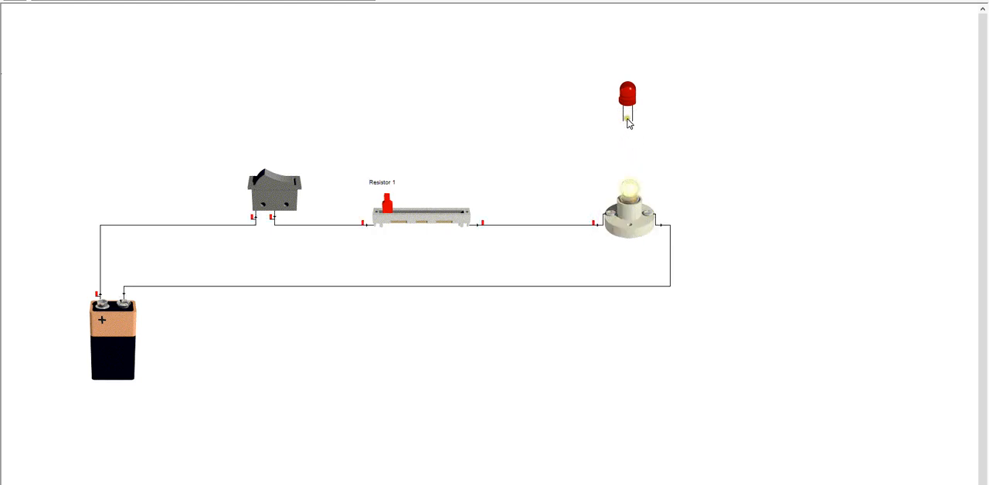
{"action": "left_click", "coordinate": [597, 224]}
{"action": "left_click_drag", "start_coordinate": [591, 225], "coordinate": [663, 225]}
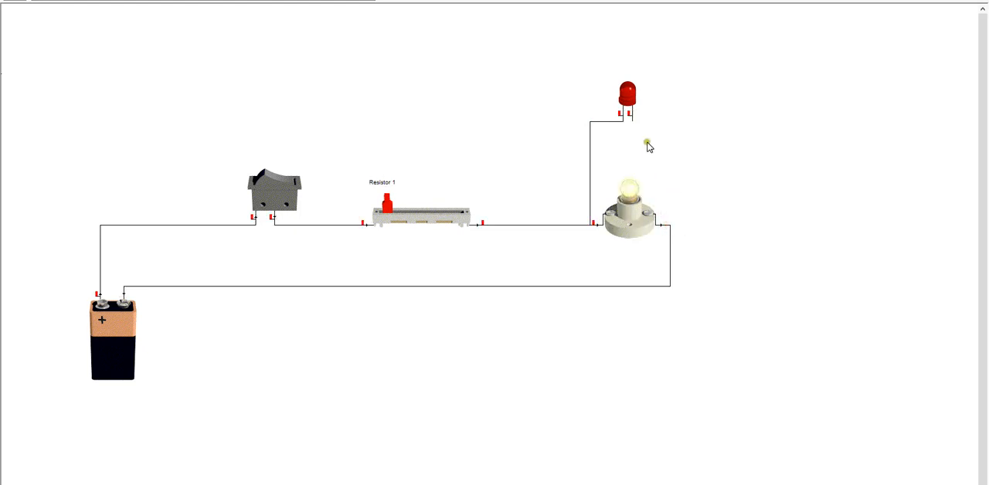
{"action": "left_click_drag", "start_coordinate": [636, 120], "coordinate": [669, 221]}
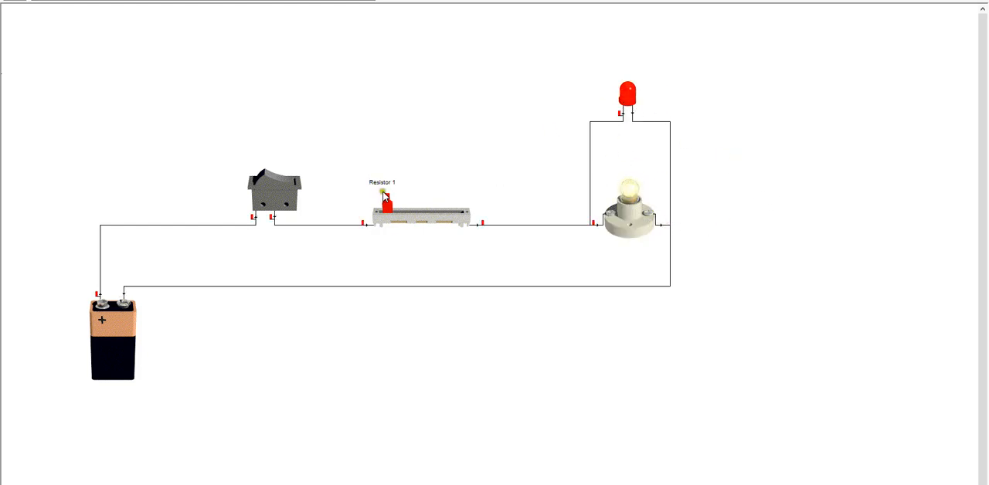
Compare the lamp and the LED with the resistor's slider about a third of the way along and back at its left end
{"action": "left_click_drag", "start_coordinate": [386, 207], "coordinate": [410, 210]}
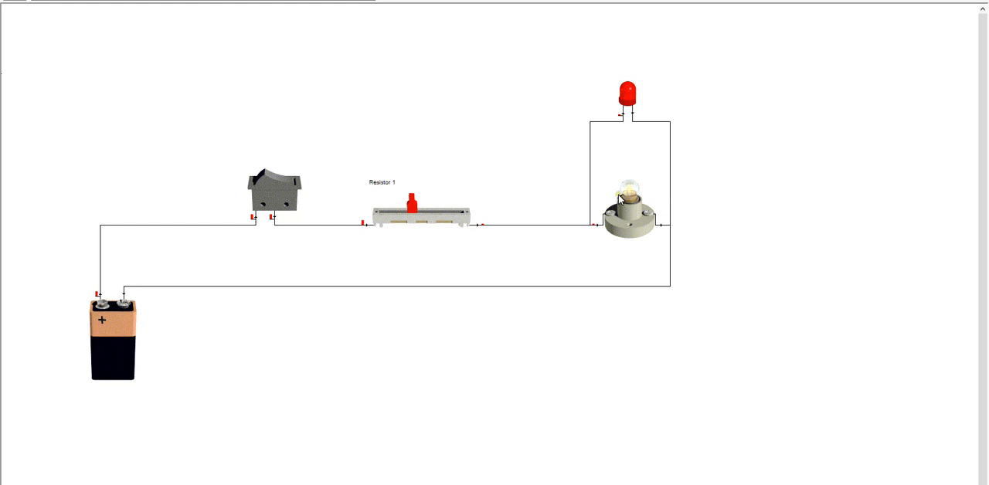
{"action": "mouse_move", "coordinate": [625, 195]}
{"action": "left_click_drag", "start_coordinate": [415, 207], "coordinate": [367, 213]}
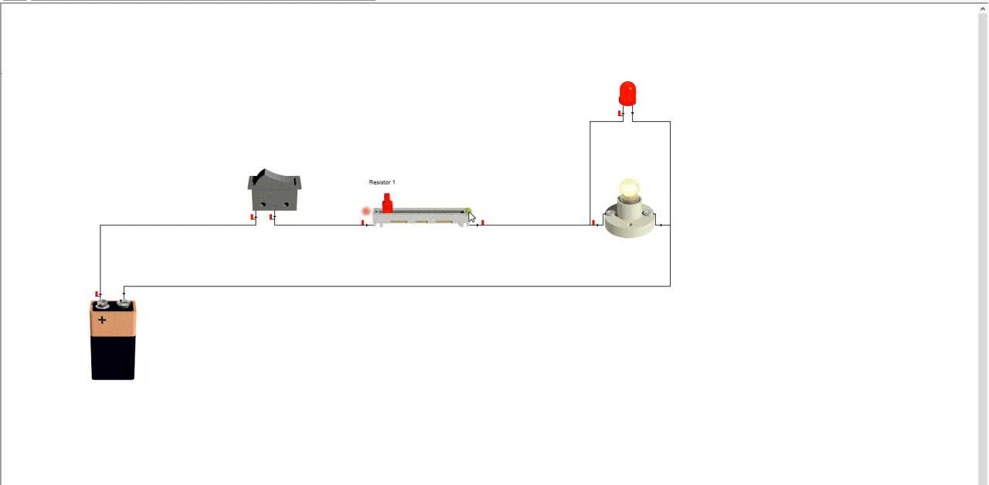
Remove the lamp from the circuit and move the variable resistor's slider to its right end
{"action": "left_click_drag", "start_coordinate": [633, 222], "coordinate": [854, 170]}
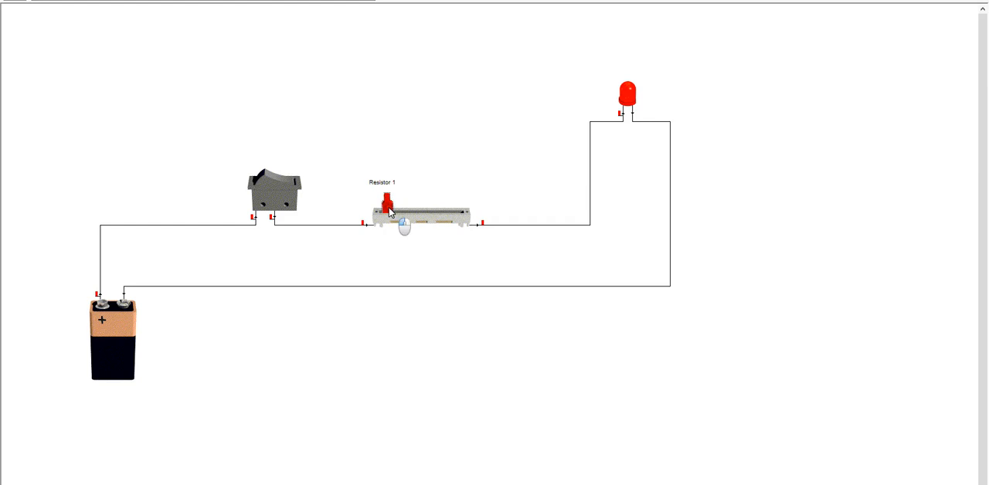
{"action": "left_click_drag", "start_coordinate": [402, 216], "coordinate": [466, 234]}
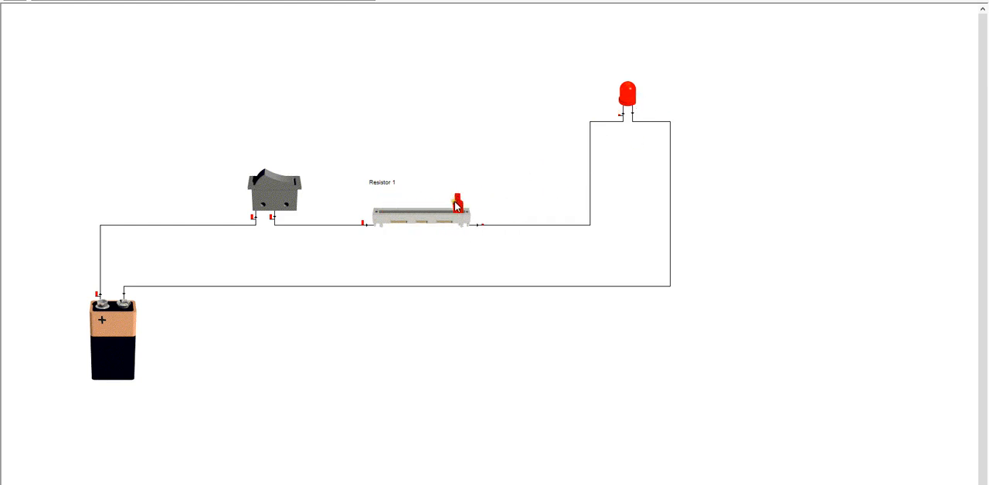
Test the LED alone with the variable resistor's slider near its right end, switching the rocker switch off and on
{"action": "left_click_drag", "start_coordinate": [455, 205], "coordinate": [487, 217]}
{"action": "left_click", "coordinate": [264, 180]}
{"action": "left_click", "coordinate": [294, 185]}
{"action": "mouse_move", "coordinate": [455, 206]}
{"action": "left_mouse_down"}
{"action": "mouse_move", "coordinate": [364, 209]}
{"action": "mouse_move", "coordinate": [452, 214]}
{"action": "left_mouse_up"}
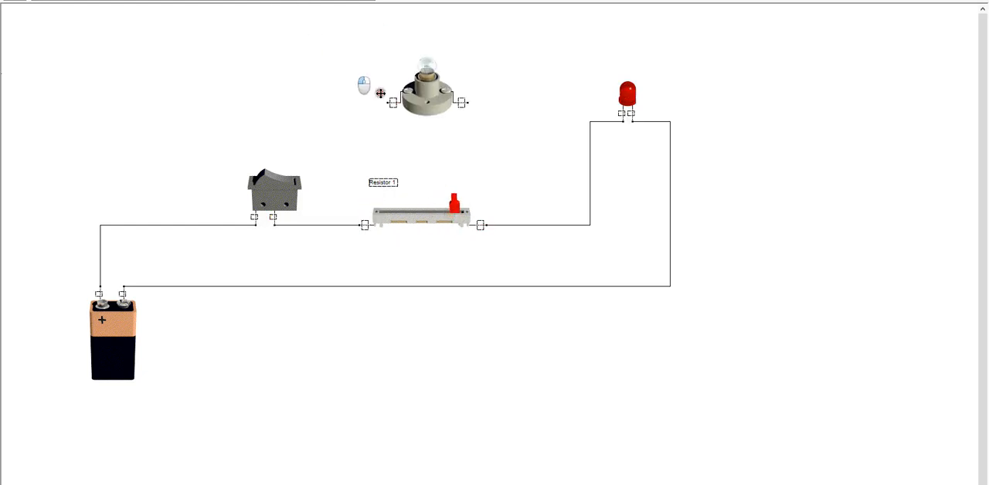
Add a lamp below the LED in parallel with it and compare its readings with the resistor's slider near the right and left ends
{"action": "left_click_drag", "start_coordinate": [380, 92], "coordinate": [597, 224]}
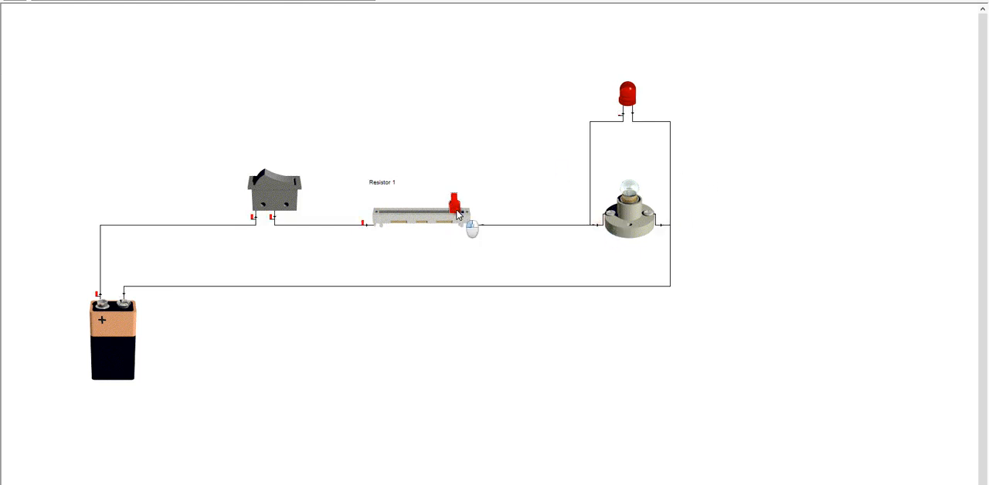
{"action": "mouse_move", "coordinate": [456, 210]}
{"action": "left_mouse_down"}
{"action": "mouse_move", "coordinate": [375, 207]}
{"action": "mouse_move", "coordinate": [457, 212]}
{"action": "left_mouse_up"}
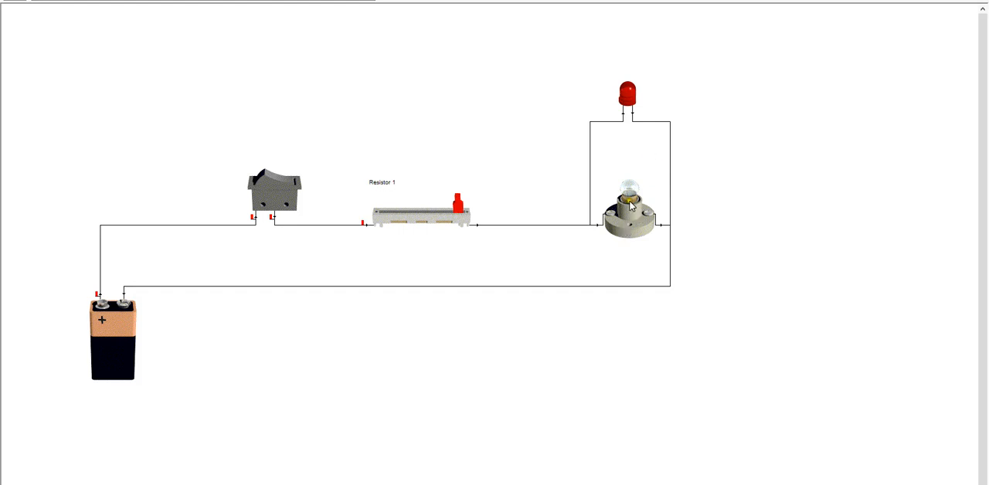
{"action": "mouse_move", "coordinate": [628, 218]}
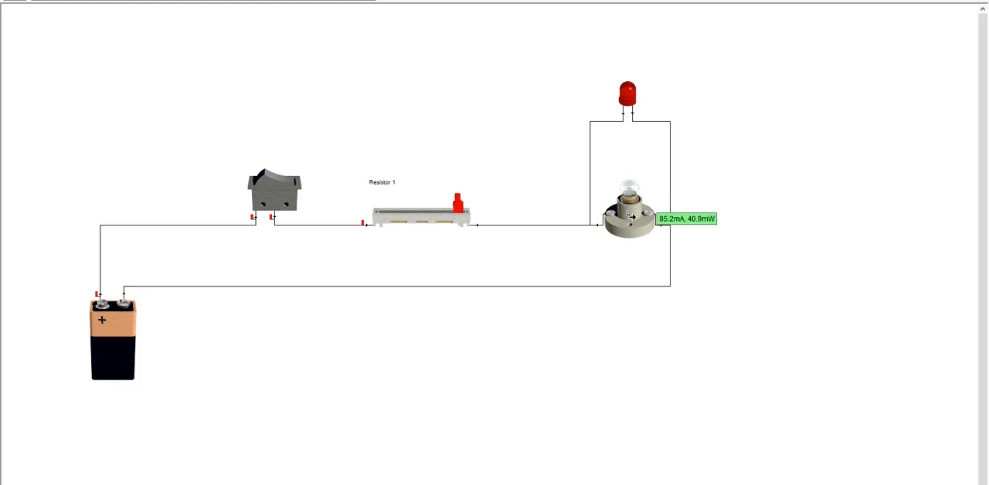
{"action": "left_click_drag", "start_coordinate": [459, 208], "coordinate": [320, 227]}
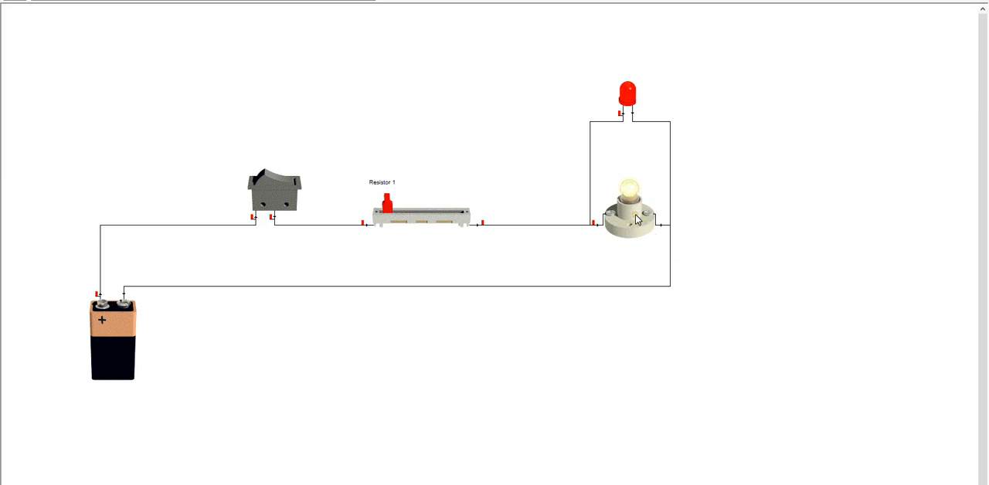
Switch to the Calculator and divide 4 by 9
{"action": "mouse_move", "coordinate": [638, 219]}
{"action": "left_click", "coordinate": [240, 483]}
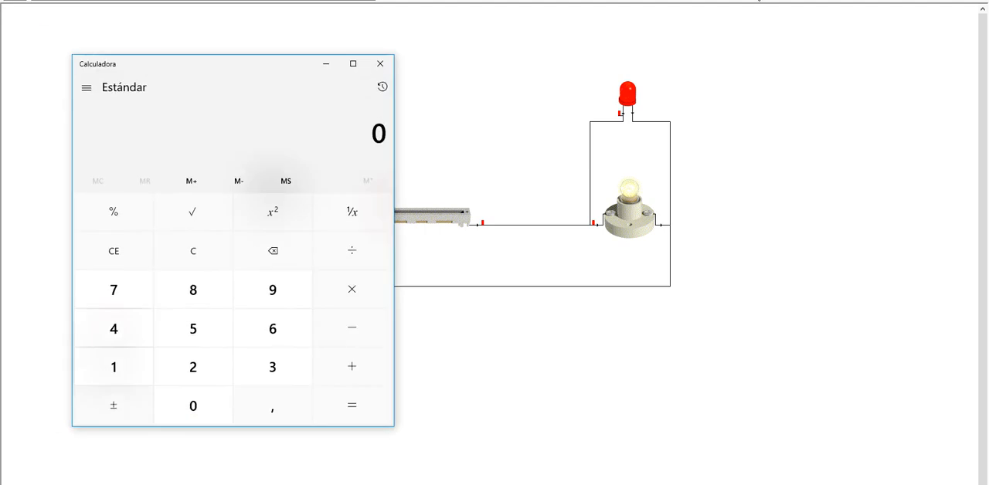
{"action": "left_click_drag", "start_coordinate": [260, 70], "coordinate": [792, 129]}
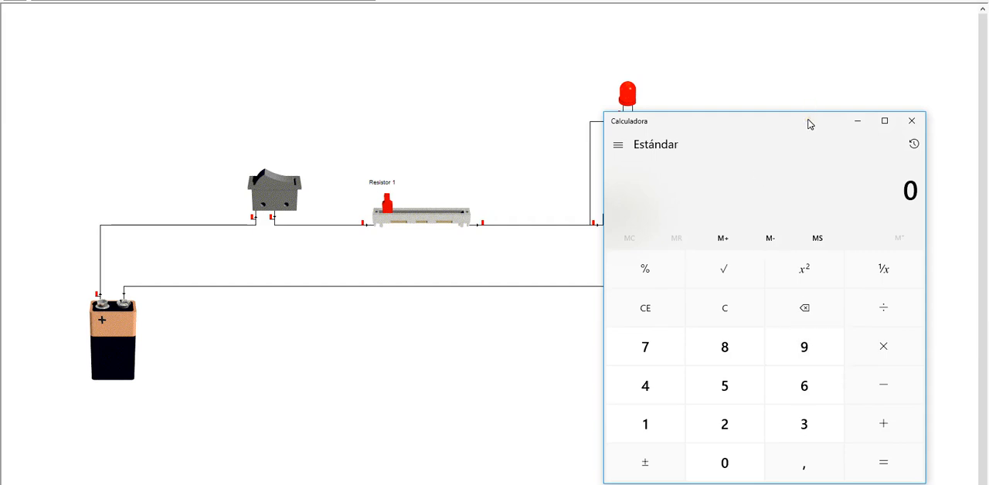
{"action": "left_click", "coordinate": [666, 386]}
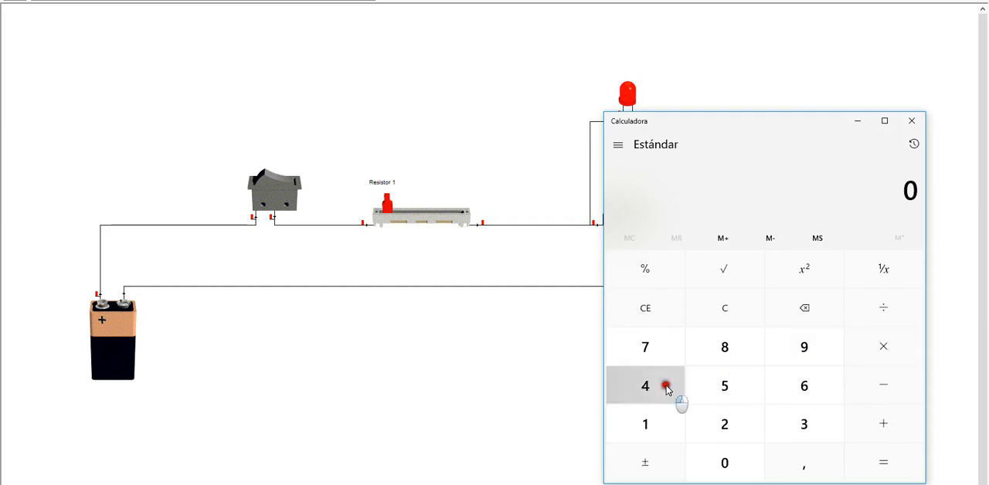
{"action": "left_click", "coordinate": [889, 311]}
{"action": "left_click", "coordinate": [803, 349]}
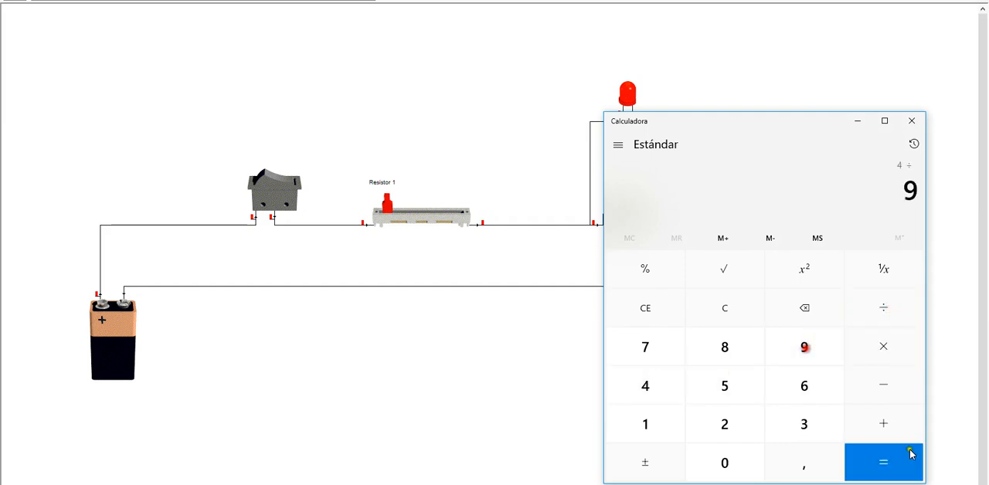
{"action": "left_click", "coordinate": [898, 461]}
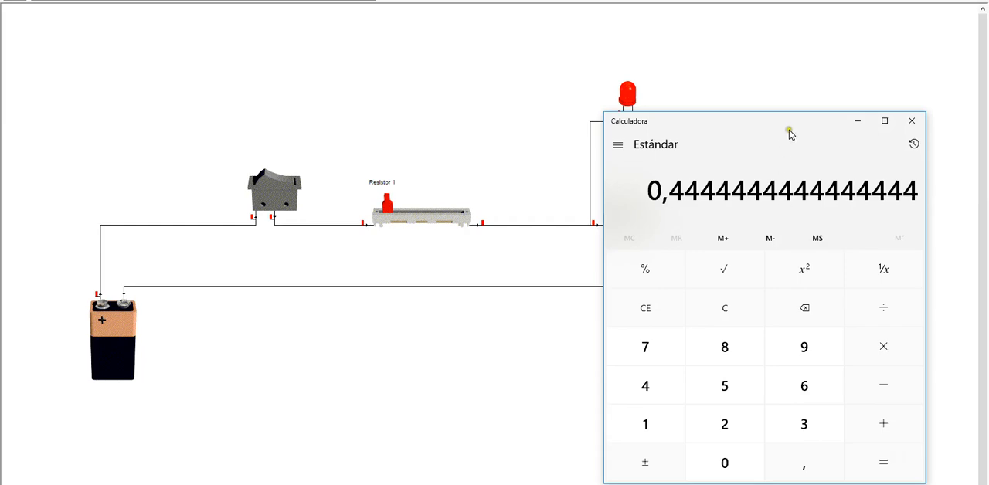
Compare the quotient with the lamp's current reading in the circuit, and put the Calculator away
{"action": "left_click_drag", "start_coordinate": [788, 129], "coordinate": [326, 98]}
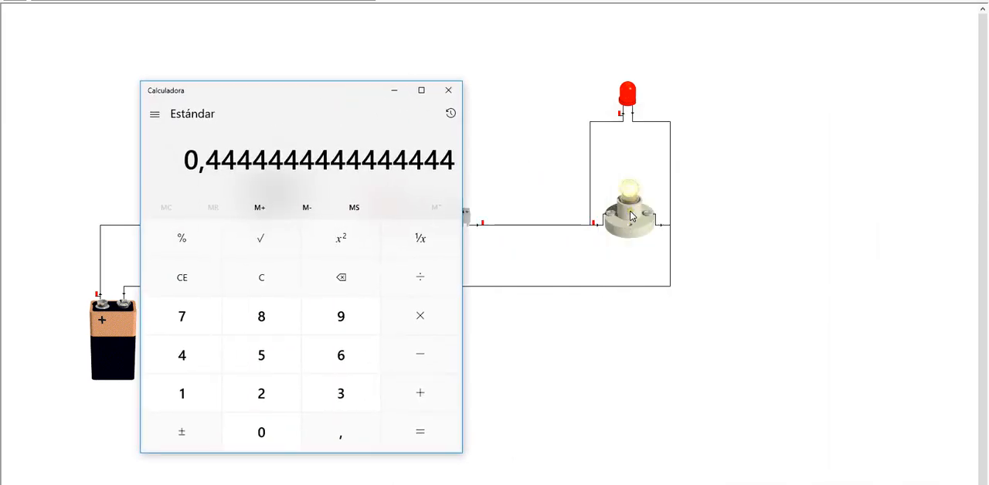
{"action": "left_click", "coordinate": [545, 161]}
{"action": "mouse_move", "coordinate": [643, 223]}
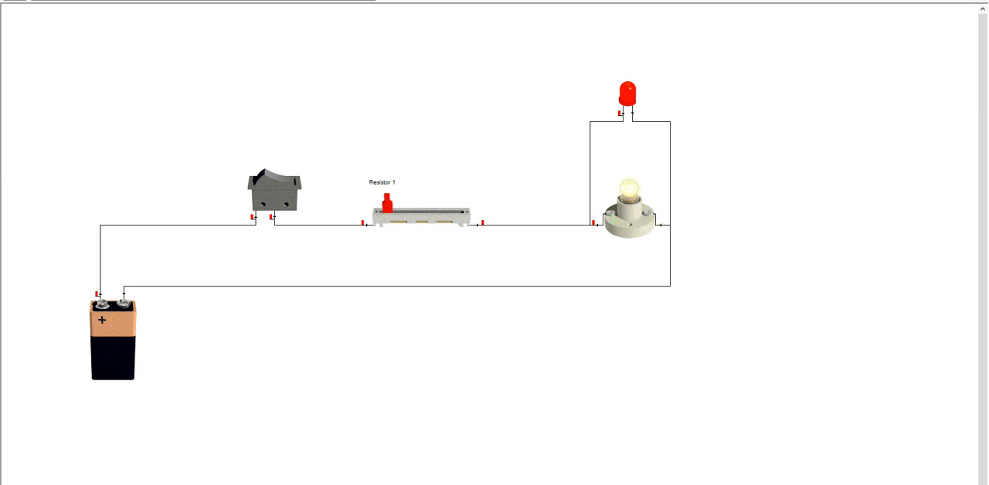
{"action": "key", "text": "alt+Tab"}
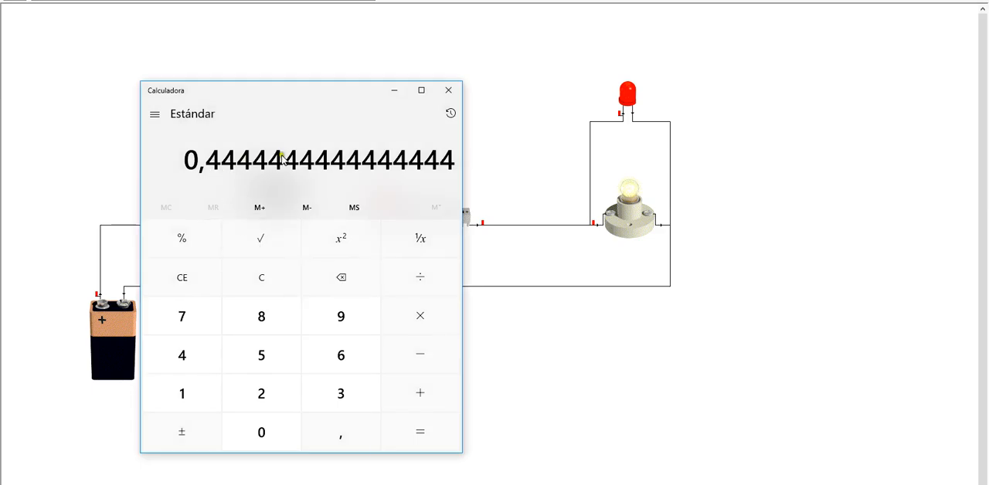
{"action": "left_click", "coordinate": [393, 92]}
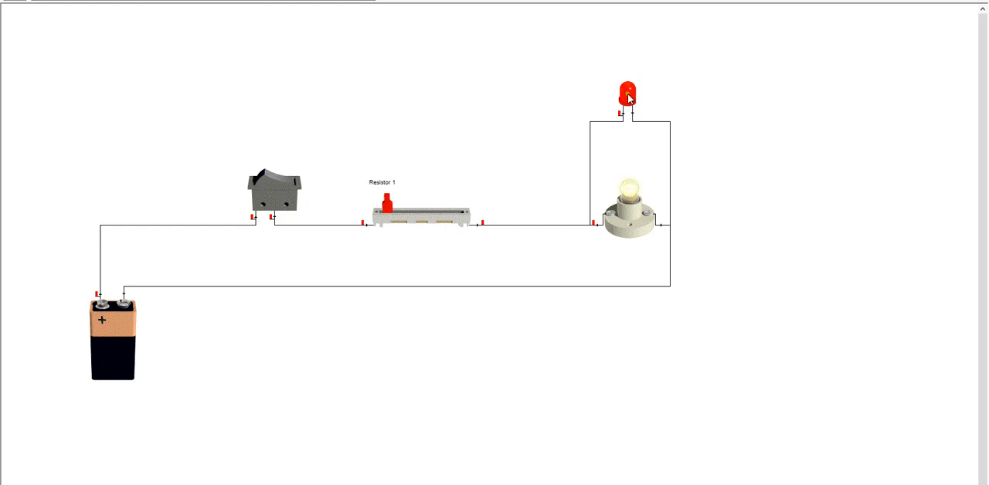
Replace the LED with a second lamp above the first one, wiring both of its terminals in parallel
{"action": "key", "text": "Delete"}
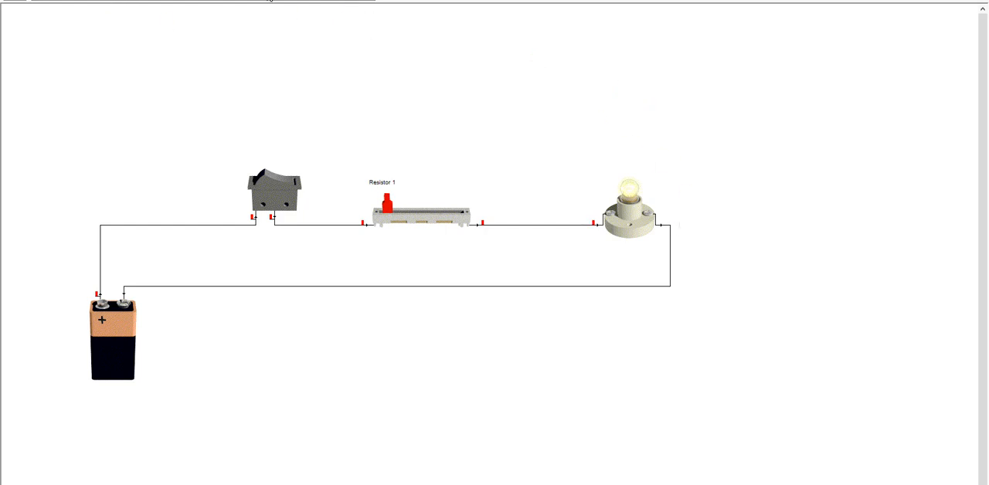
{"action": "left_click_drag", "start_coordinate": [268, 0], "coordinate": [592, 224]}
{"action": "left_click_drag", "start_coordinate": [667, 148], "coordinate": [662, 224]}
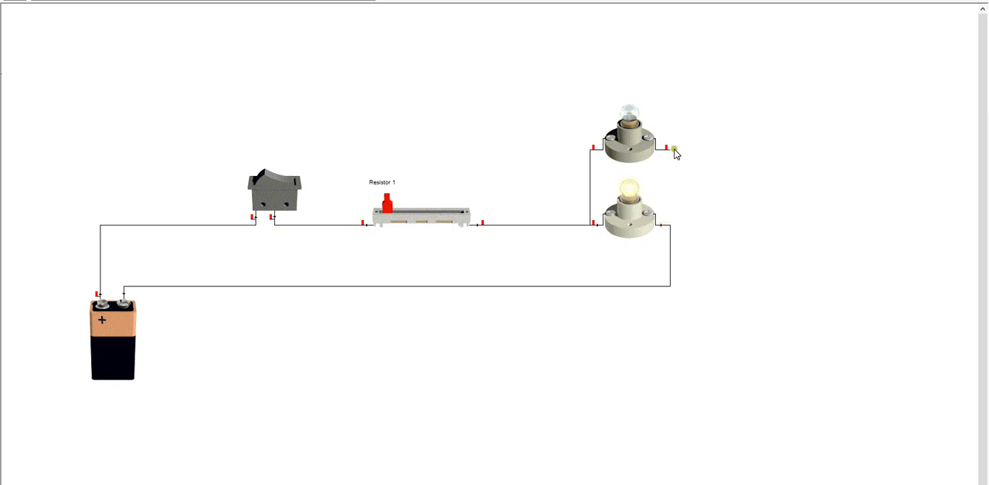
{"action": "left_click_drag", "start_coordinate": [670, 154], "coordinate": [662, 224]}
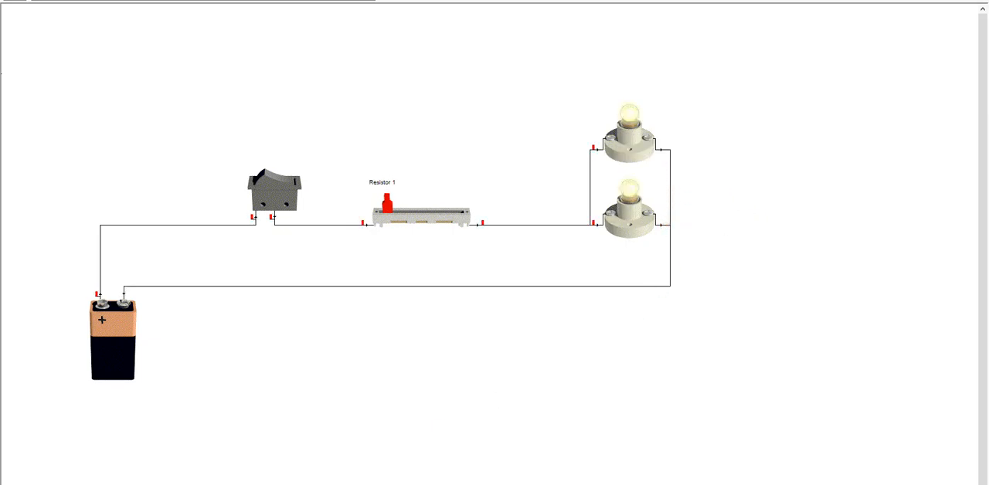
Check the current and power of the two parallel lamps and the current in the return wire to the battery
{"action": "left_click", "coordinate": [333, 484]}
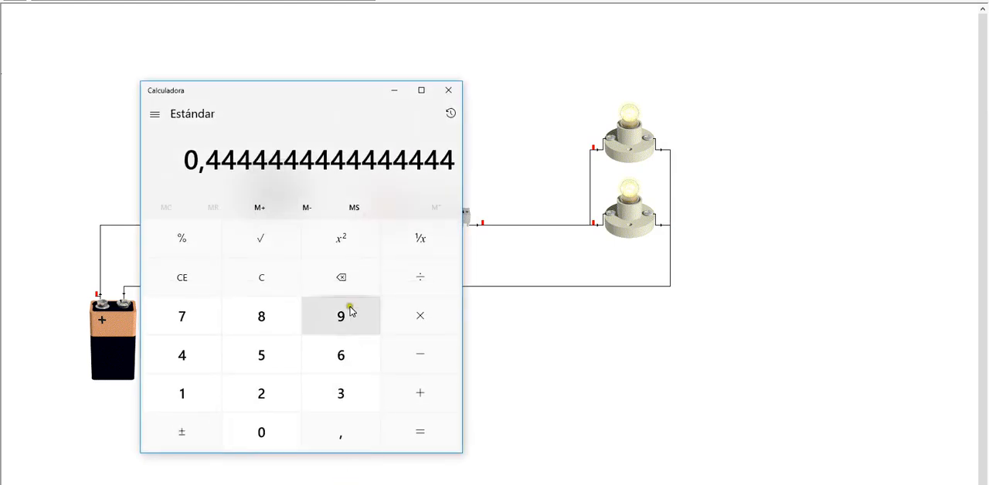
{"action": "left_click", "coordinate": [395, 93]}
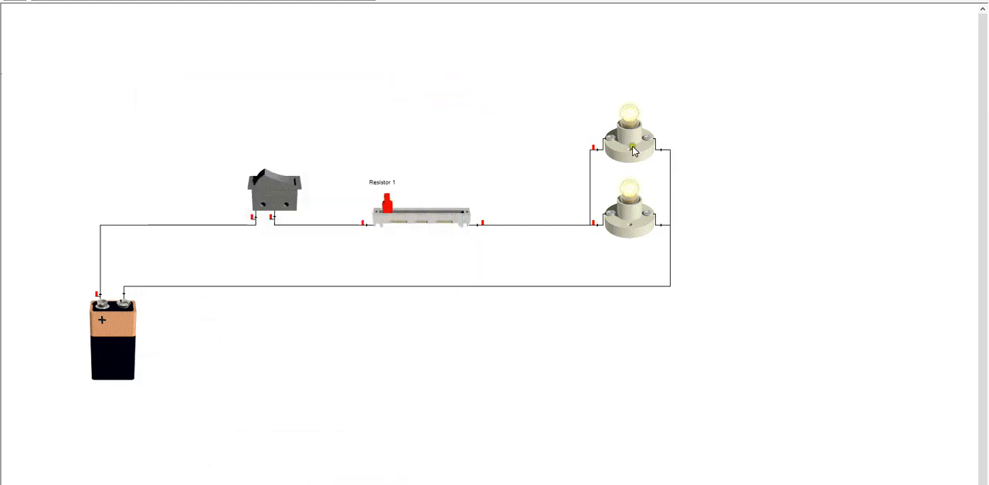
{"action": "mouse_move", "coordinate": [633, 151]}
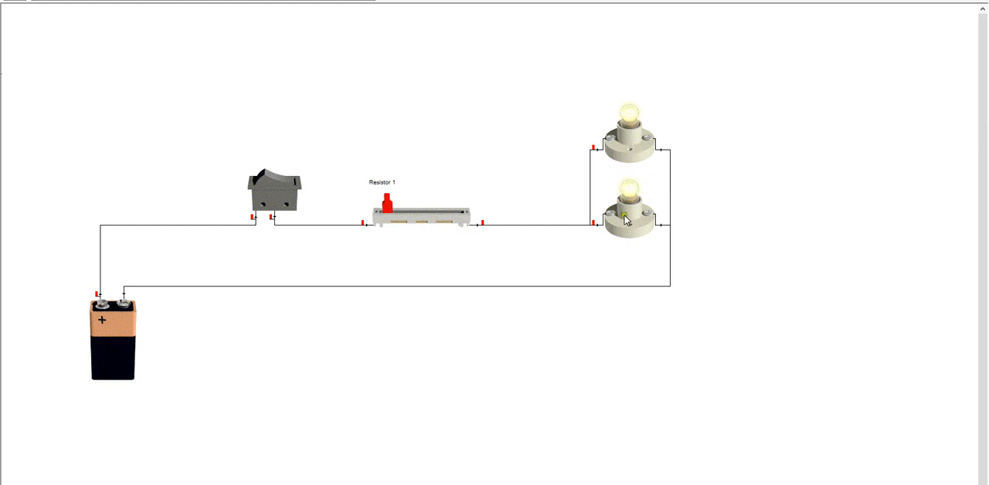
{"action": "mouse_move", "coordinate": [626, 220]}
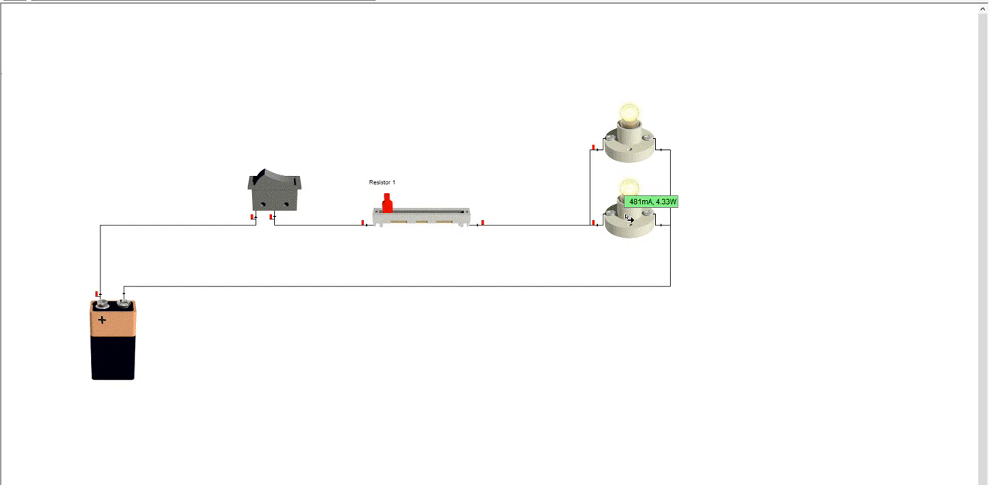
{"action": "mouse_move", "coordinate": [658, 229]}
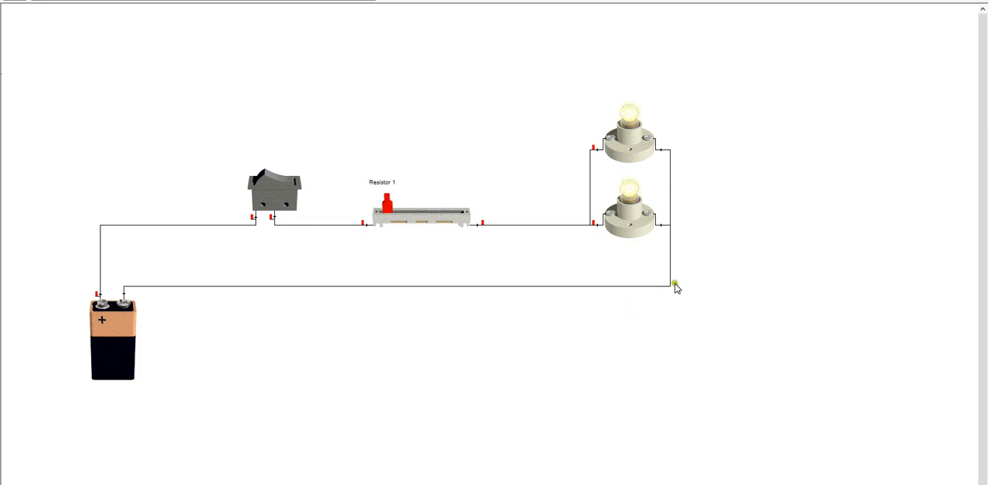
{"action": "mouse_move", "coordinate": [672, 279]}
{"action": "mouse_move", "coordinate": [610, 200]}
Remove the variable resistor and wire the switch directly to the two parallel lamps
{"action": "left_click_drag", "start_coordinate": [388, 206], "coordinate": [413, 215]}
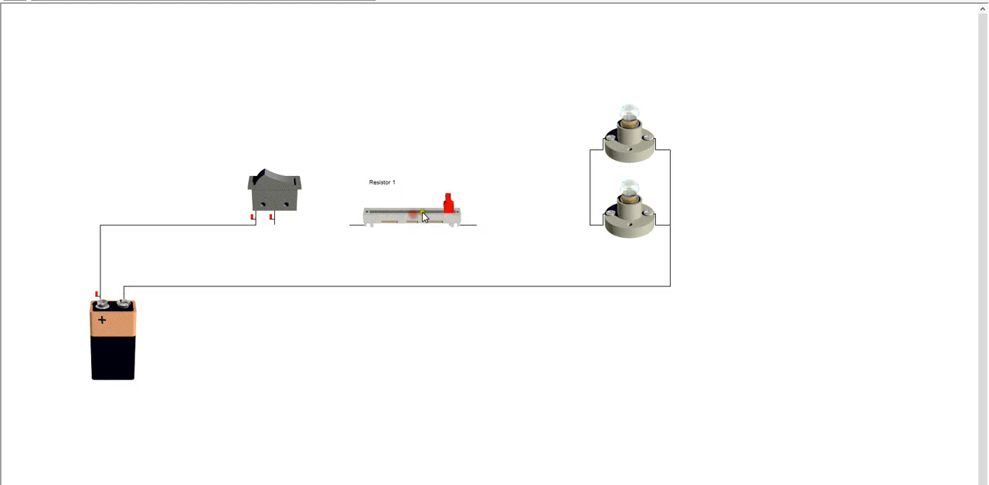
{"action": "left_click", "coordinate": [424, 213]}
{"action": "left_click_drag", "start_coordinate": [426, 216], "coordinate": [436, 194]}
{"action": "left_click", "coordinate": [431, 210]}
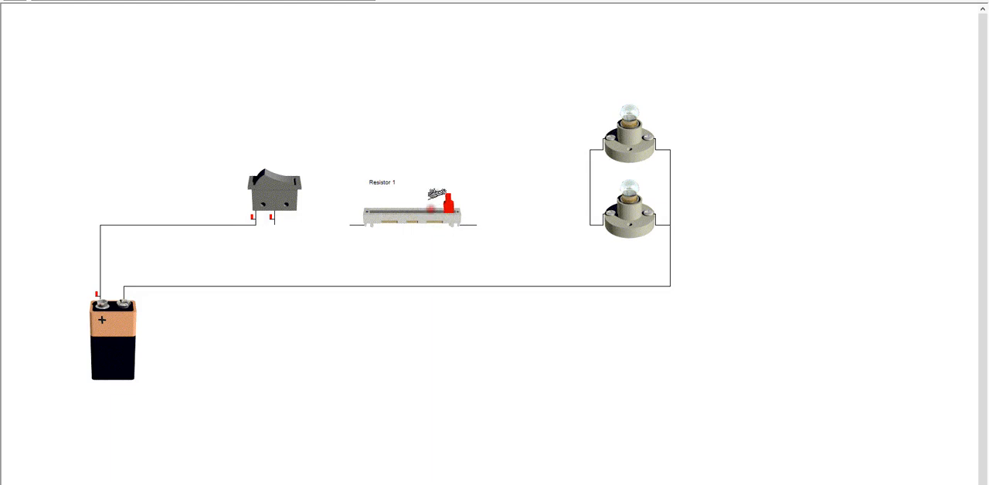
{"action": "left_click", "coordinate": [447, 202]}
{"action": "left_click", "coordinate": [414, 223]}
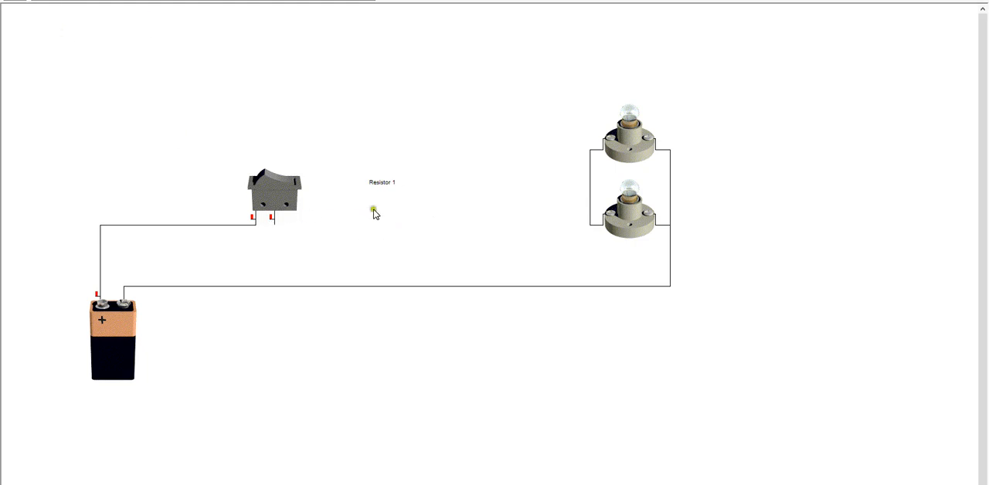
{"action": "mouse_move", "coordinate": [279, 224]}
{"action": "left_mouse_down"}
{"action": "mouse_move", "coordinate": [595, 224]}
{"action": "mouse_move", "coordinate": [587, 234]}
{"action": "mouse_move", "coordinate": [591, 224]}
{"action": "mouse_move", "coordinate": [275, 225]}
{"action": "left_mouse_up"}
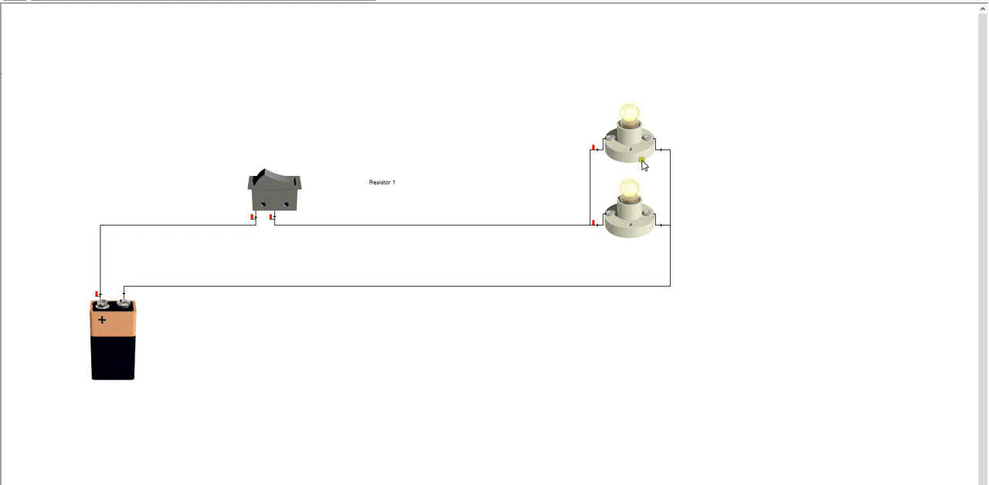
Check the upper lamp's current and power and the return wire's current with the resistor removed
{"action": "mouse_move", "coordinate": [651, 131]}
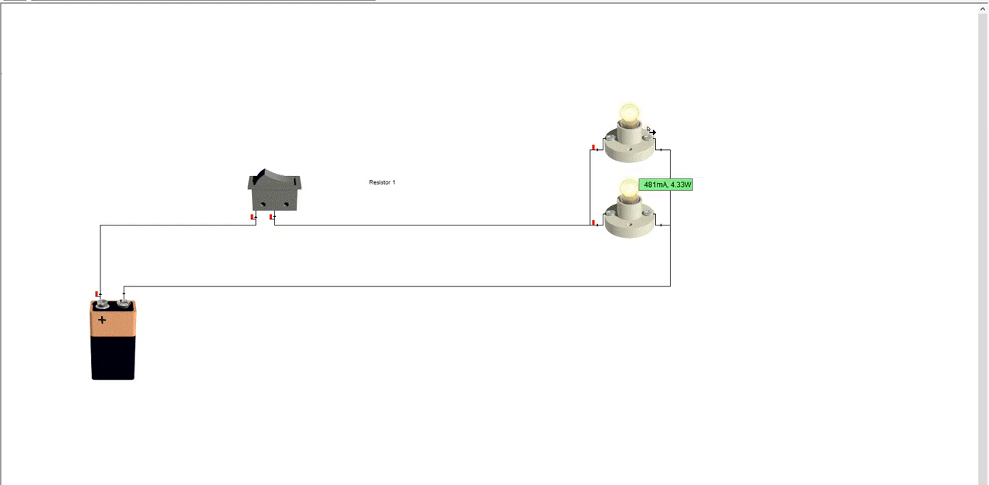
{"action": "left_click", "coordinate": [659, 253]}
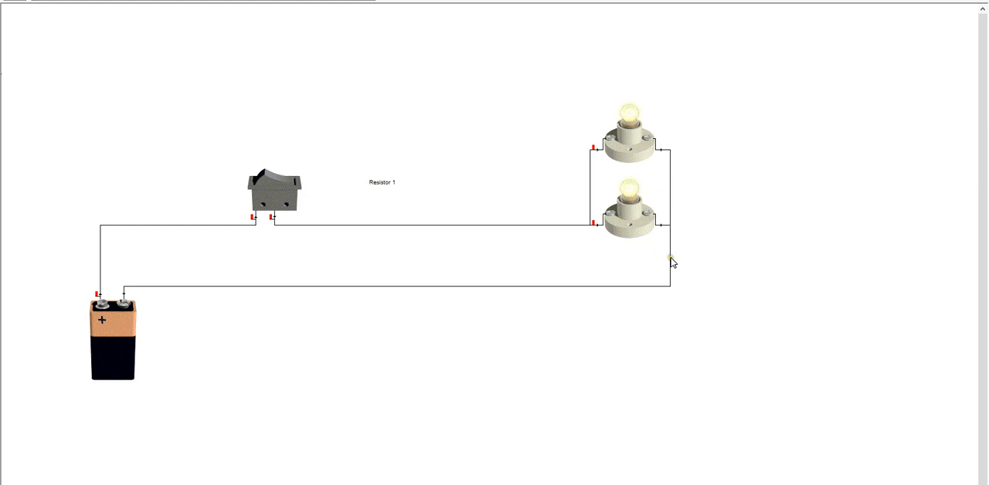
{"action": "mouse_move", "coordinate": [672, 272]}
Detach and delete the upper lamp, and remove the wire between the switch and the remaining lamp
{"action": "left_click_drag", "start_coordinate": [644, 145], "coordinate": [499, 186]}
{"action": "left_click", "coordinate": [477, 226]}
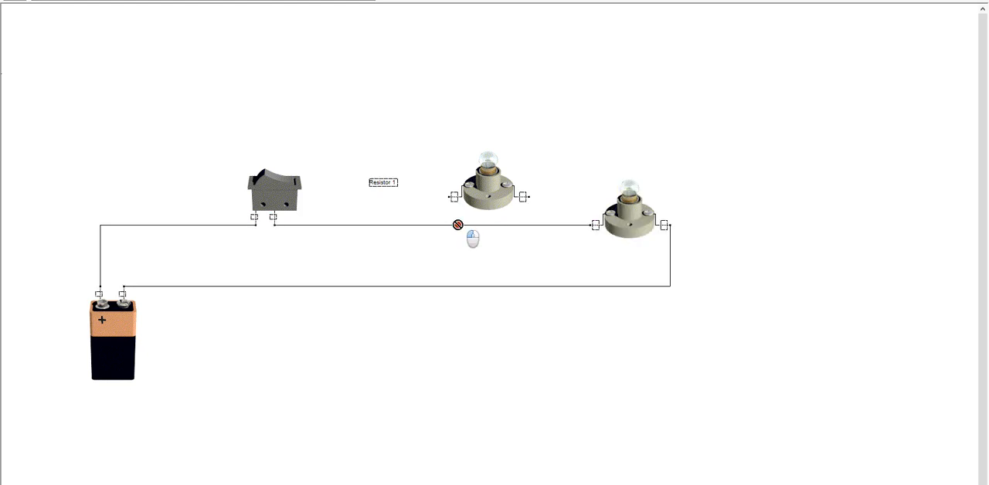
{"action": "left_click", "coordinate": [457, 224]}
{"action": "left_click_drag", "start_coordinate": [434, 223], "coordinate": [436, 225]}
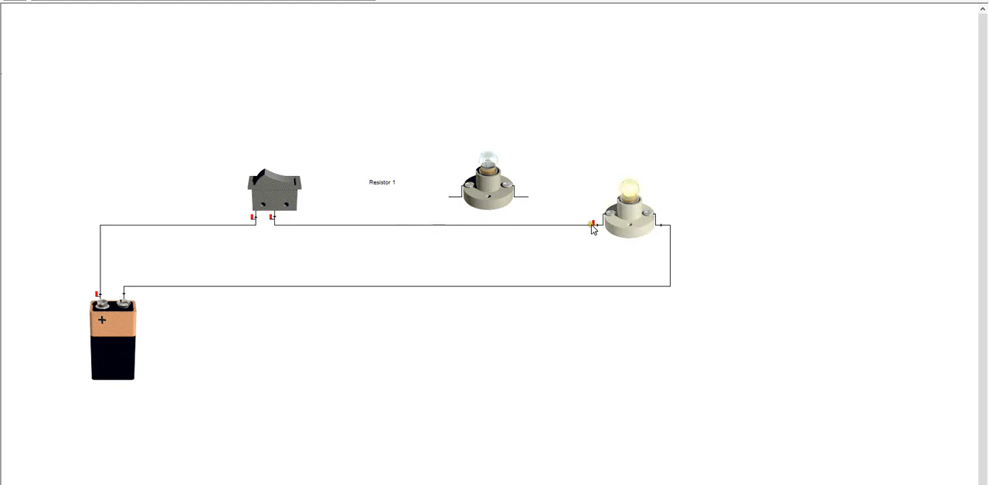
{"action": "left_click_drag", "start_coordinate": [591, 226], "coordinate": [529, 239]}
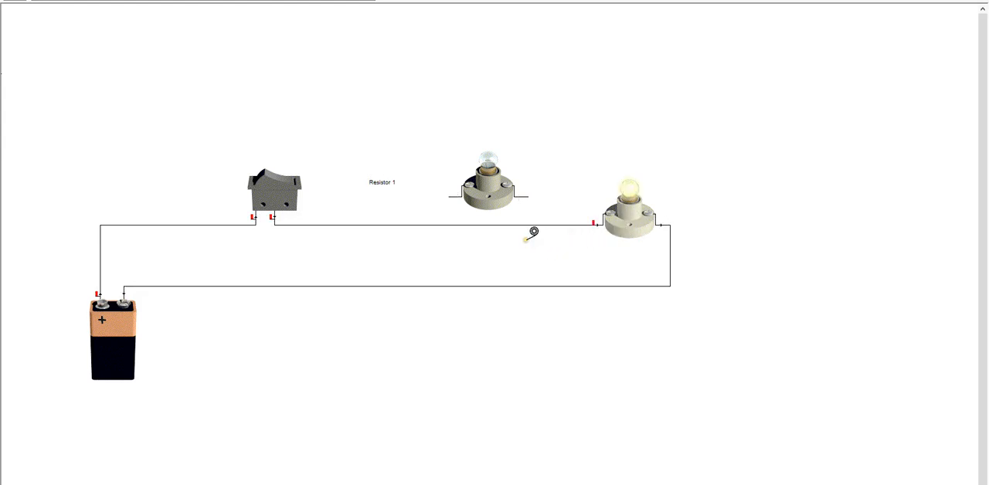
{"action": "left_click", "coordinate": [304, 225]}
{"action": "left_click", "coordinate": [336, 225]}
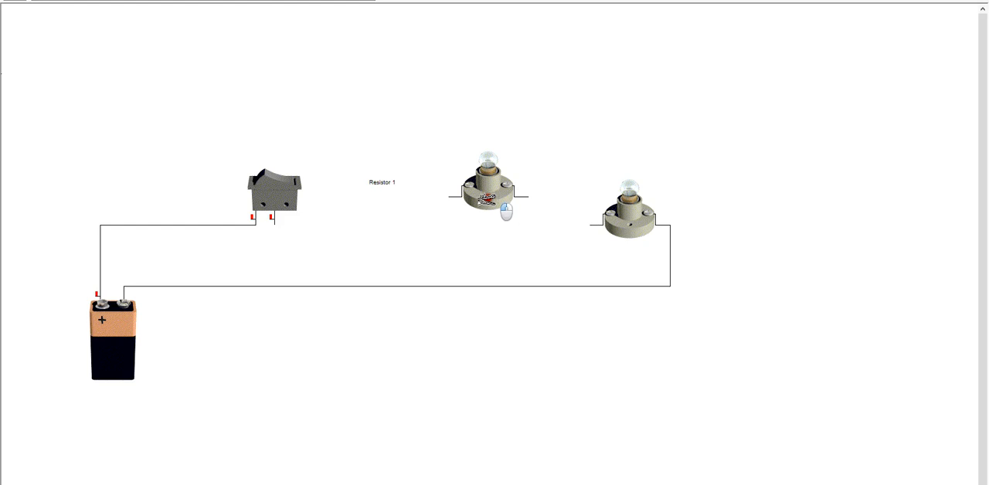
{"action": "left_click", "coordinate": [486, 198]}
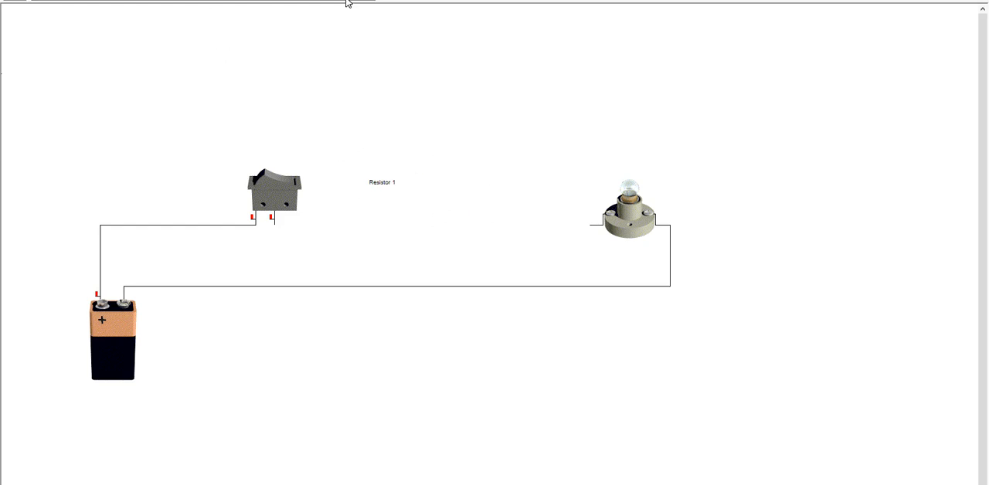
Add a lamp in series to the left of the remaining one, wire it to the switch, and check the circuit's readings
{"action": "left_click_drag", "start_coordinate": [280, 7], "coordinate": [530, 250]}
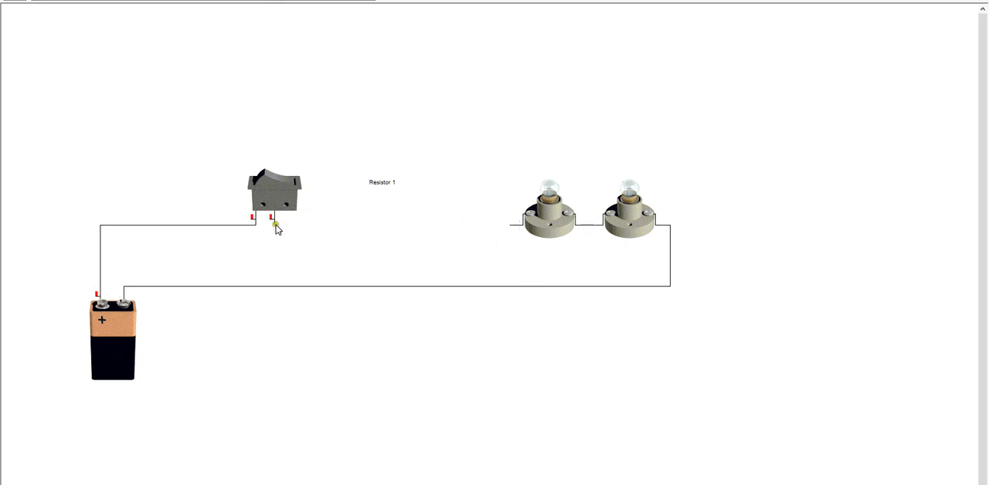
{"action": "left_click_drag", "start_coordinate": [275, 224], "coordinate": [514, 225]}
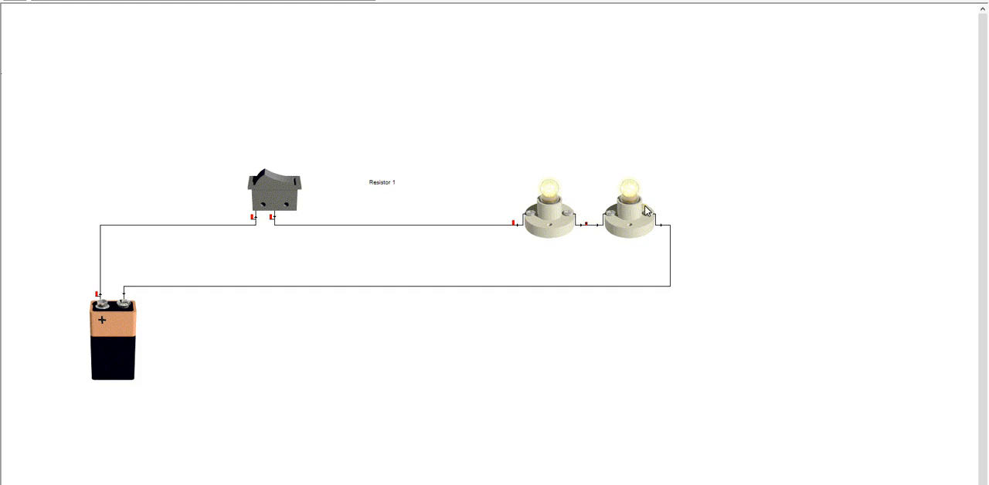
{"action": "mouse_move", "coordinate": [646, 210]}
{"action": "mouse_move", "coordinate": [485, 227]}
{"action": "mouse_move", "coordinate": [561, 203]}
Move the left lamp directly above the other lamp and wire the switch to the left terminals of both lamps
{"action": "left_click_drag", "start_coordinate": [553, 208], "coordinate": [636, 140]}
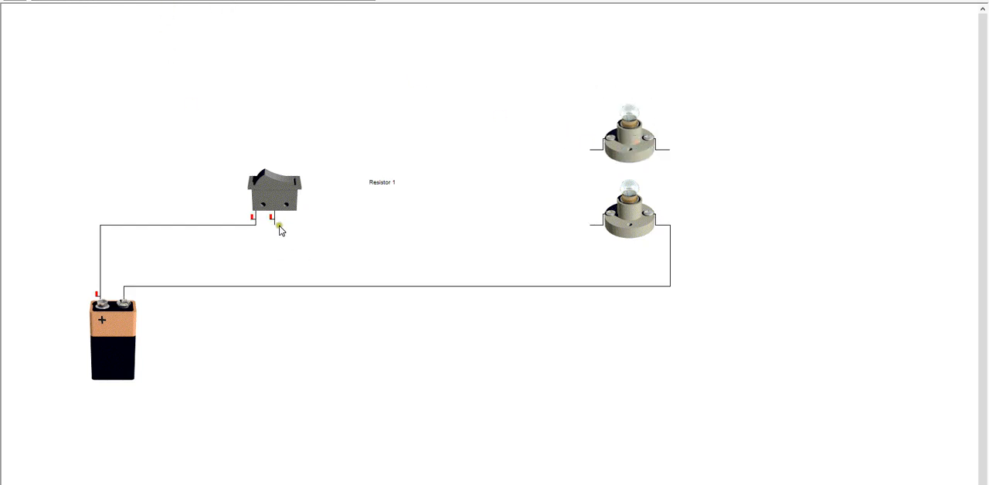
{"action": "mouse_move", "coordinate": [276, 226]}
{"action": "left_mouse_down"}
{"action": "mouse_move", "coordinate": [593, 224]}
{"action": "mouse_move", "coordinate": [275, 225]}
{"action": "left_mouse_up"}
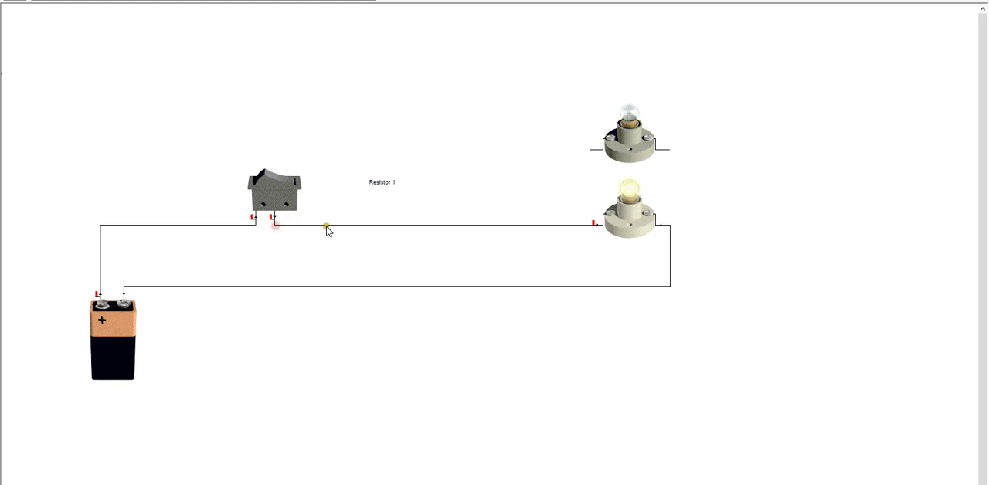
{"action": "left_click", "coordinate": [591, 150]}
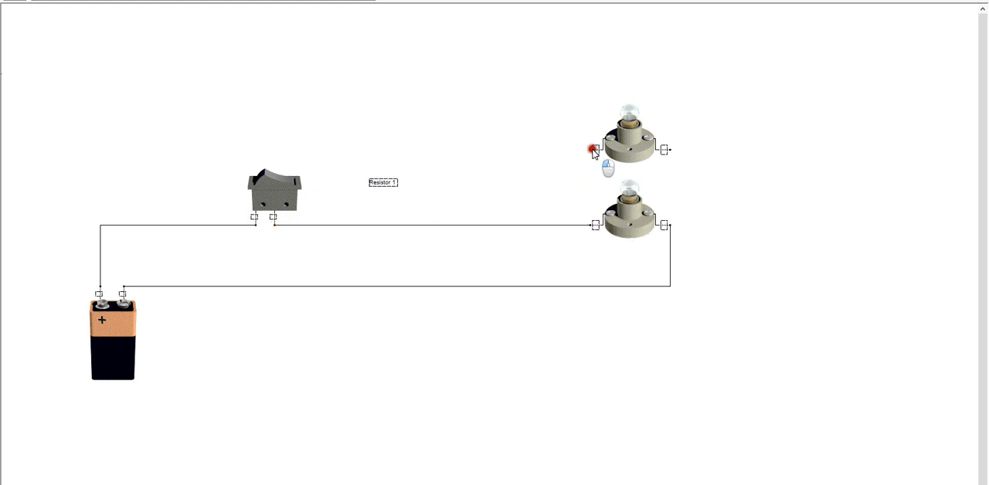
{"action": "mouse_move", "coordinate": [592, 152]}
{"action": "left_mouse_down"}
{"action": "mouse_move", "coordinate": [594, 227]}
{"action": "mouse_move", "coordinate": [591, 147]}
{"action": "left_mouse_up"}
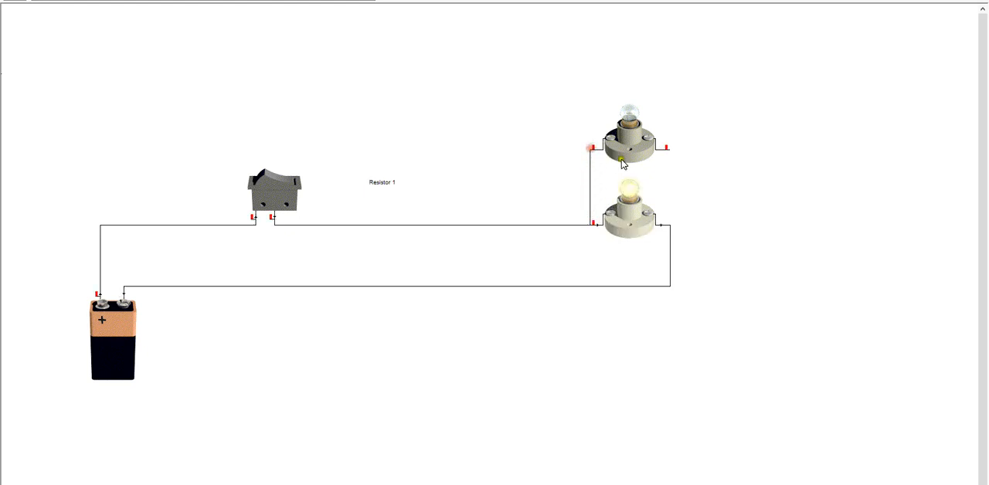
Join the right terminals of the two lamps to complete the parallel circuit, and check the readings of the lamps and return wire
{"action": "left_click_drag", "start_coordinate": [662, 225], "coordinate": [662, 204]}
{"action": "mouse_move", "coordinate": [624, 226]}
{"action": "mouse_move", "coordinate": [671, 268]}
{"action": "left_click_drag", "start_coordinate": [666, 149], "coordinate": [664, 225]}
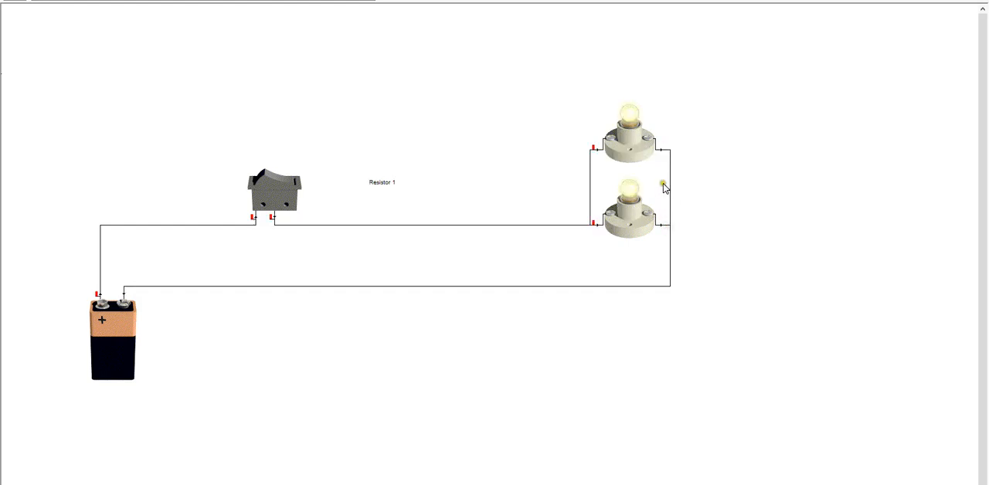
{"action": "mouse_move", "coordinate": [669, 261]}
{"action": "mouse_move", "coordinate": [626, 141]}
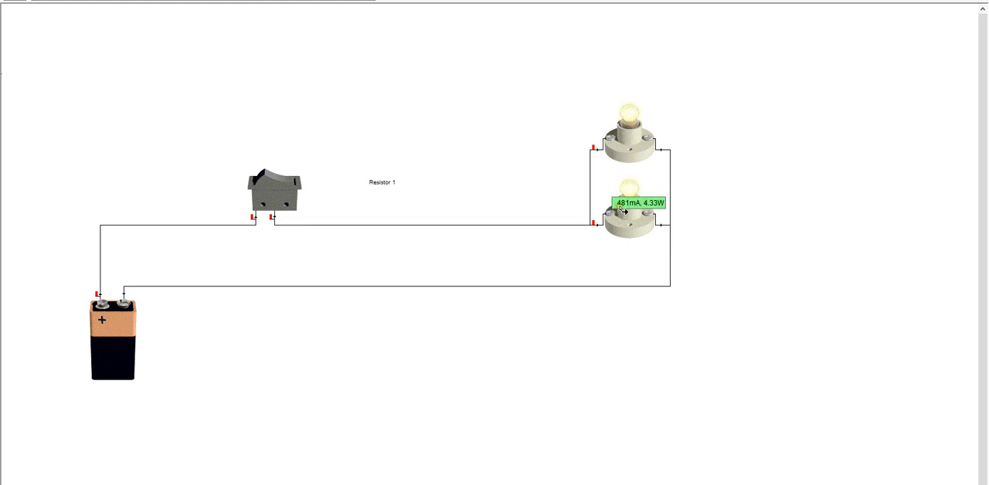
Detach the upper lamp from the parallel circuit, then delete it and the wire between the switch and the remaining lamp
{"action": "left_click_drag", "start_coordinate": [630, 143], "coordinate": [504, 229]}
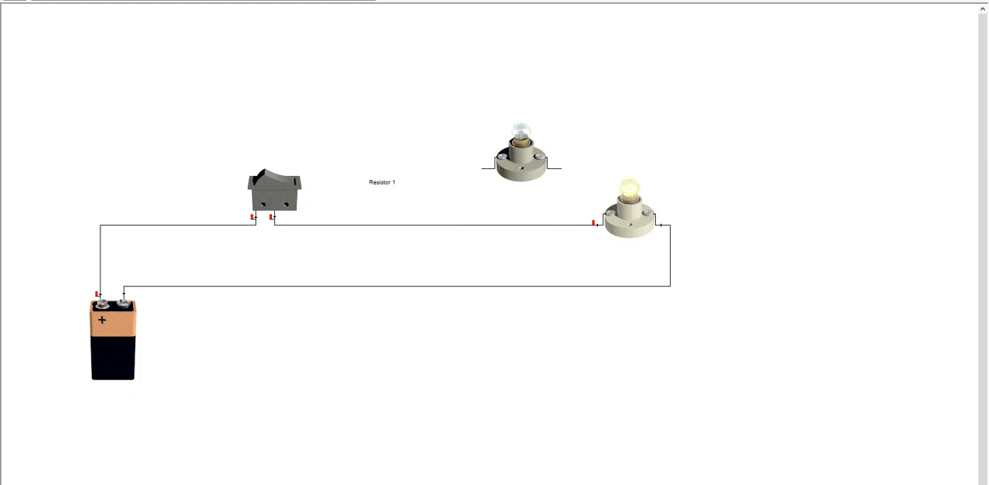
{"action": "left_click", "coordinate": [411, 225]}
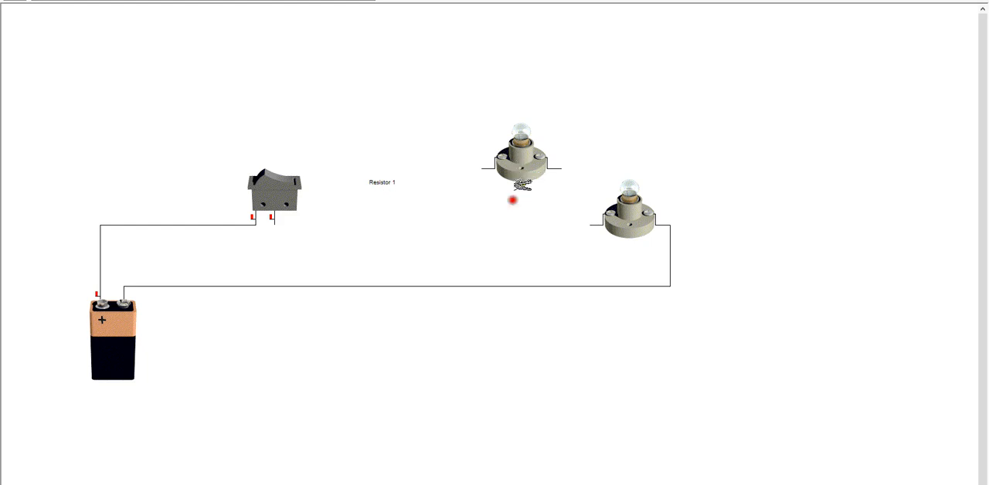
{"action": "left_click", "coordinate": [516, 159]}
{"action": "left_click", "coordinate": [25, 0]}
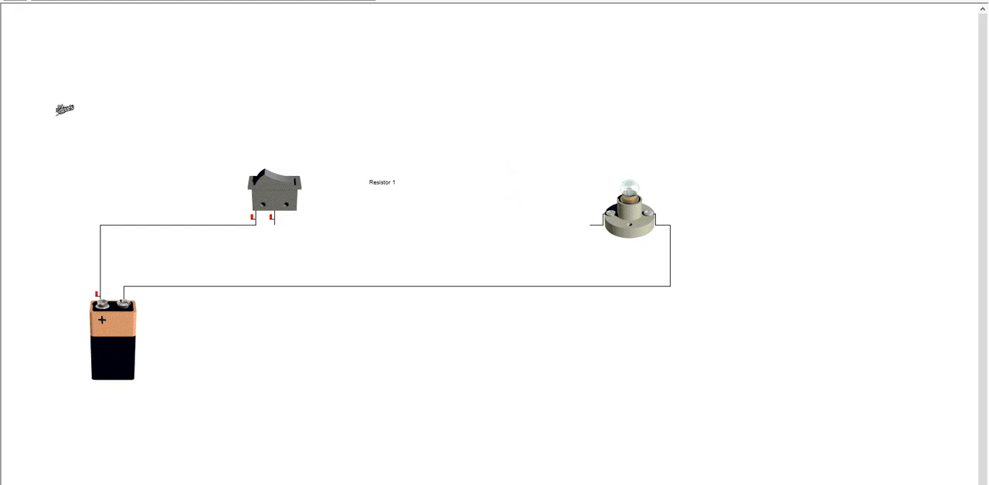
Add a lamp in series to the left of the remaining lamp, wire it to the switch, and check its readings
{"action": "right_click", "coordinate": [114, 135]}
{"action": "right_click", "coordinate": [129, 130]}
{"action": "right_click", "coordinate": [461, 124]}
{"action": "right_click", "coordinate": [593, 124]}
{"action": "left_click", "coordinate": [270, 0]}
{"action": "left_click", "coordinate": [518, 246]}
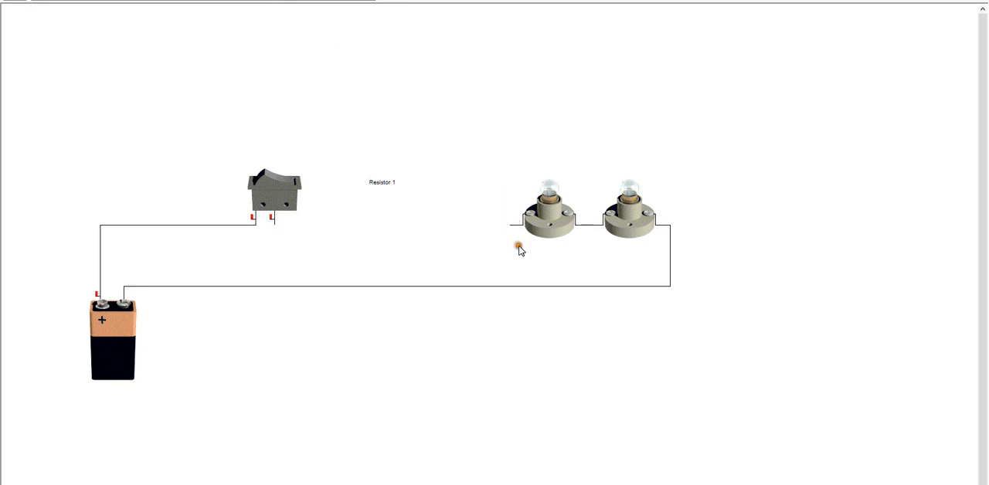
{"action": "left_click_drag", "start_coordinate": [274, 224], "coordinate": [513, 225]}
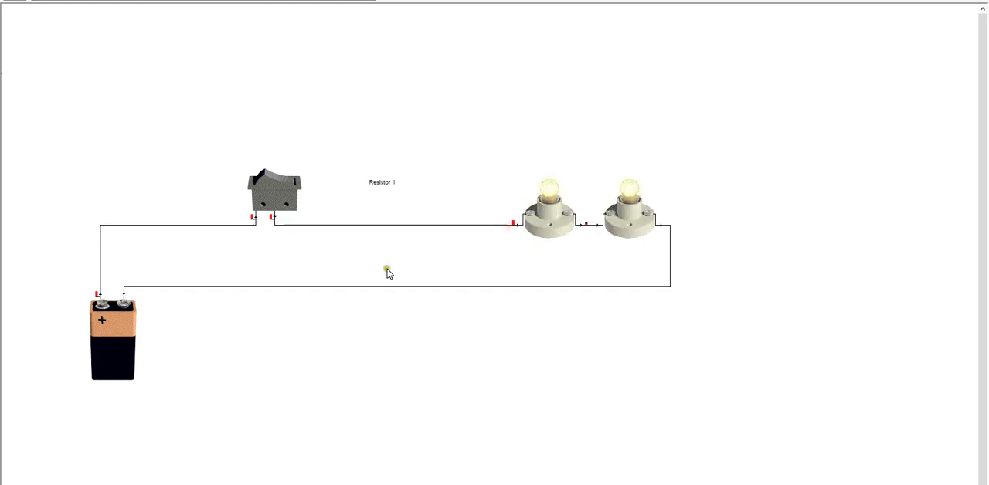
{"action": "mouse_move", "coordinate": [550, 216]}
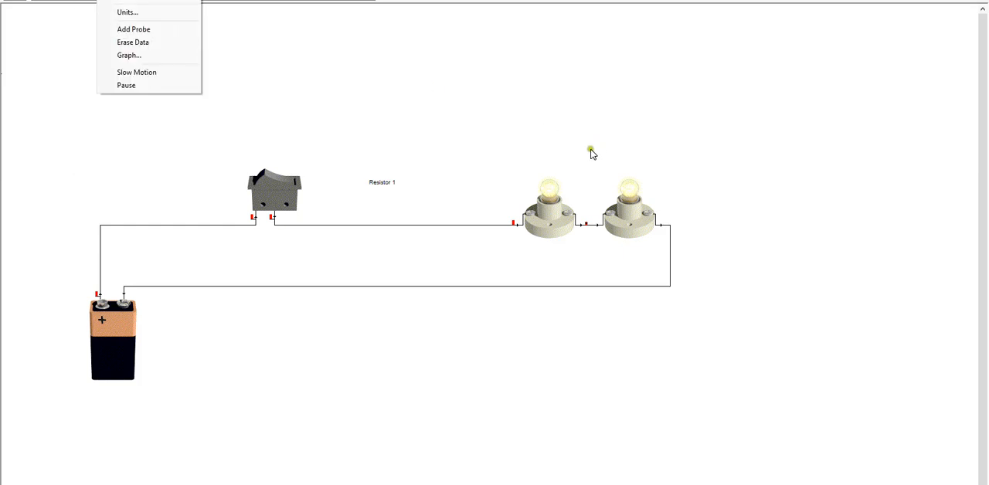
Delete both lamps from the circuit
{"action": "left_click", "coordinate": [559, 223]}
{"action": "key", "text": "Delete"}
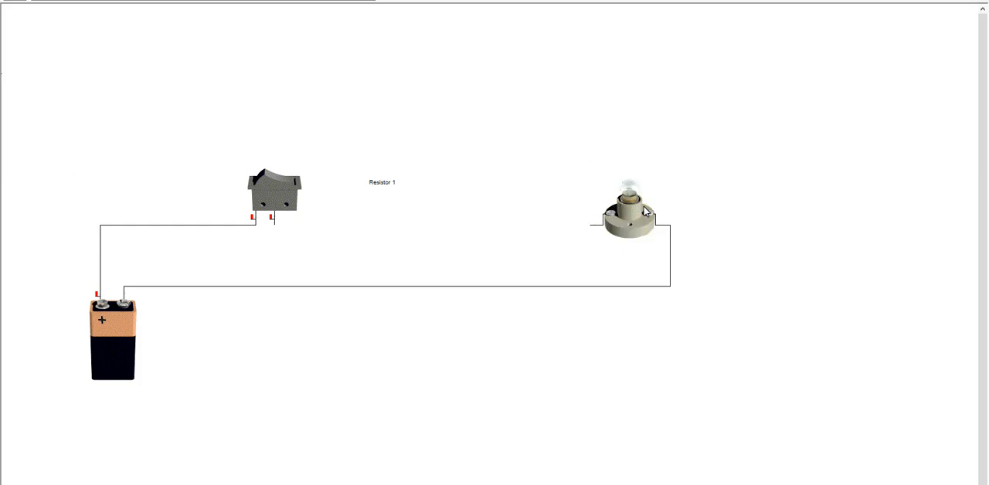
{"action": "left_click", "coordinate": [643, 215]}
{"action": "key", "text": "Delete"}
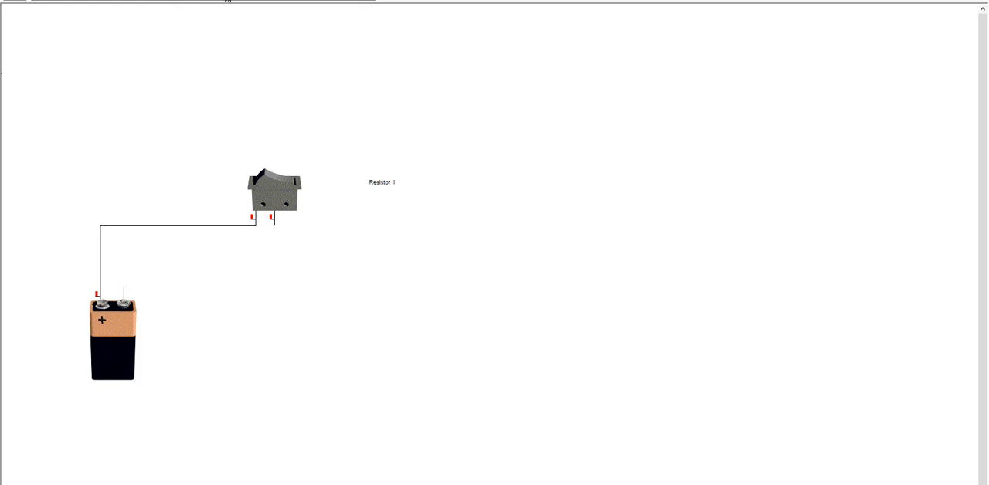
Place a resistor to the right of the switch and wire it between the switch and the battery's negative terminal
{"action": "left_click_drag", "start_coordinate": [230, 2], "coordinate": [437, 222]}
{"action": "mouse_move", "coordinate": [454, 224]}
{"action": "left_click_drag", "start_coordinate": [275, 223], "coordinate": [438, 225]}
{"action": "left_click_drag", "start_coordinate": [276, 225], "coordinate": [426, 228]}
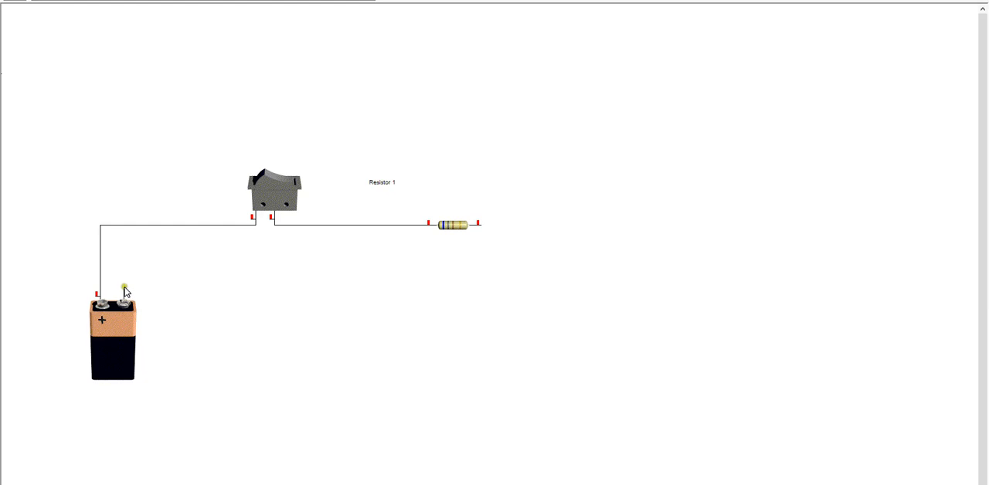
{"action": "left_click_drag", "start_coordinate": [124, 288], "coordinate": [480, 225]}
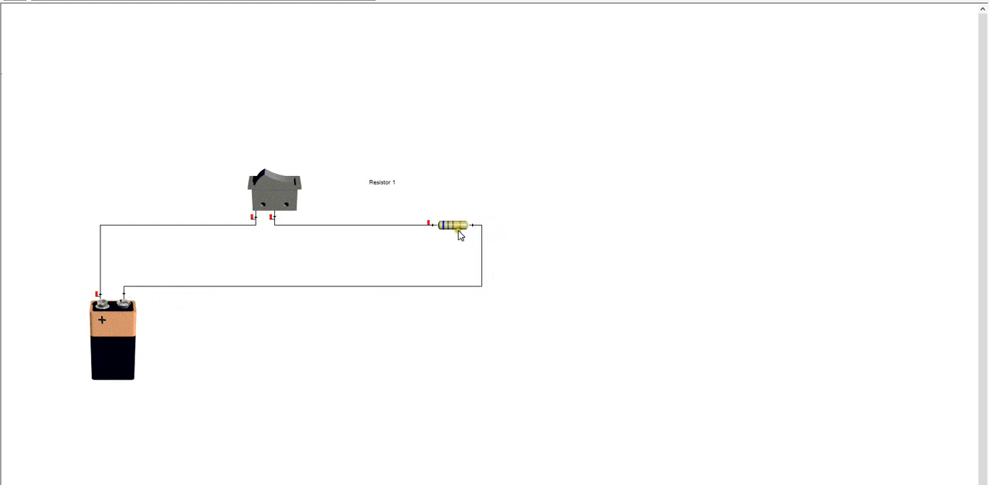
{"action": "mouse_move", "coordinate": [456, 231]}
Insert an ammeter from the meter components and place it to the right of the resistor, beside the return wire
{"action": "left_click", "coordinate": [87, 0]}
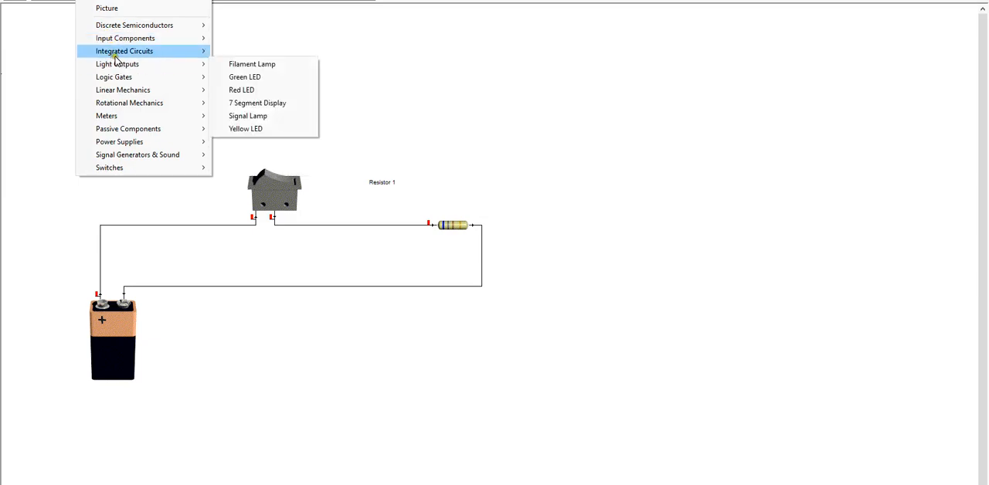
{"action": "mouse_move", "coordinate": [115, 56]}
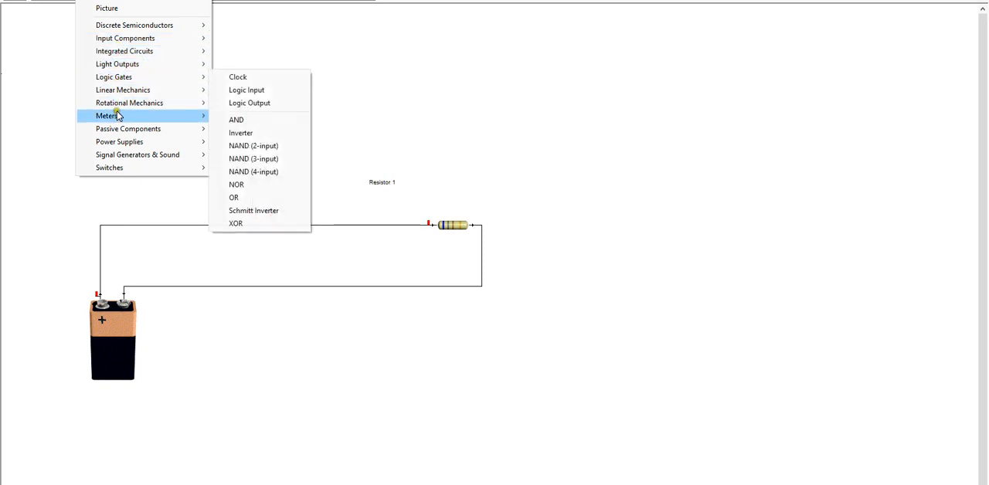
{"action": "mouse_move", "coordinate": [118, 115]}
{"action": "left_click", "coordinate": [262, 119]}
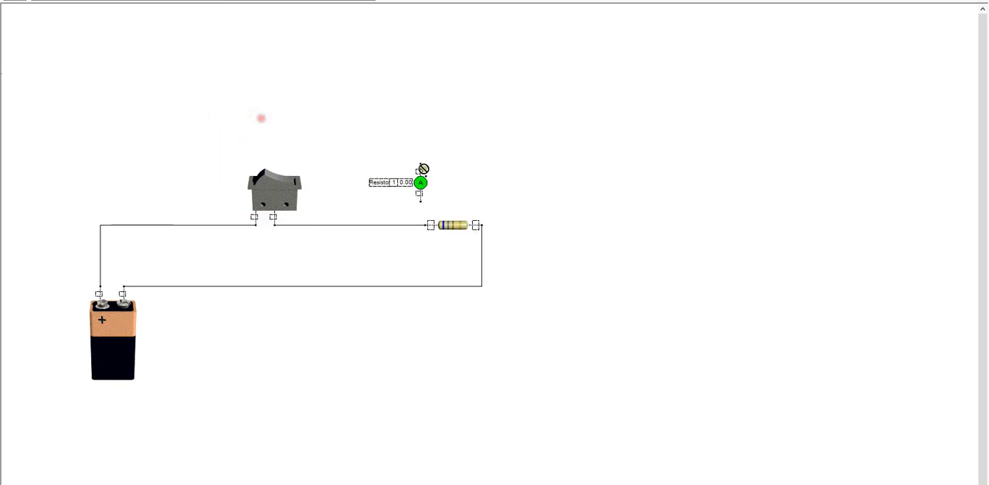
{"action": "mouse_move", "coordinate": [420, 182]}
{"action": "left_mouse_down"}
{"action": "mouse_move", "coordinate": [353, 227]}
{"action": "mouse_move", "coordinate": [397, 258]}
{"action": "mouse_move", "coordinate": [485, 262]}
{"action": "mouse_move", "coordinate": [539, 244]}
{"action": "left_mouse_up"}
{"action": "left_click", "coordinate": [481, 256]}
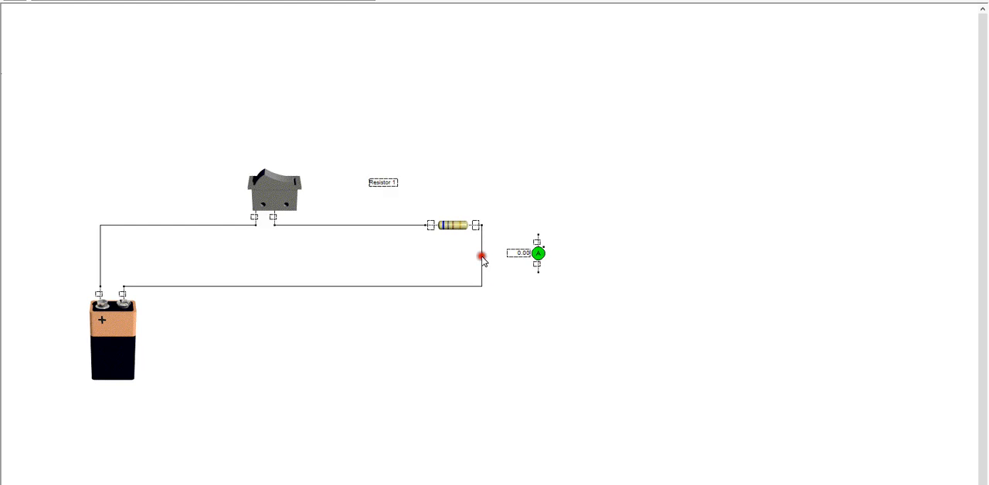
{"action": "left_click_drag", "start_coordinate": [482, 257], "coordinate": [284, 2]}
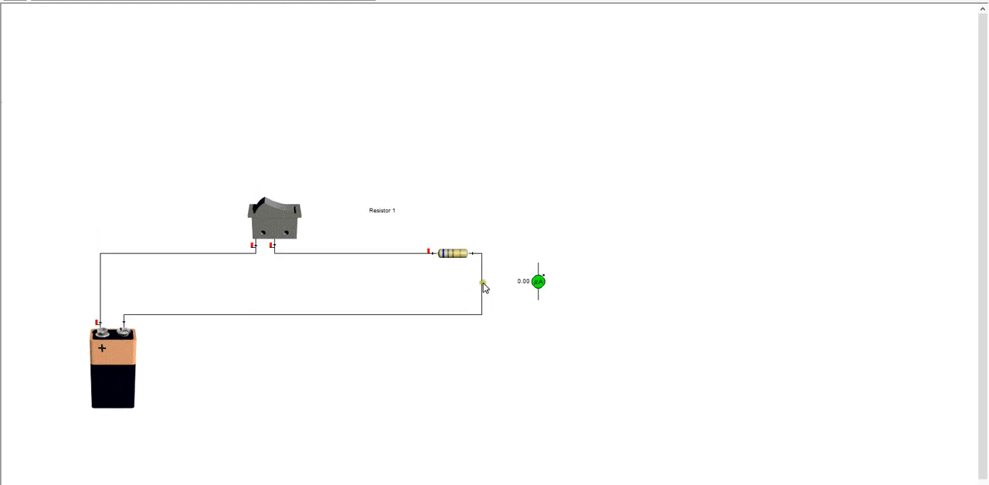
{"action": "mouse_move", "coordinate": [483, 283]}
{"action": "left_mouse_down"}
{"action": "mouse_move", "coordinate": [407, 247]}
{"action": "mouse_move", "coordinate": [123, 24]}
{"action": "left_mouse_up"}
{"action": "key", "text": "Escape"}
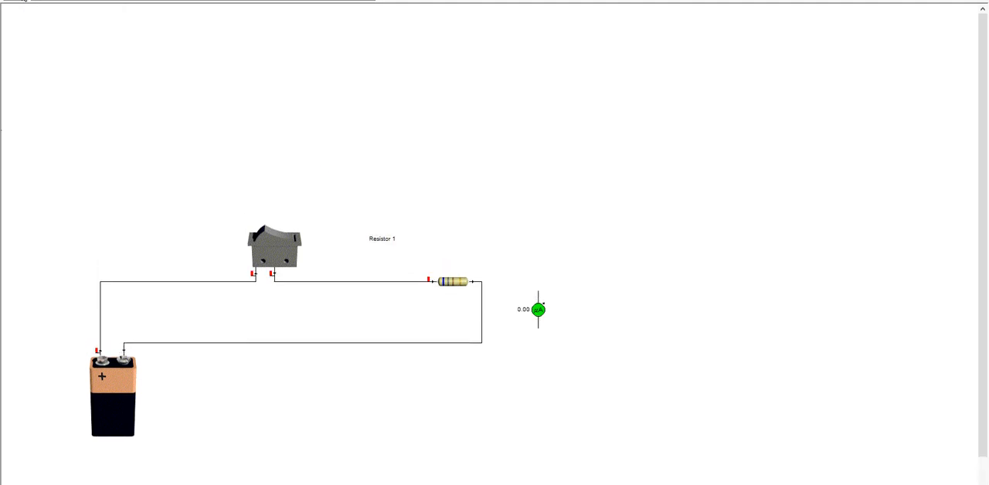
Delete the return wire between the resistor and the battery's negative terminal
{"action": "left_click", "coordinate": [486, 324]}
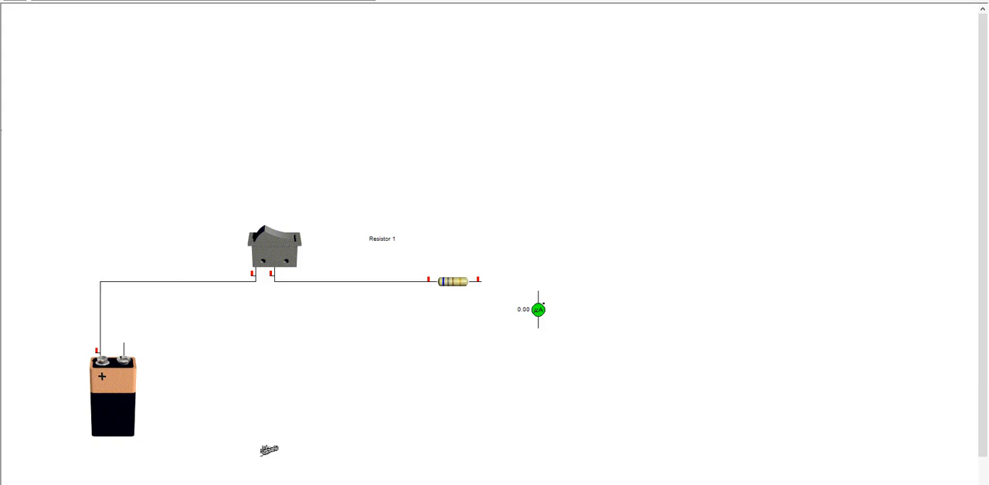
{"action": "left_click", "coordinate": [487, 310]}
{"action": "left_click_drag", "start_coordinate": [39, 1], "coordinate": [85, 54]}
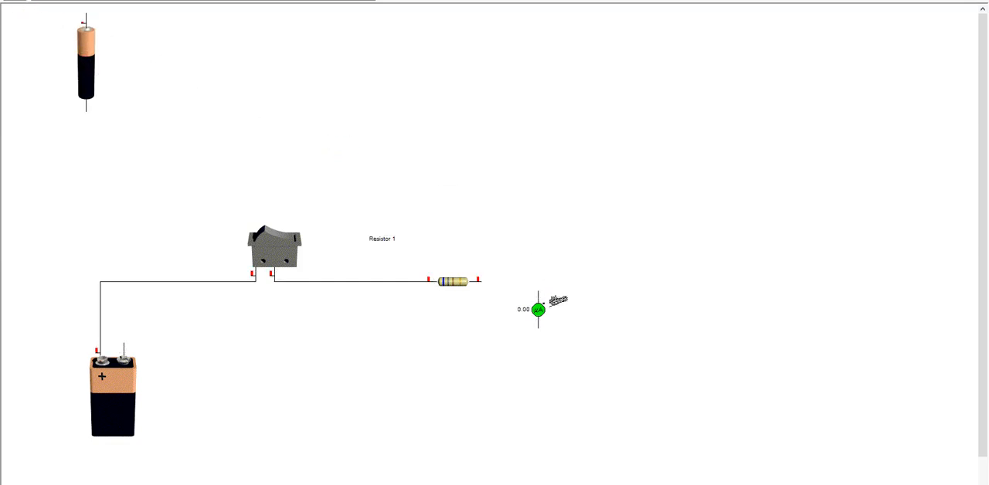
{"action": "left_click", "coordinate": [82, 68]}
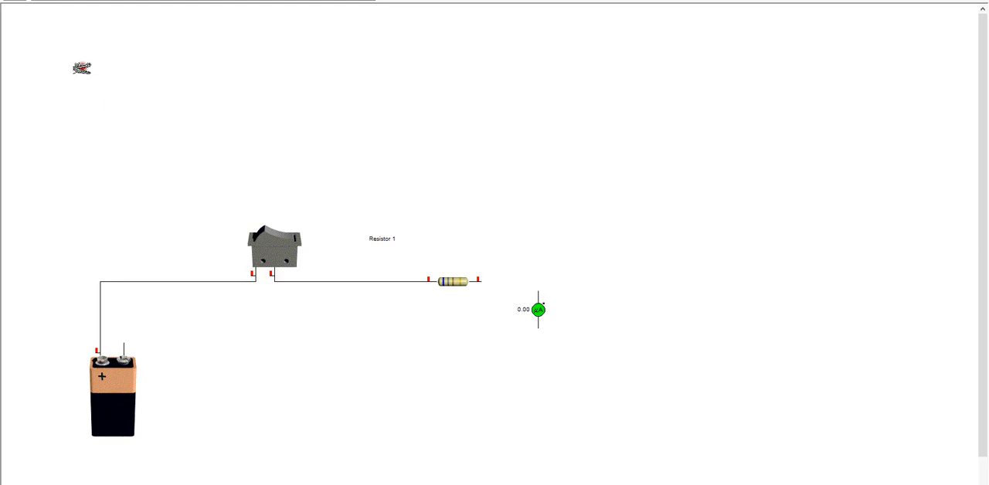
{"action": "right_click", "coordinate": [80, 69]}
{"action": "right_click", "coordinate": [89, 73]}
{"action": "left_click", "coordinate": [107, 43]}
Place a second resistor below the ammeter, and wire the ammeter between the first resistor and the battery's negative terminal
{"action": "left_click", "coordinate": [231, 1]}
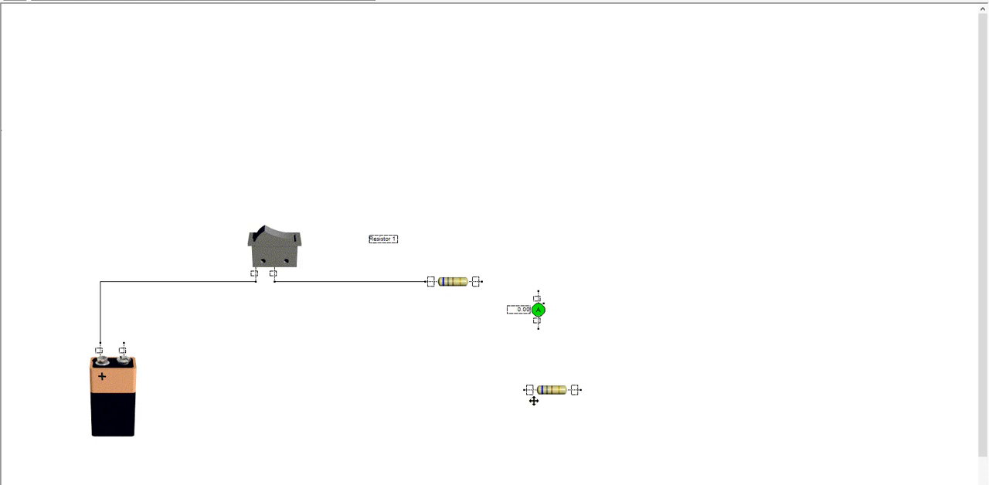
{"action": "left_click", "coordinate": [528, 401]}
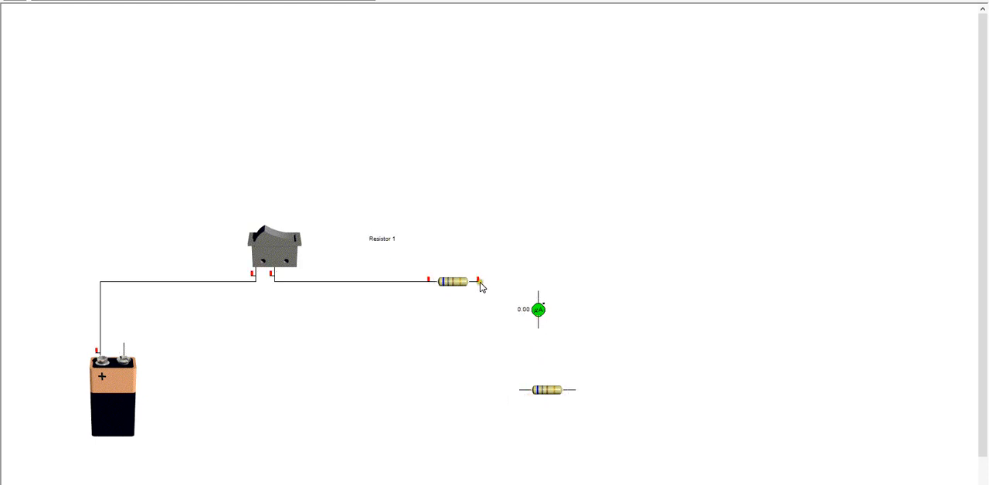
{"action": "left_click_drag", "start_coordinate": [480, 283], "coordinate": [538, 289]}
{"action": "left_click_drag", "start_coordinate": [541, 334], "coordinate": [124, 342]}
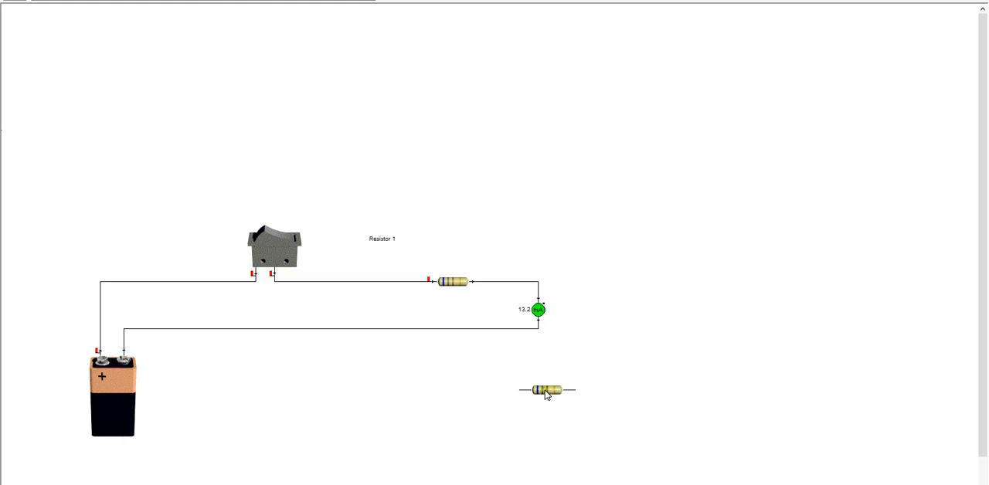
Remove the wire between the first resistor and the ammeter, and connect the second resistor in series in its place
{"action": "left_click_drag", "start_coordinate": [546, 392], "coordinate": [531, 234]}
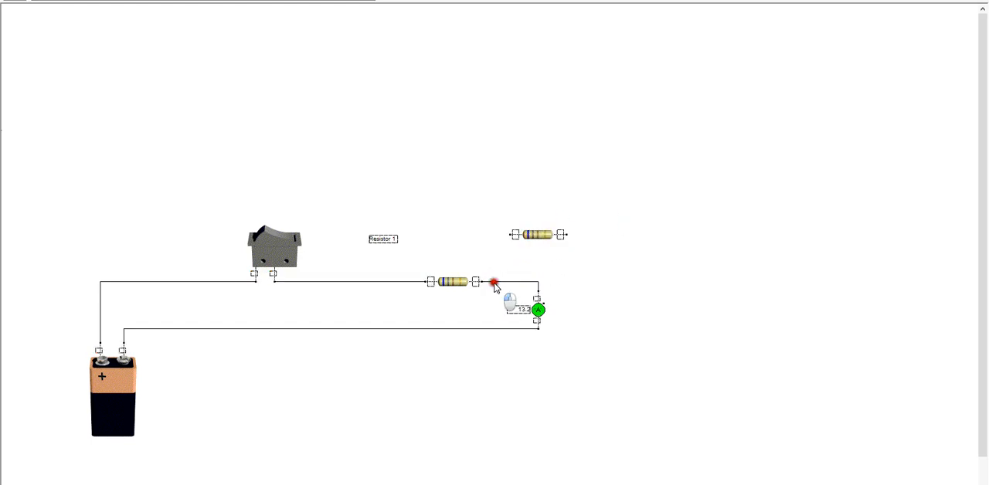
{"action": "left_click_drag", "start_coordinate": [495, 283], "coordinate": [49, 82]}
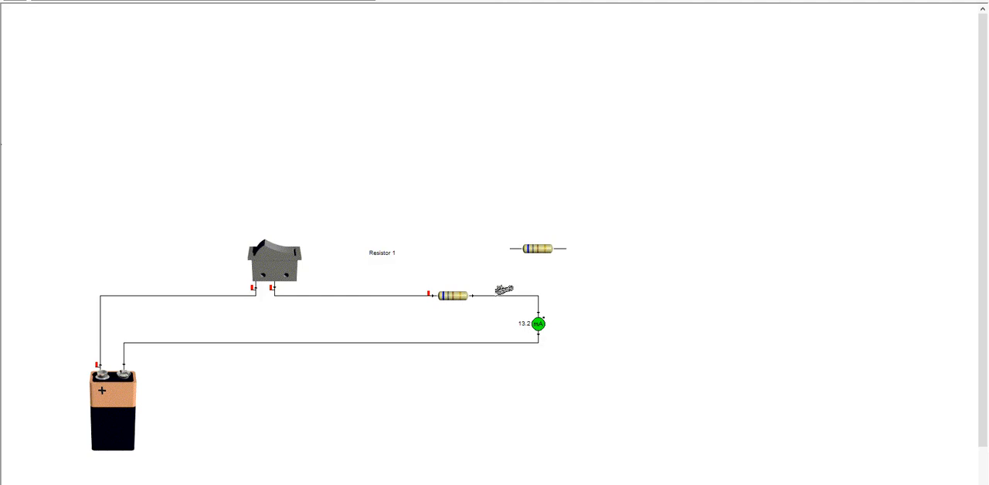
{"action": "left_click", "coordinate": [500, 293]}
{"action": "left_click_drag", "start_coordinate": [531, 248], "coordinate": [545, 295]}
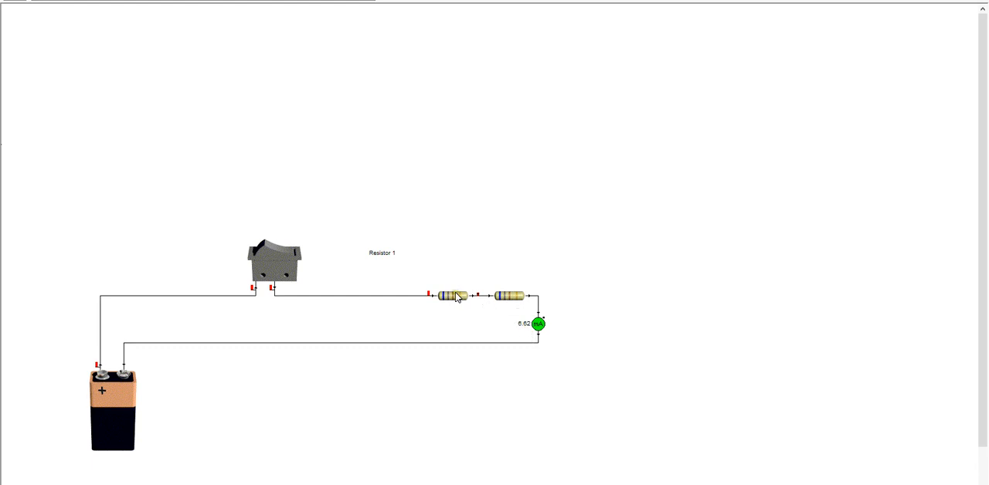
Move the first resistor above the second to connect them in parallel, and wire the switch to their left junction
{"action": "left_click_drag", "start_coordinate": [455, 297], "coordinate": [559, 305]}
{"action": "left_click_drag", "start_coordinate": [481, 272], "coordinate": [481, 296]}
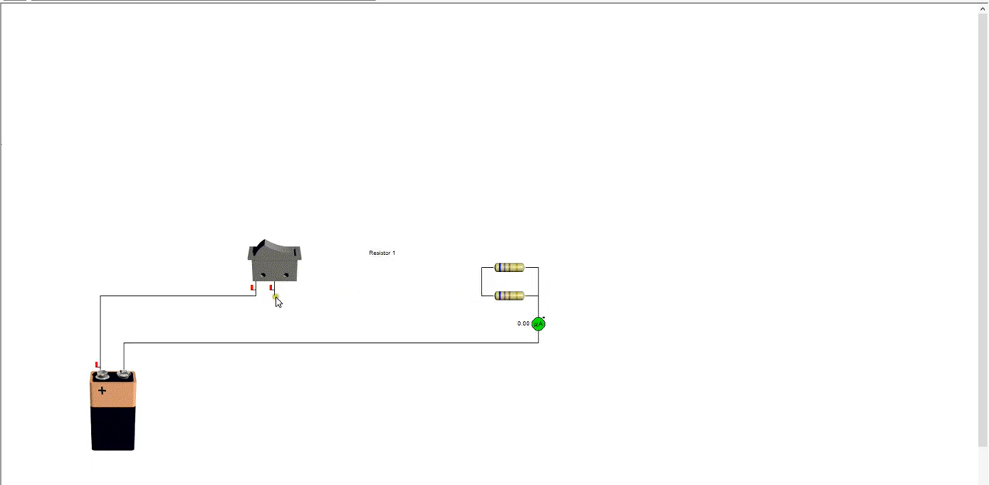
{"action": "left_click_drag", "start_coordinate": [276, 298], "coordinate": [479, 297]}
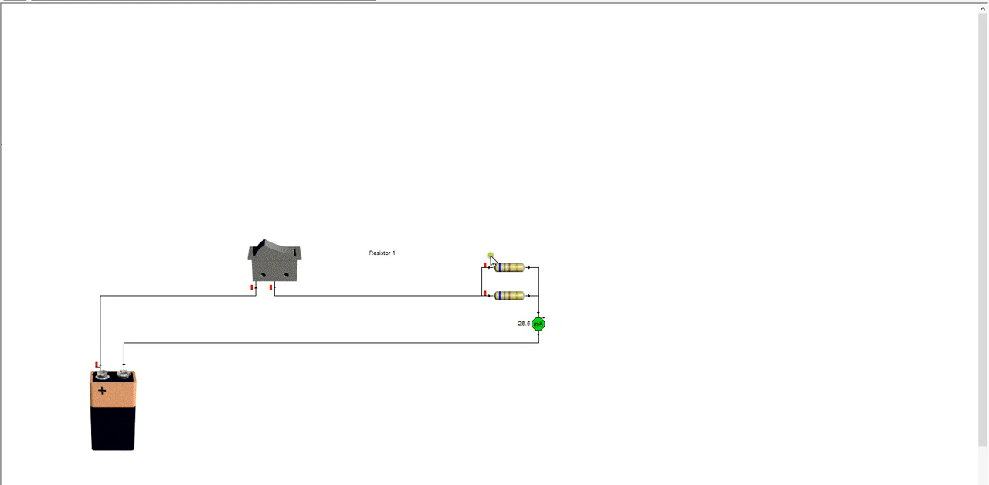
Replace the wire between the switch and the parallel resistors with a third resistor in series, wiring the switch to its free end
{"action": "left_click", "coordinate": [409, 295]}
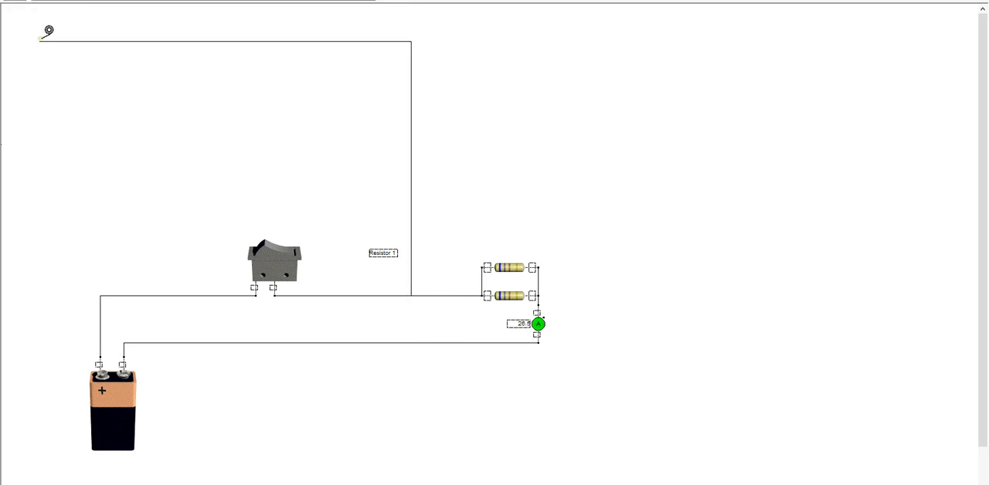
{"action": "key", "text": "Escape"}
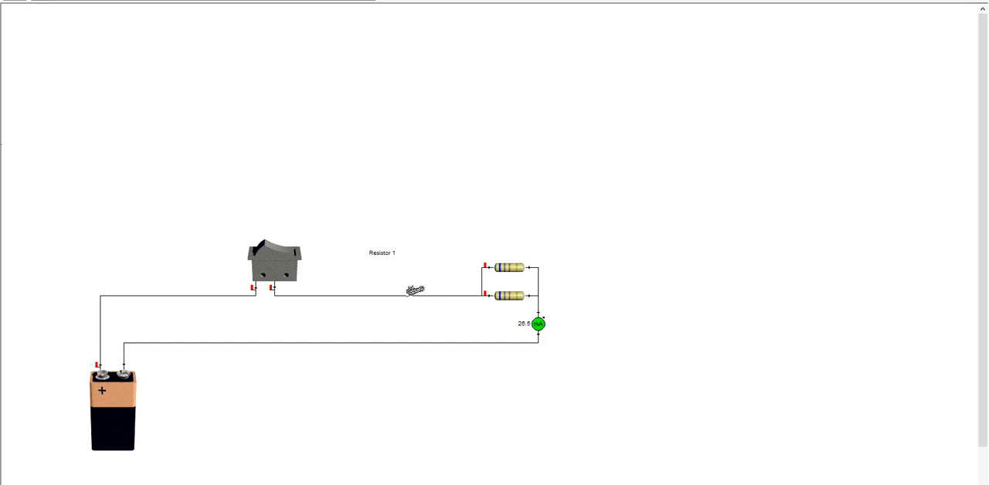
{"action": "left_click", "coordinate": [405, 295]}
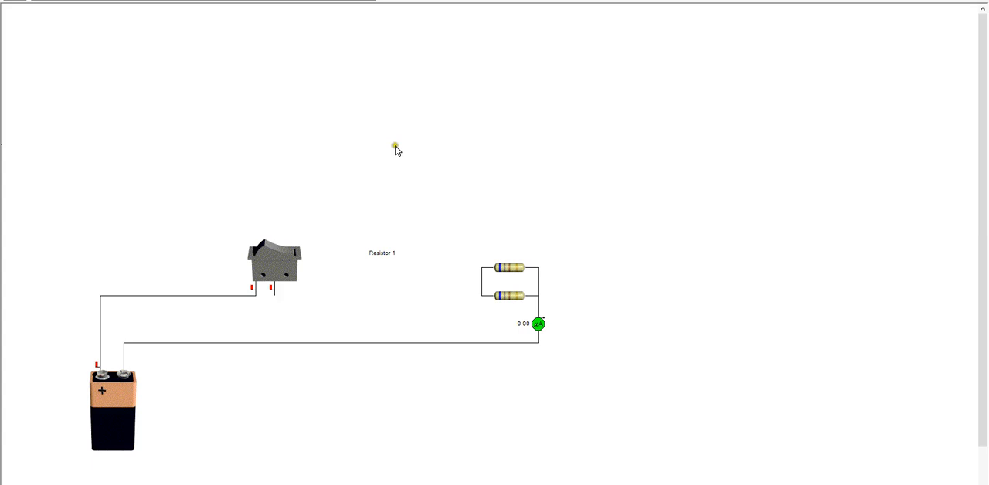
{"action": "left_click_drag", "start_coordinate": [222, 1], "coordinate": [434, 300]}
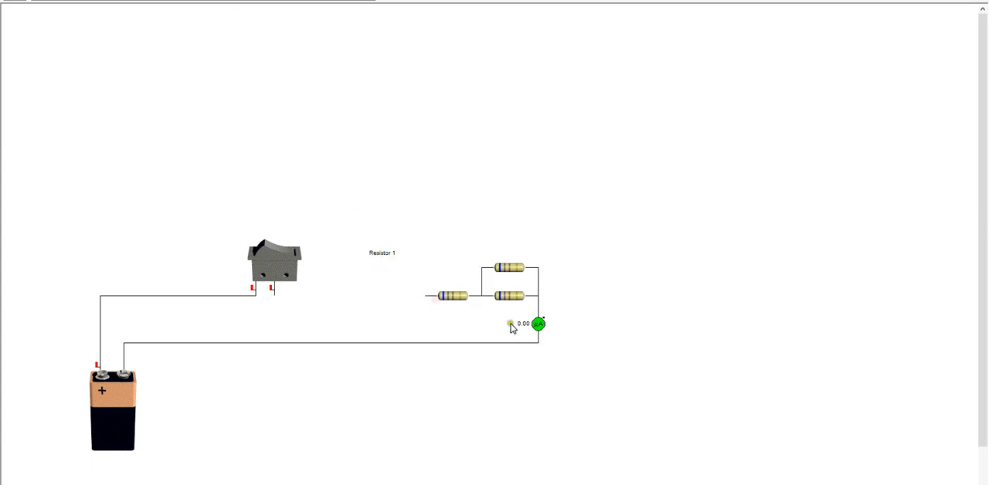
{"action": "left_click", "coordinate": [278, 295]}
{"action": "left_click_drag", "start_coordinate": [279, 295], "coordinate": [429, 295]}
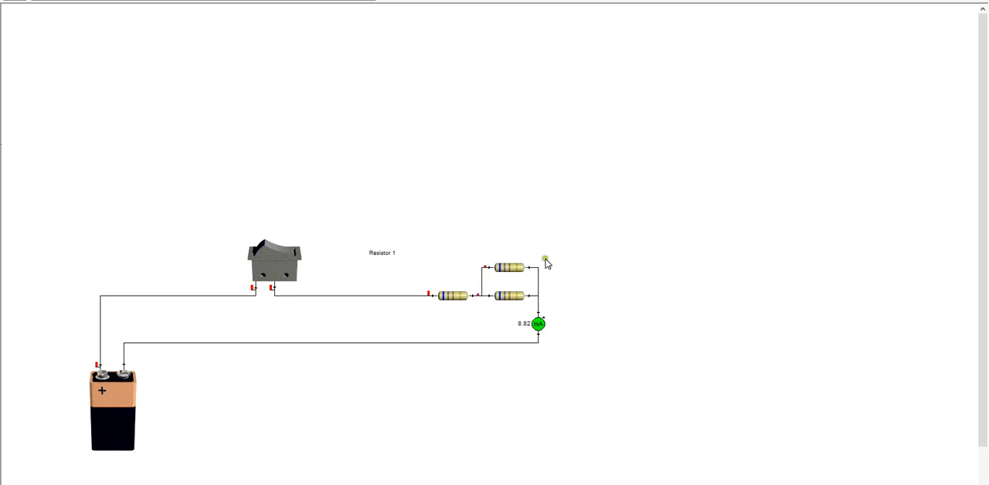
Inspect the upper parallel resistor's readings, and switch to Calculator to clear it, enter 9 and move its window clear of the resistors
{"action": "mouse_move", "coordinate": [517, 268]}
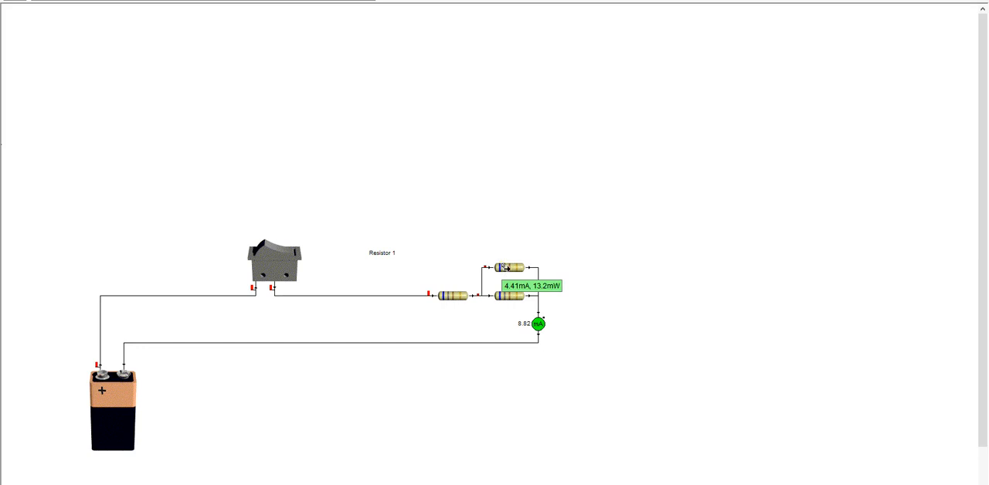
{"action": "left_click", "coordinate": [502, 263]}
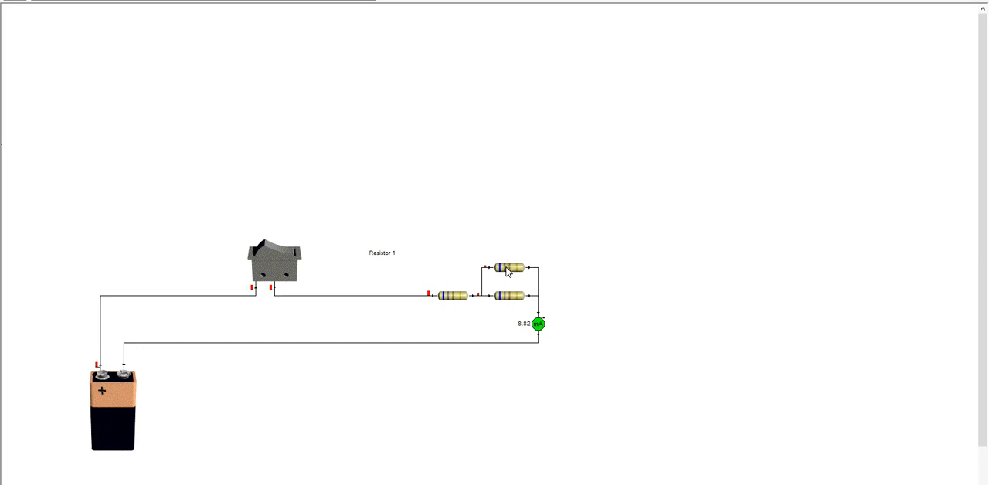
{"action": "mouse_move", "coordinate": [507, 271]}
{"action": "left_click", "coordinate": [676, 484]}
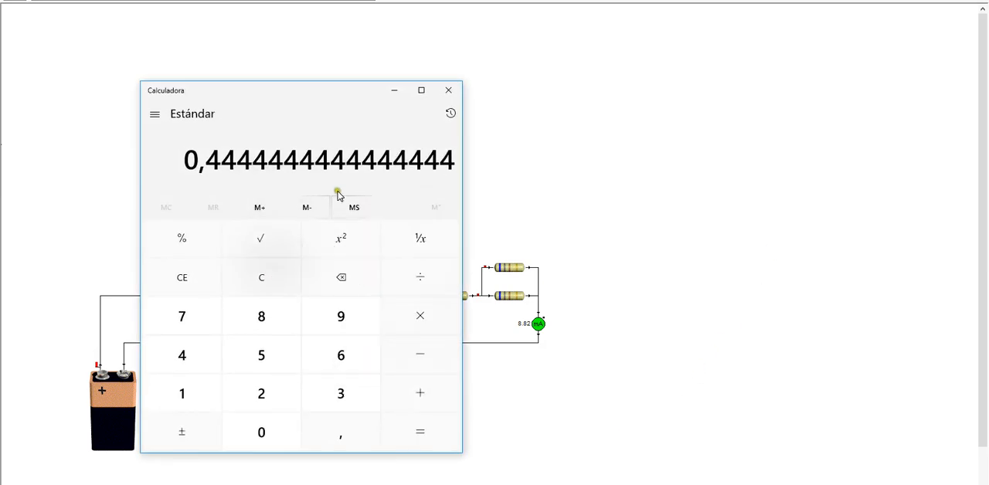
{"action": "left_click", "coordinate": [185, 272]}
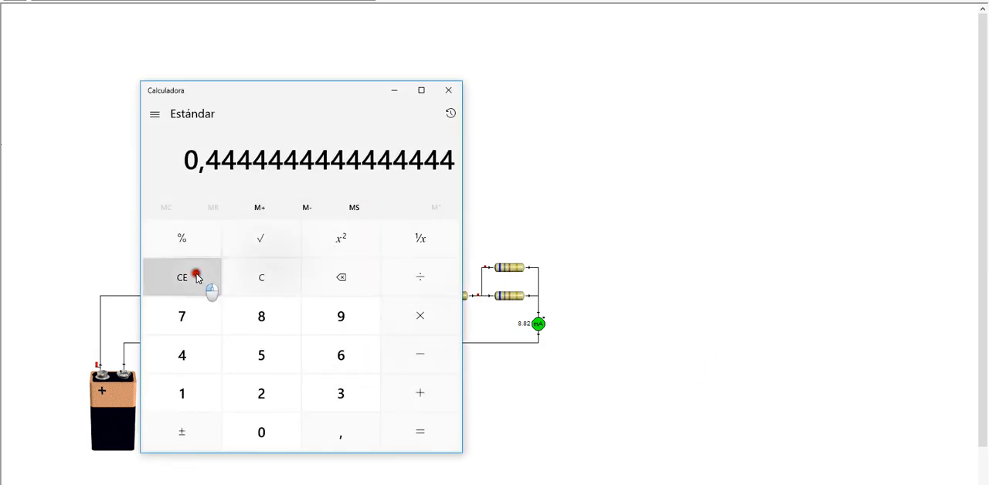
{"action": "left_click", "coordinate": [341, 315]}
{"action": "left_click_drag", "start_coordinate": [360, 88], "coordinate": [271, 102]}
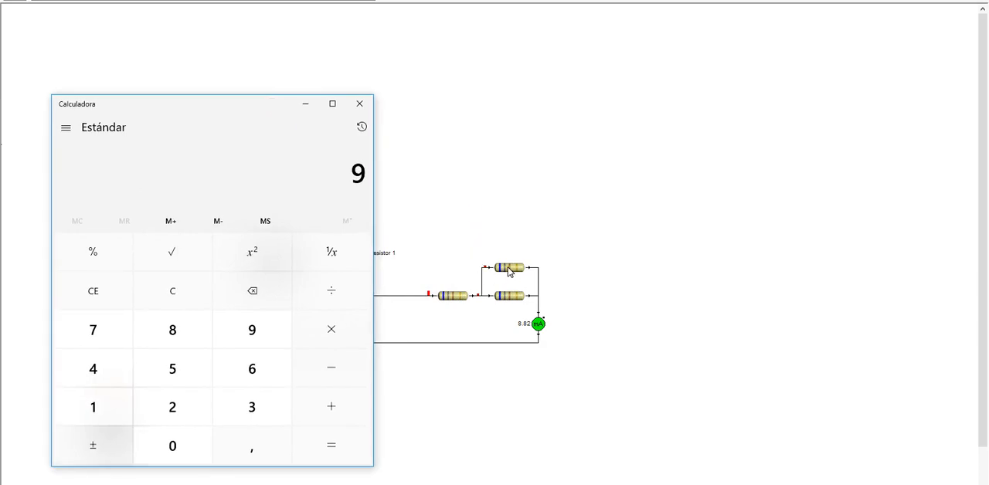
Delete the series resistor and the upper parallel resistor, and wire the switch to the remaining resistor
{"action": "left_click", "coordinate": [459, 297]}
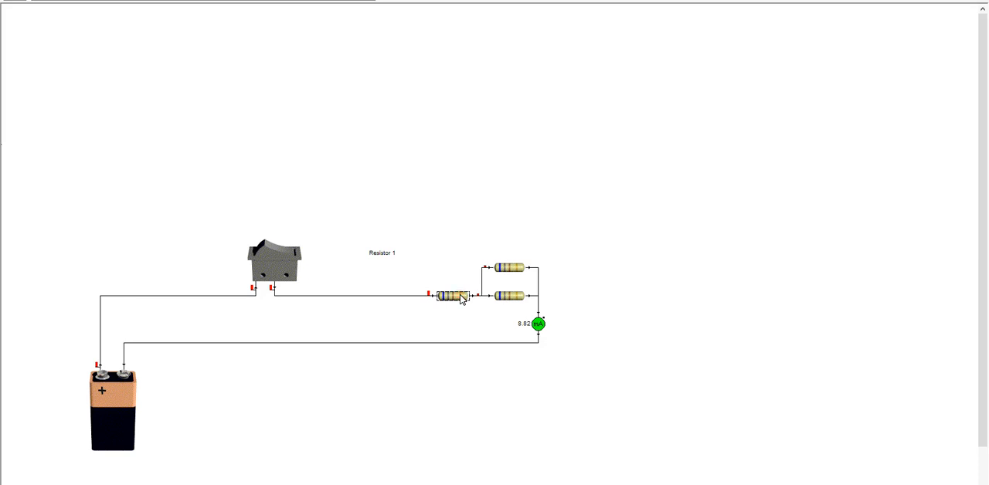
{"action": "key", "text": "Delete"}
{"action": "left_click", "coordinate": [508, 267]}
{"action": "key", "text": "Delete"}
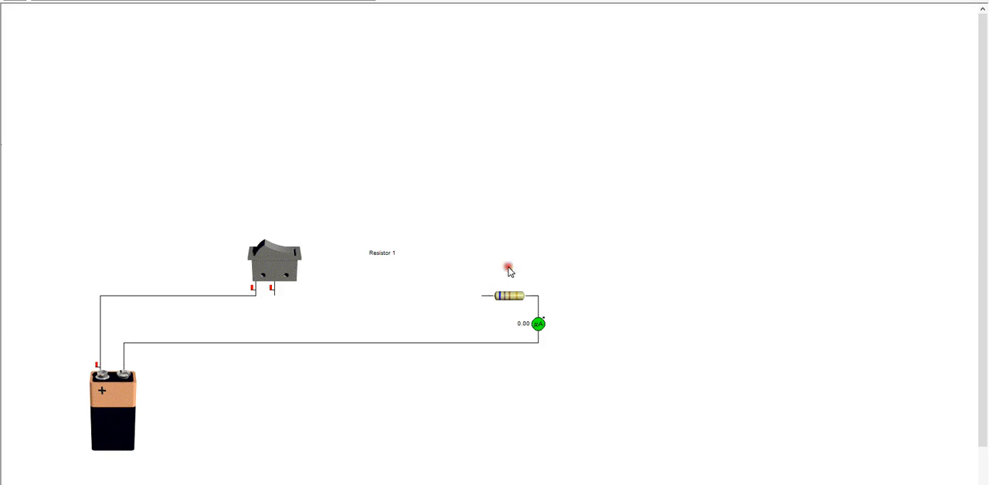
{"action": "mouse_move", "coordinate": [272, 292]}
{"action": "left_mouse_down"}
{"action": "mouse_move", "coordinate": [289, 314]}
{"action": "mouse_move", "coordinate": [503, 299]}
{"action": "left_mouse_up"}
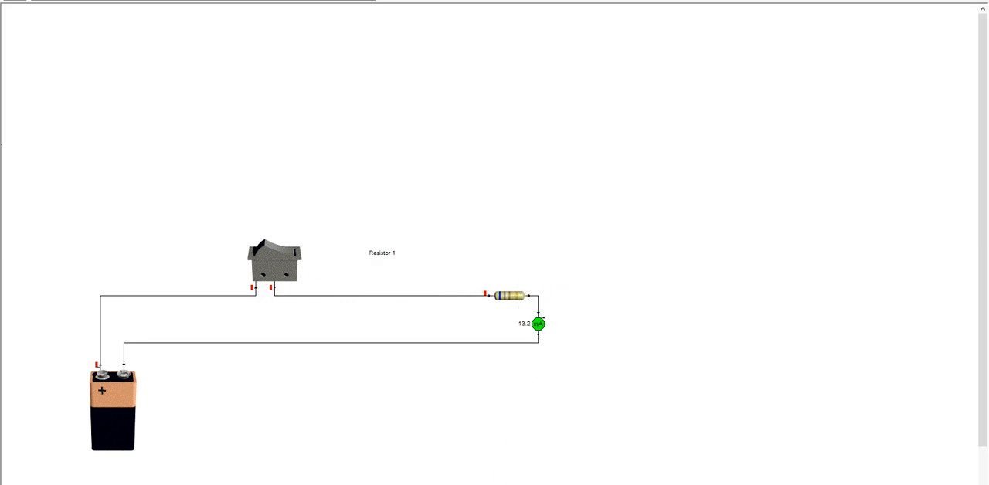
Divide 9 by 0,013 in Calculator and close it
{"action": "mouse_move", "coordinate": [245, 484]}
{"action": "left_click", "coordinate": [245, 467]}
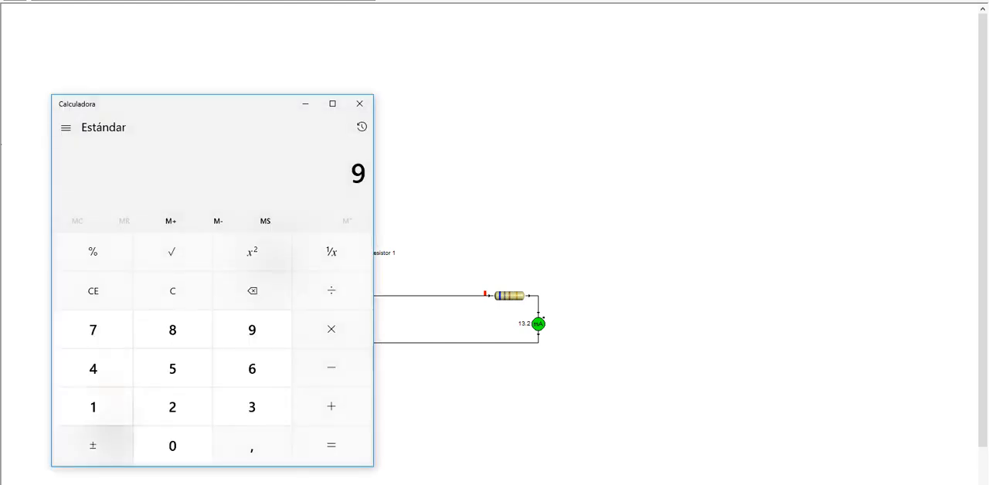
{"action": "left_click", "coordinate": [334, 295]}
{"action": "left_click", "coordinate": [177, 445]}
{"action": "left_click", "coordinate": [239, 452]}
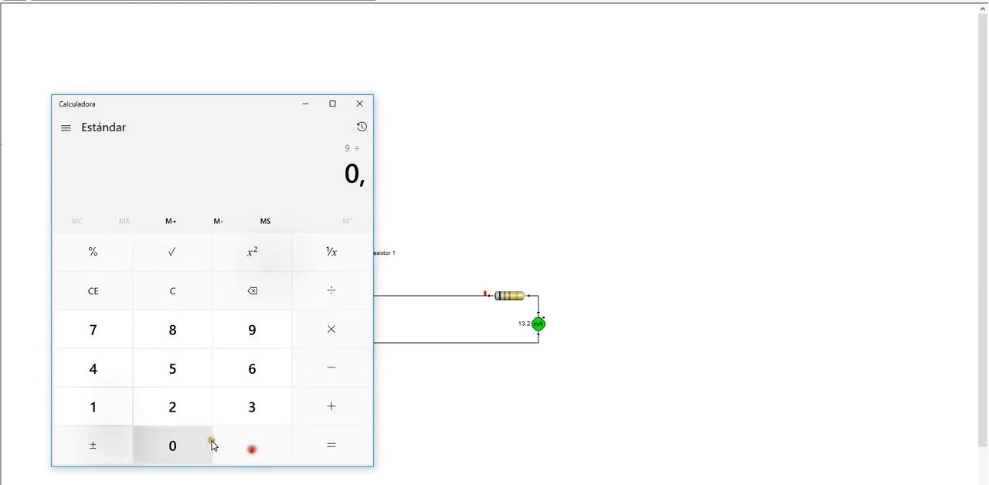
{"action": "left_click", "coordinate": [174, 434]}
{"action": "left_click", "coordinate": [113, 403]}
{"action": "left_click", "coordinate": [252, 407]}
{"action": "left_click", "coordinate": [344, 452]}
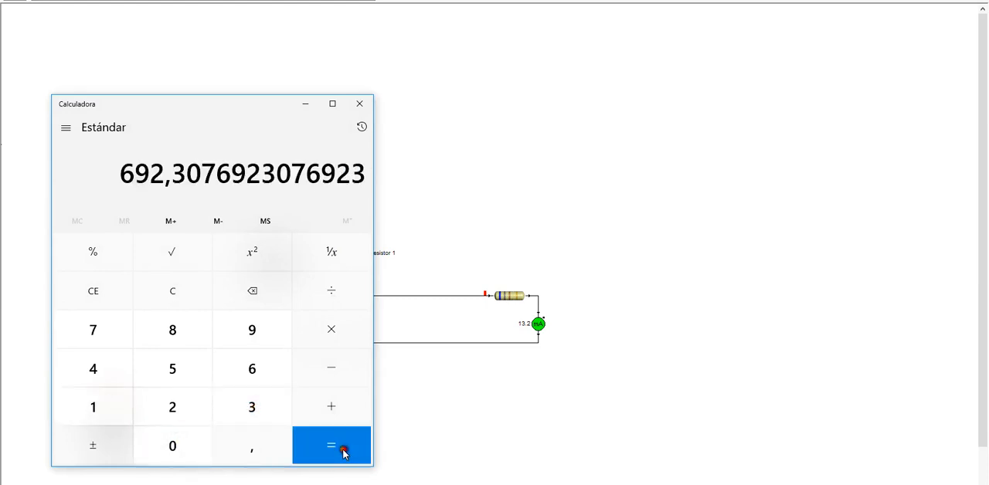
{"action": "left_click", "coordinate": [363, 106]}
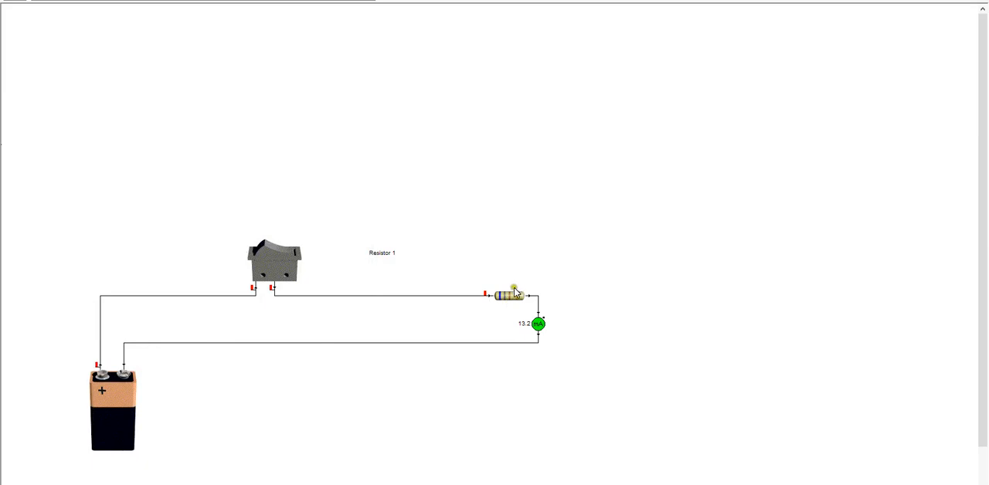
Move the resistor to the switch and back to the ammeter, and place a slider variable resistor, lamp, red LED and resistor above the circuit
{"action": "left_click_drag", "start_coordinate": [512, 297], "coordinate": [314, 299]}
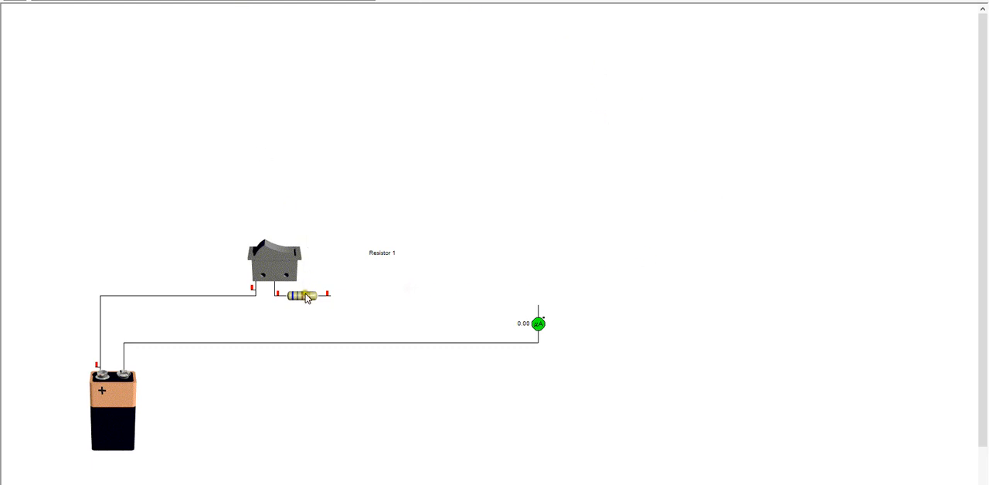
{"action": "left_click_drag", "start_coordinate": [306, 297], "coordinate": [528, 314]}
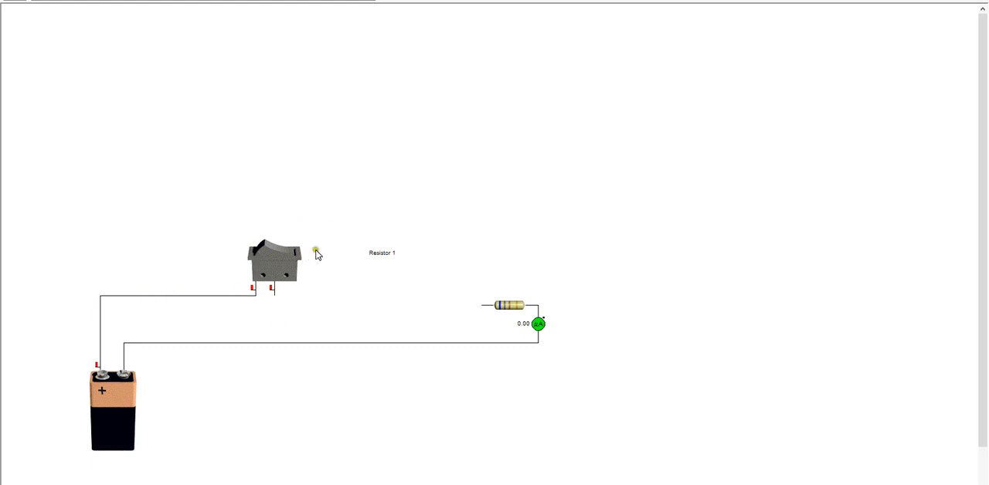
{"action": "left_click_drag", "start_coordinate": [207, 2], "coordinate": [344, 183]}
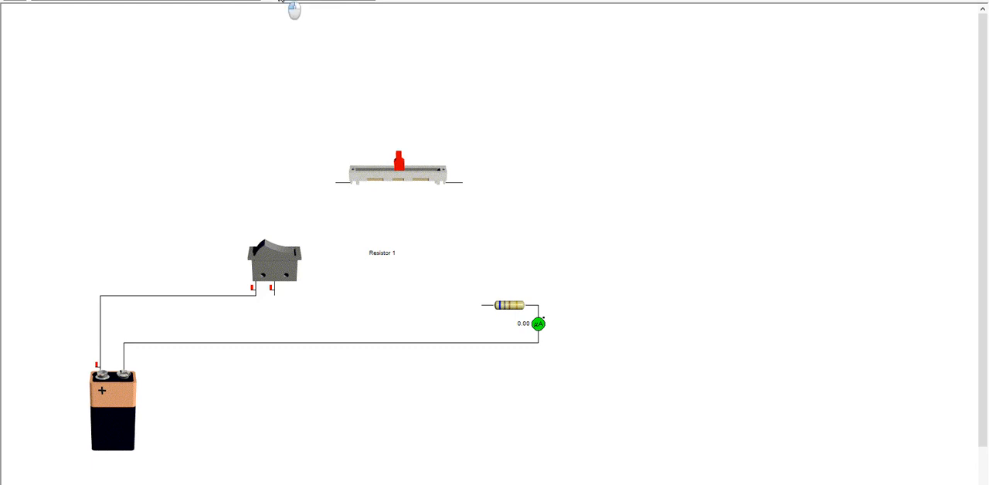
{"action": "left_click_drag", "start_coordinate": [293, 7], "coordinate": [544, 159]}
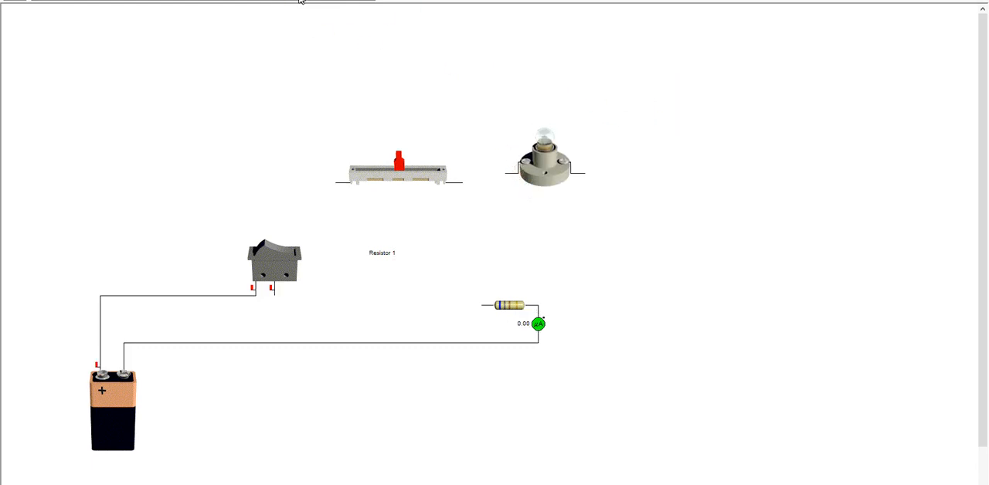
{"action": "left_click_drag", "start_coordinate": [312, 7], "coordinate": [637, 177]}
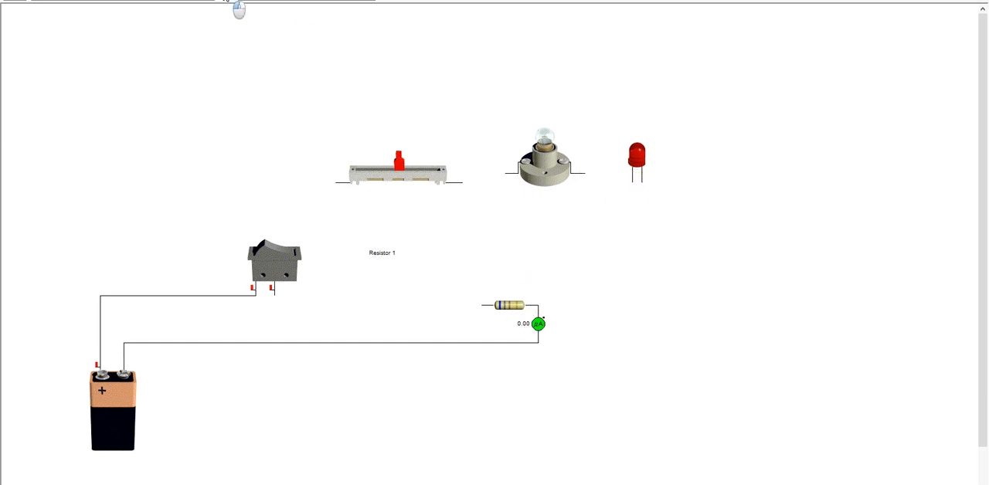
{"action": "left_click_drag", "start_coordinate": [239, 9], "coordinate": [248, 169]}
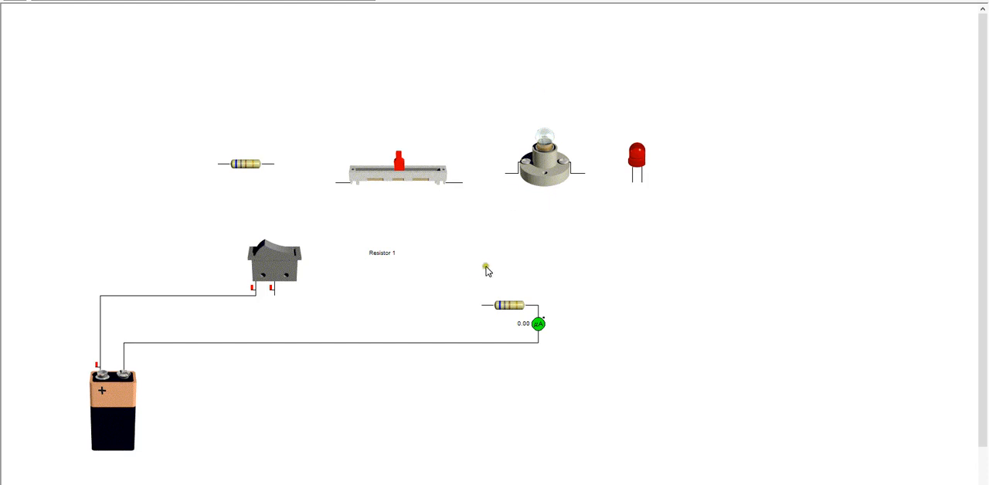
Delete the sample components, the remaining resistor, the switch, the Resistor 1 label and the ammeter, keeping only the battery
{"action": "mouse_move", "coordinate": [535, 323]}
{"action": "left_click_drag", "start_coordinate": [165, 115], "coordinate": [682, 201]}
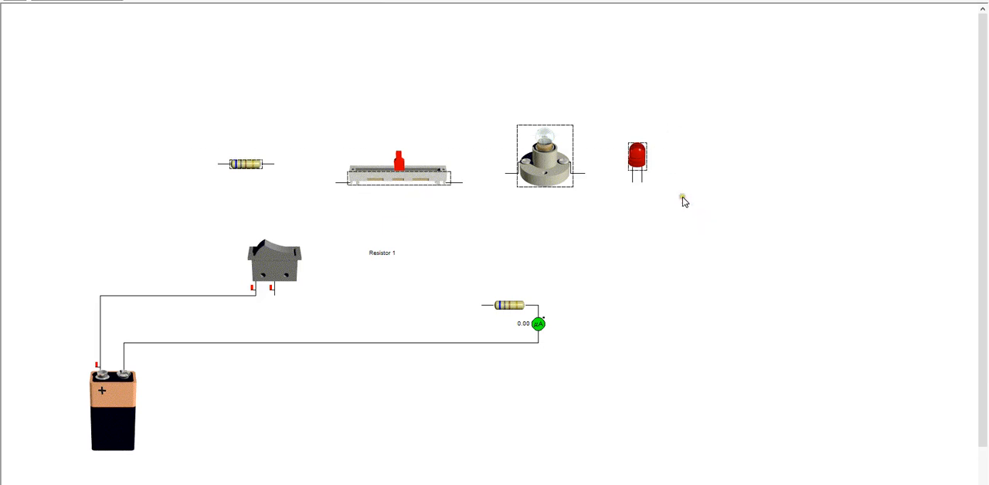
{"action": "key", "text": "Delete"}
{"action": "left_click_drag", "start_coordinate": [510, 310], "coordinate": [566, 205]}
{"action": "mouse_move", "coordinate": [536, 166]}
{"action": "left_mouse_down"}
{"action": "mouse_move", "coordinate": [605, 173]}
{"action": "mouse_move", "coordinate": [631, 217]}
{"action": "left_mouse_up"}
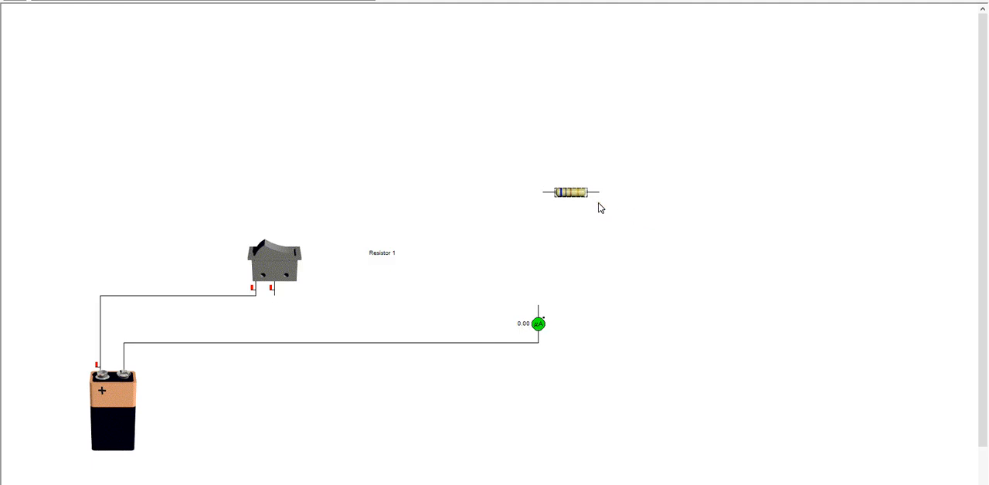
{"action": "key", "text": "Delete"}
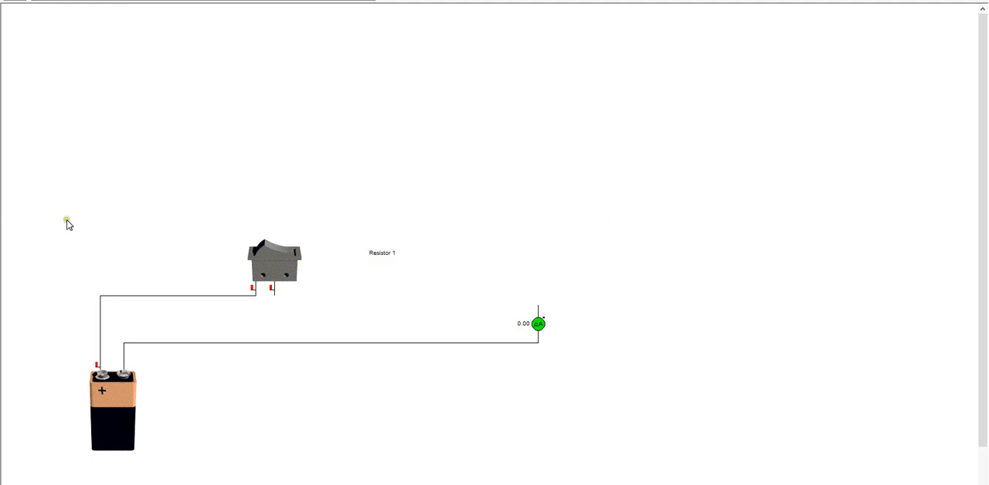
{"action": "left_click_drag", "start_coordinate": [67, 219], "coordinate": [611, 361]}
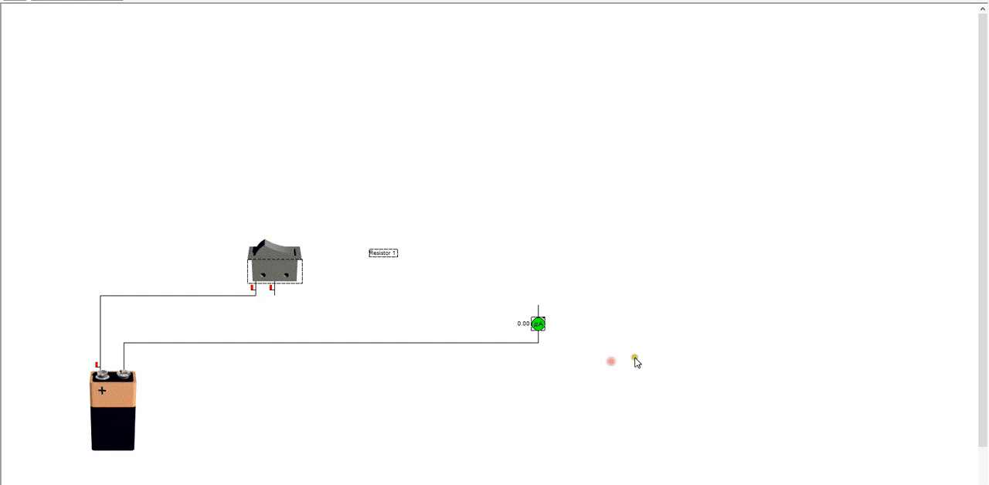
{"action": "key", "text": "Delete"}
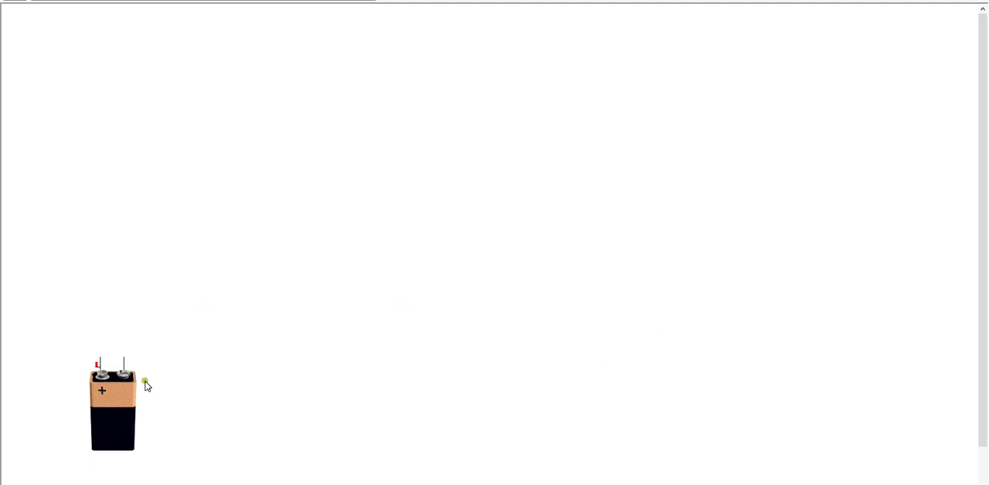
Move the battery up, place a fuse above and beside it, and wire the positive terminal to the fuse
{"action": "left_click_drag", "start_coordinate": [127, 403], "coordinate": [170, 269]}
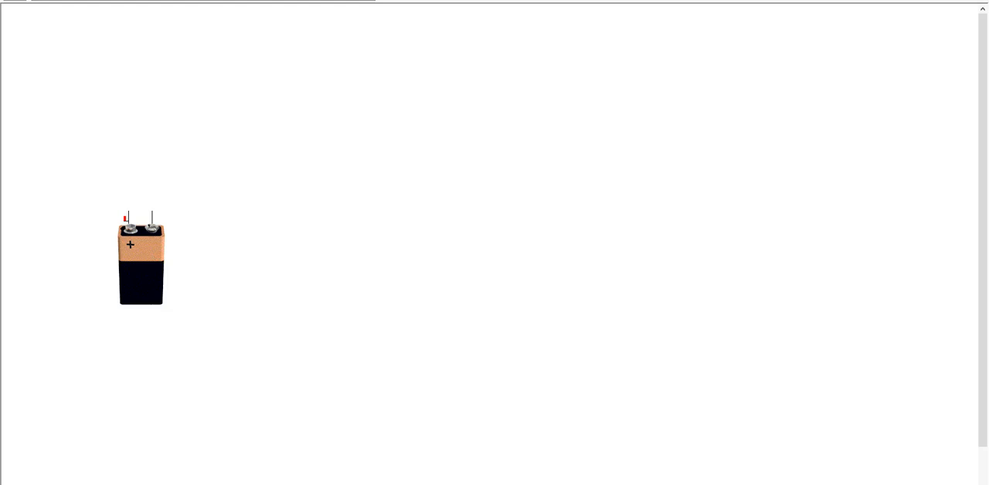
{"action": "left_click_drag", "start_coordinate": [112, 3], "coordinate": [288, 172]}
{"action": "mouse_move", "coordinate": [129, 217]}
{"action": "left_mouse_down"}
{"action": "mouse_move", "coordinate": [128, 167]}
{"action": "mouse_move", "coordinate": [276, 159]}
{"action": "left_mouse_up"}
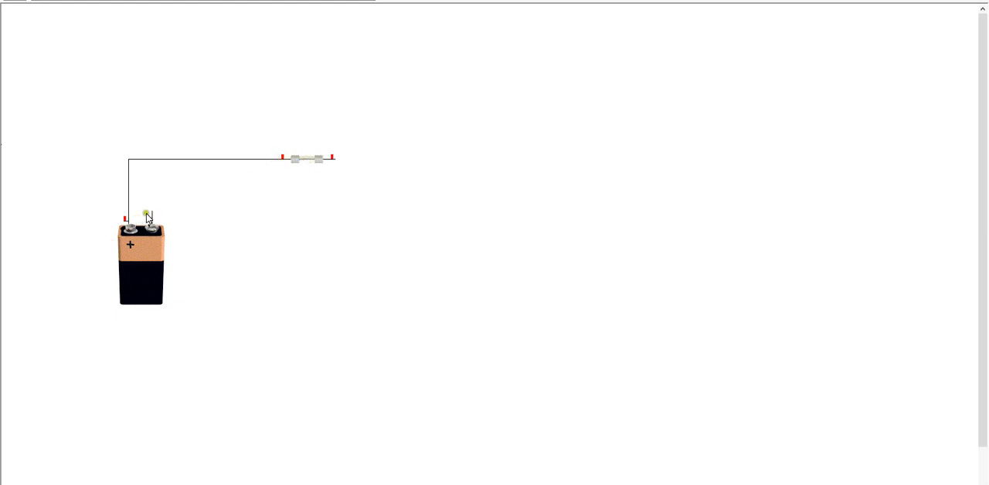
Place a rocker switch below the fuse, wire it between the fuse and the battery's negative terminal, and close it
{"action": "mouse_move", "coordinate": [152, 211]}
{"action": "left_mouse_down"}
{"action": "mouse_move", "coordinate": [428, 210]}
{"action": "mouse_move", "coordinate": [324, 212]}
{"action": "mouse_move", "coordinate": [336, 164]}
{"action": "mouse_move", "coordinate": [323, 226]}
{"action": "mouse_move", "coordinate": [326, 213]}
{"action": "left_mouse_up"}
{"action": "left_click_drag", "start_coordinate": [147, 9], "coordinate": [313, 226]}
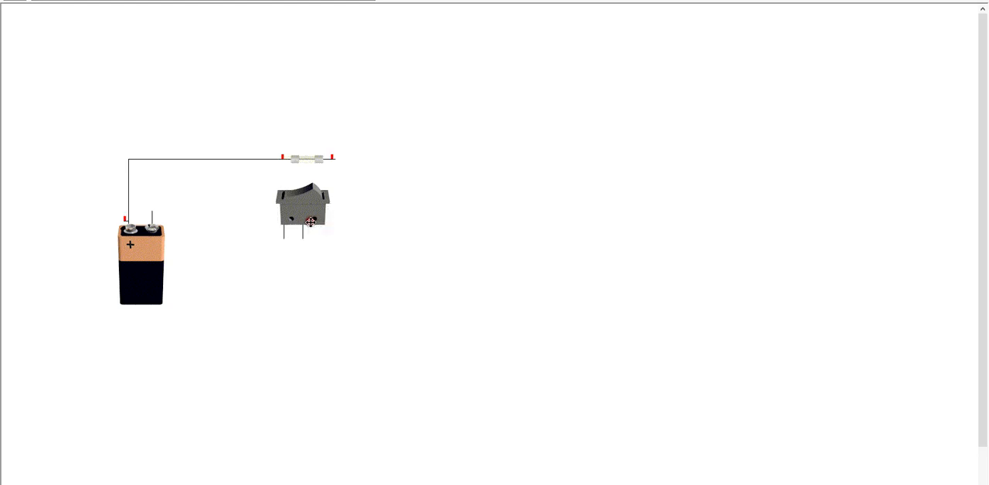
{"action": "mouse_move", "coordinate": [154, 211]}
{"action": "left_mouse_down"}
{"action": "mouse_move", "coordinate": [214, 209]}
{"action": "mouse_move", "coordinate": [249, 216]}
{"action": "mouse_move", "coordinate": [252, 234]}
{"action": "mouse_move", "coordinate": [272, 241]}
{"action": "mouse_move", "coordinate": [254, 237]}
{"action": "mouse_move", "coordinate": [329, 241]}
{"action": "mouse_move", "coordinate": [343, 163]}
{"action": "mouse_move", "coordinate": [344, 229]}
{"action": "mouse_move", "coordinate": [350, 212]}
{"action": "mouse_move", "coordinate": [347, 229]}
{"action": "mouse_move", "coordinate": [336, 159]}
{"action": "left_mouse_up"}
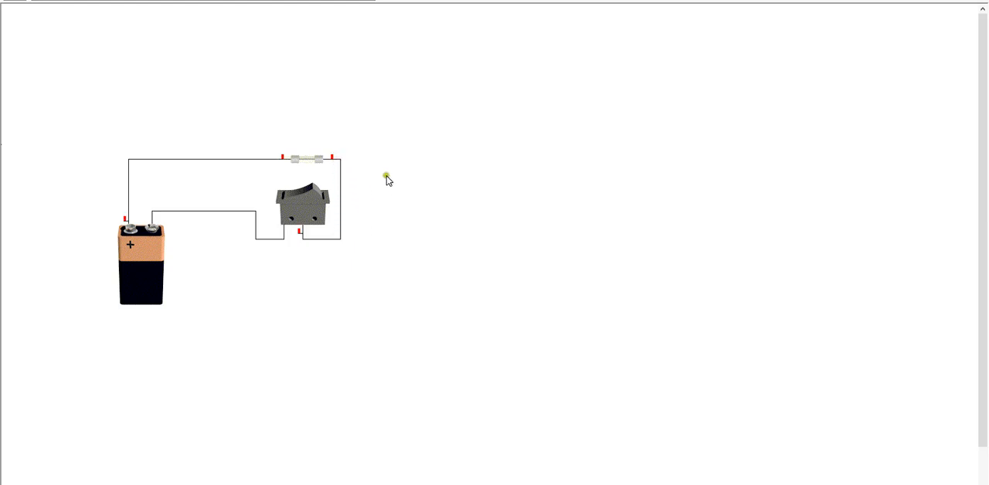
{"action": "left_click", "coordinate": [314, 194]}
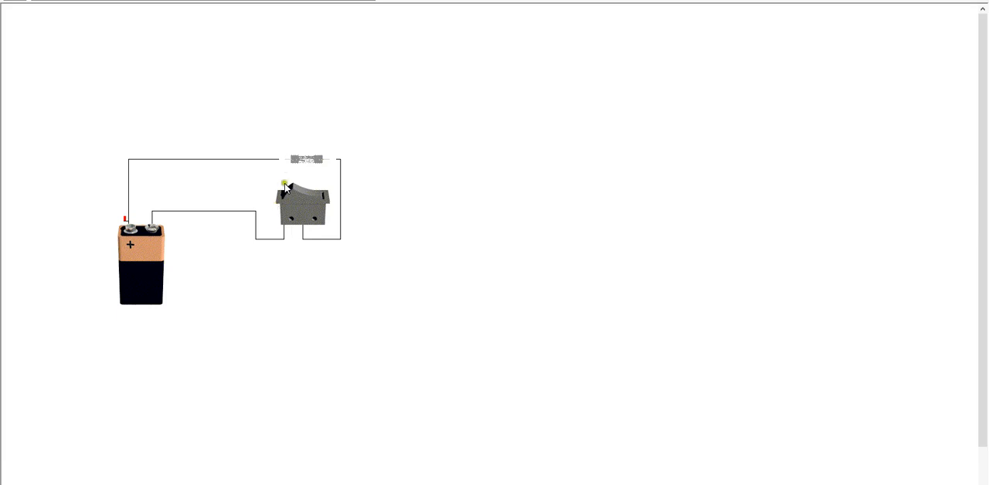
Pull the blown fuse out of the circuit and replace the destroyed component
{"action": "left_click_drag", "start_coordinate": [307, 160], "coordinate": [352, 119]}
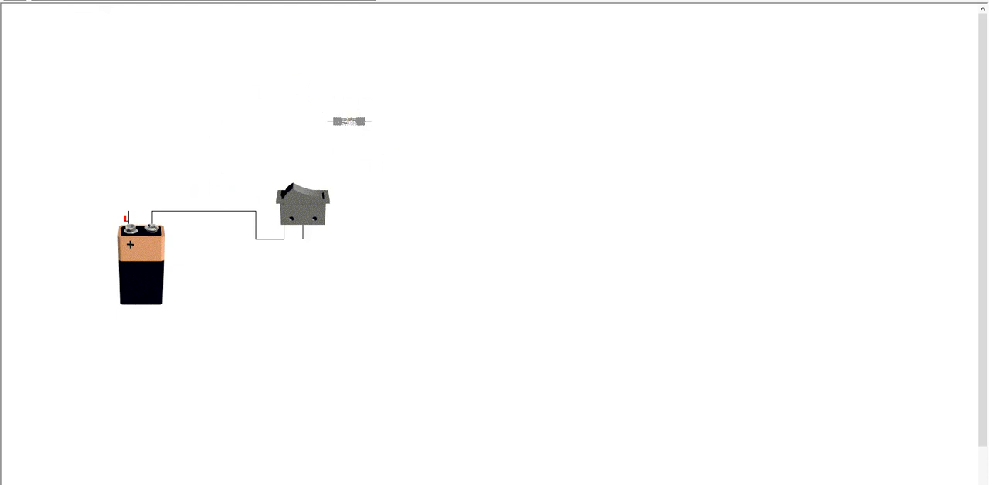
{"action": "left_click_drag", "start_coordinate": [309, 102], "coordinate": [394, 136]}
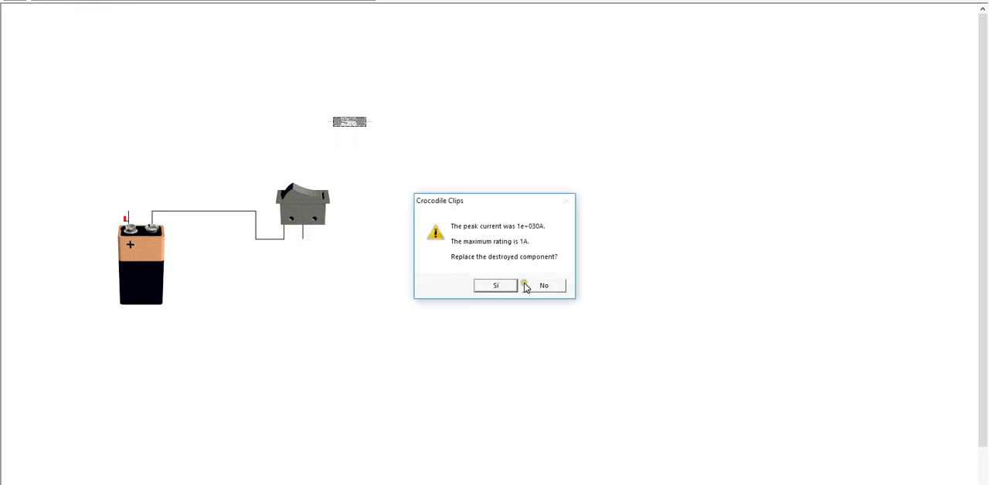
{"action": "left_click", "coordinate": [495, 285]}
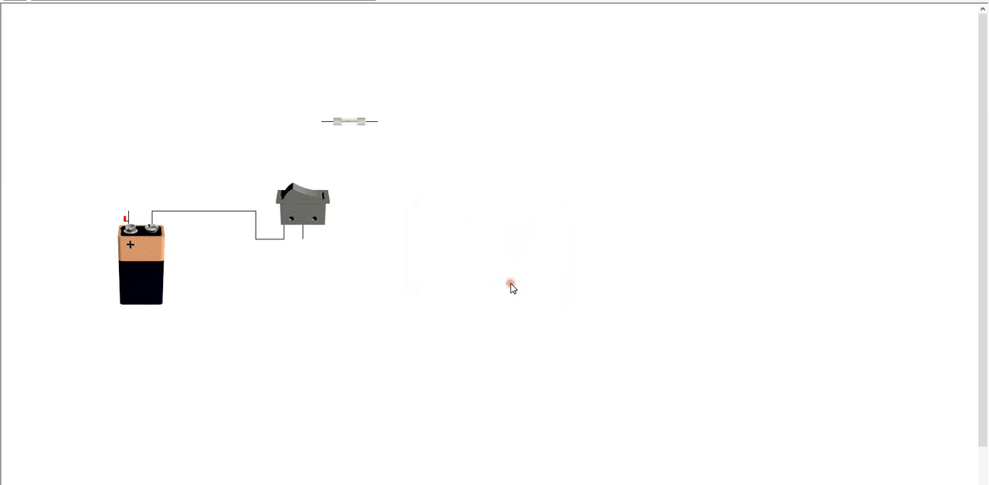
Move the fuse above the battery and wire it between the switch and the battery's positive terminal
{"action": "left_click_drag", "start_coordinate": [354, 128], "coordinate": [219, 156]}
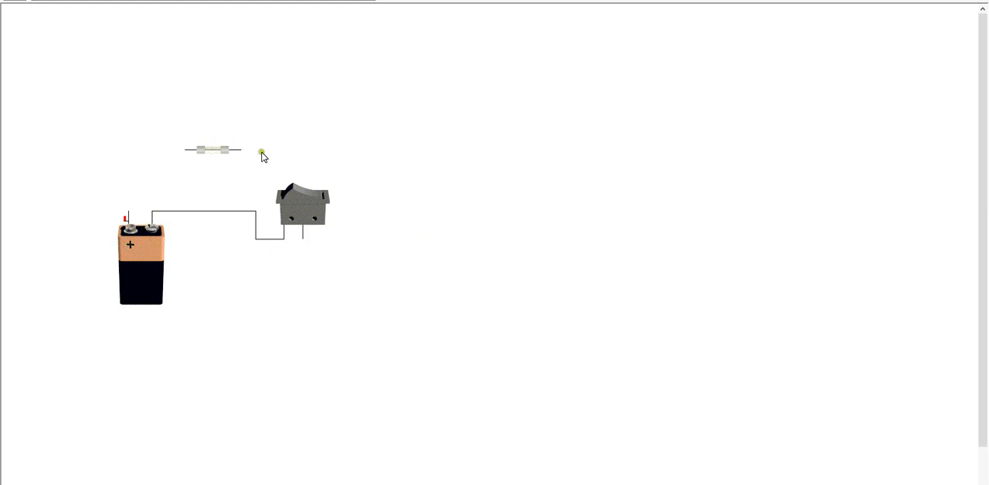
{"action": "left_click_drag", "start_coordinate": [243, 151], "coordinate": [305, 234]}
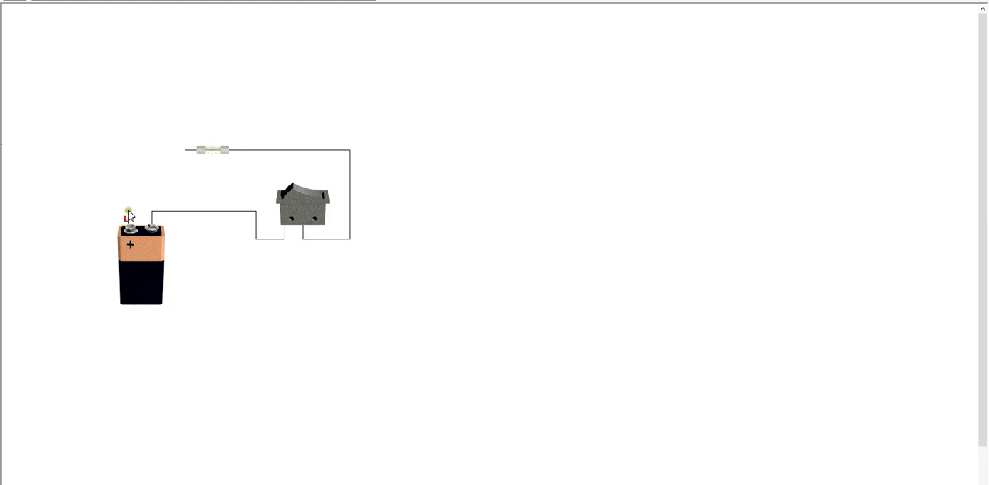
{"action": "left_click_drag", "start_coordinate": [129, 216], "coordinate": [190, 142]}
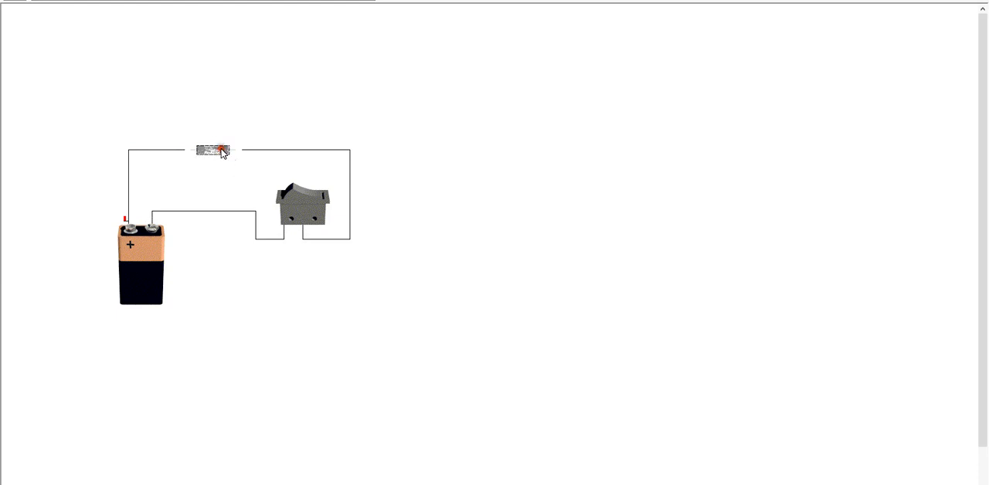
Detach the blown fuse from its wires and place a slider variable resistor above it
{"action": "left_click_drag", "start_coordinate": [223, 149], "coordinate": [226, 119]}
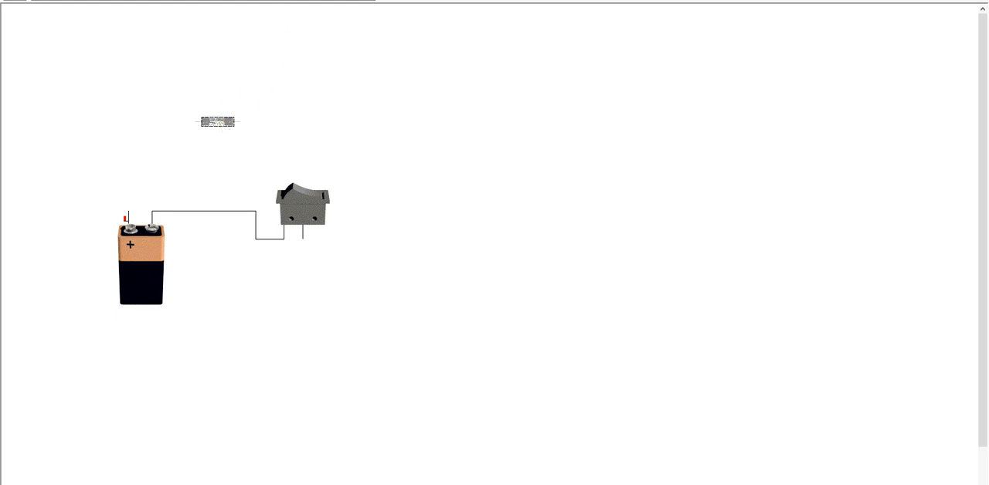
{"action": "left_click_drag", "start_coordinate": [217, 126], "coordinate": [217, 164]}
{"action": "left_click", "coordinate": [214, 65]}
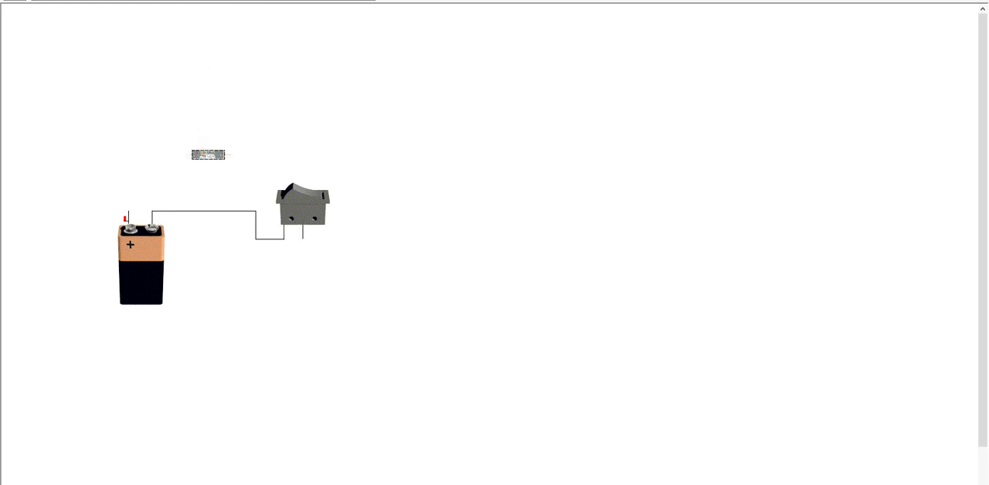
{"action": "left_click", "coordinate": [127, 130]}
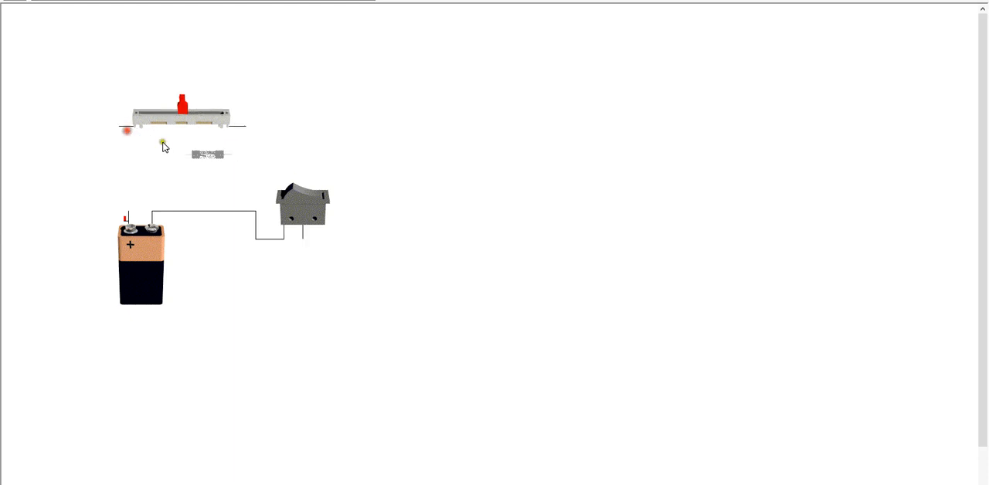
Detach the rocker switch from the battery, move it up, and place the slider variable resistor to its right
{"action": "left_click_drag", "start_coordinate": [297, 215], "coordinate": [368, 186]}
{"action": "left_click_drag", "start_coordinate": [219, 122], "coordinate": [485, 164]}
{"action": "left_click", "coordinate": [377, 181]}
{"action": "left_click_drag", "start_coordinate": [377, 179], "coordinate": [363, 127]}
Replace the blown fuse and move it to the empty area below the slider variable resistor
{"action": "left_click", "coordinate": [205, 155]}
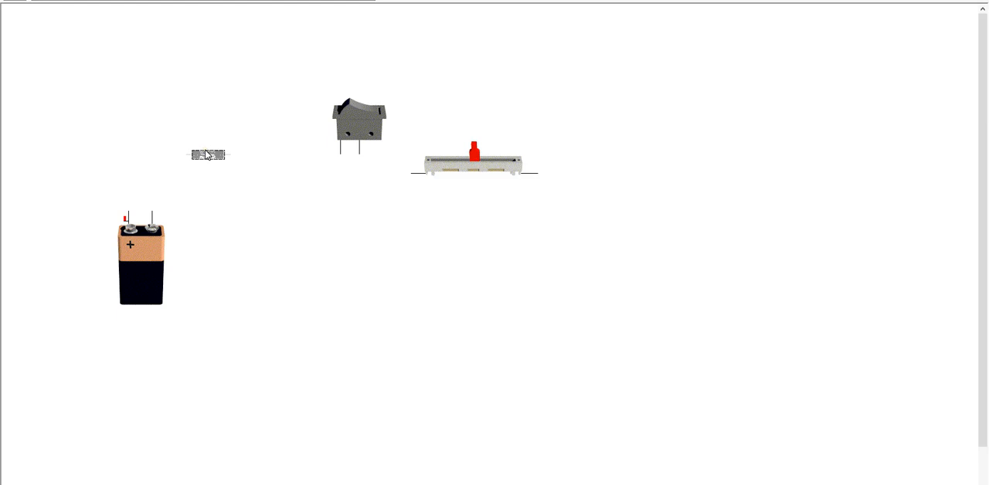
{"action": "left_click", "coordinate": [499, 281]}
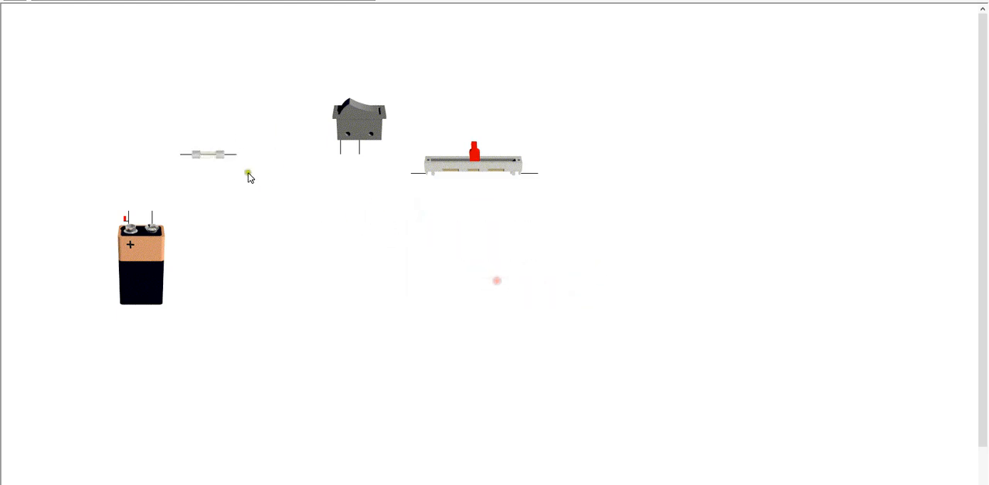
{"action": "left_click_drag", "start_coordinate": [210, 155], "coordinate": [580, 341]}
Move the switch above the battery, wire it to the positive terminal, and bring the slider variable resistor beside it
{"action": "left_click_drag", "start_coordinate": [358, 135], "coordinate": [152, 132]}
{"action": "left_click_drag", "start_coordinate": [128, 211], "coordinate": [282, 143]}
{"action": "left_click_drag", "start_coordinate": [474, 170], "coordinate": [313, 152]}
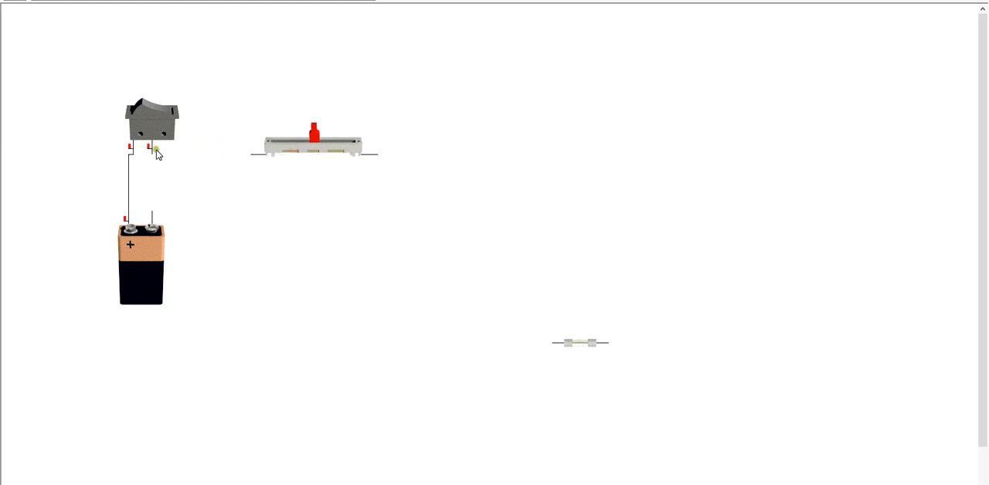
Complete the series circuit from the switch through the slider resistor and fuse to the battery's negative terminal
{"action": "left_click_drag", "start_coordinate": [154, 156], "coordinate": [272, 161]}
{"action": "left_click_drag", "start_coordinate": [572, 344], "coordinate": [397, 157]}
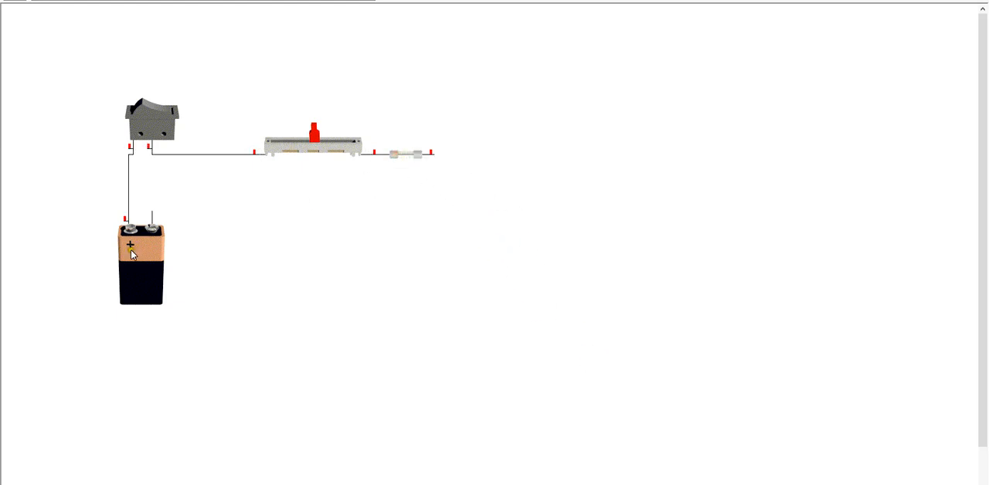
{"action": "left_click_drag", "start_coordinate": [153, 217], "coordinate": [456, 160]}
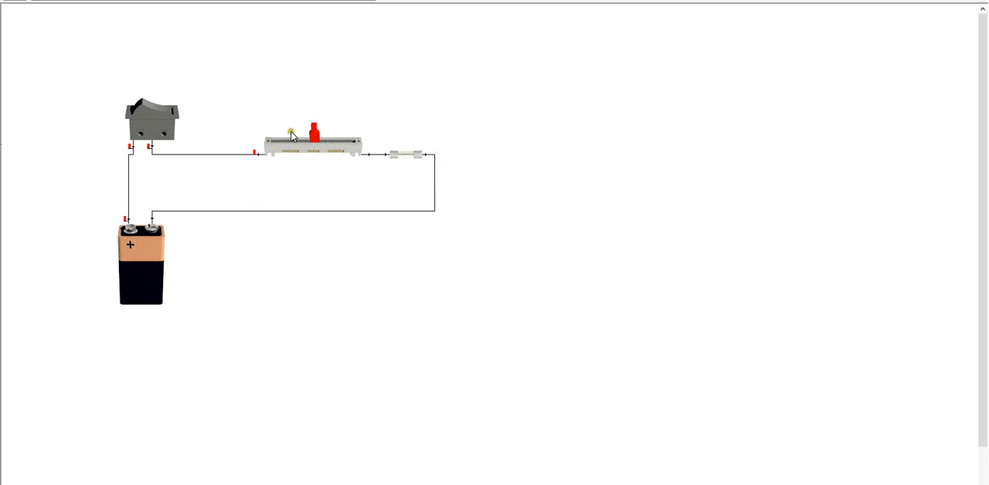
Test the fuse by toggling the switch with the resistor's slider near its right end and near its left end
{"action": "left_click_drag", "start_coordinate": [316, 138], "coordinate": [351, 136]}
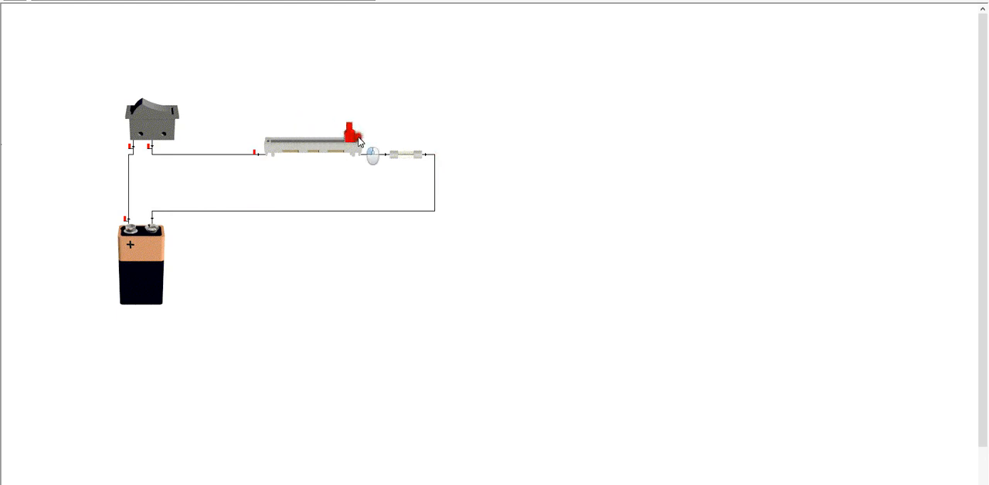
{"action": "left_click", "coordinate": [140, 106]}
{"action": "left_click_drag", "start_coordinate": [354, 140], "coordinate": [284, 137]}
{"action": "left_click", "coordinate": [170, 110]}
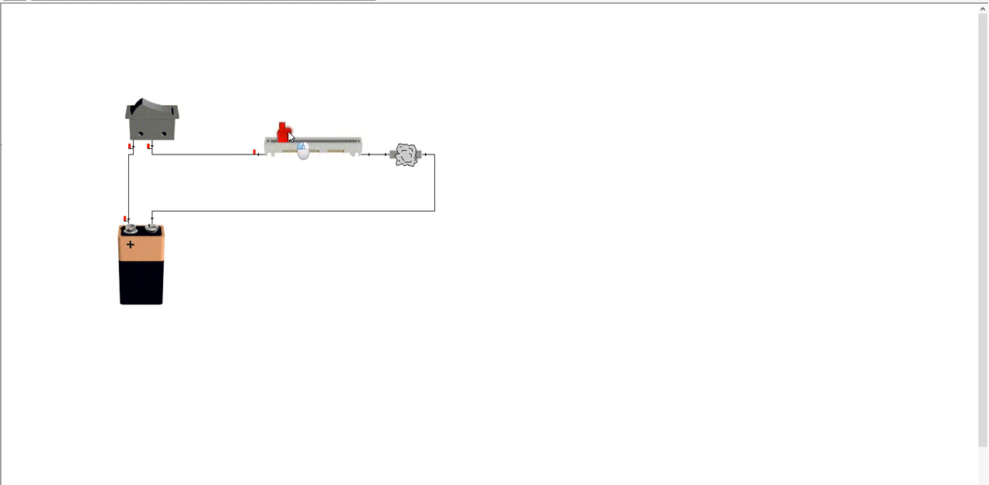
Decline replacing the blown fuse and delete the destroyed component
{"action": "left_click", "coordinate": [399, 155]}
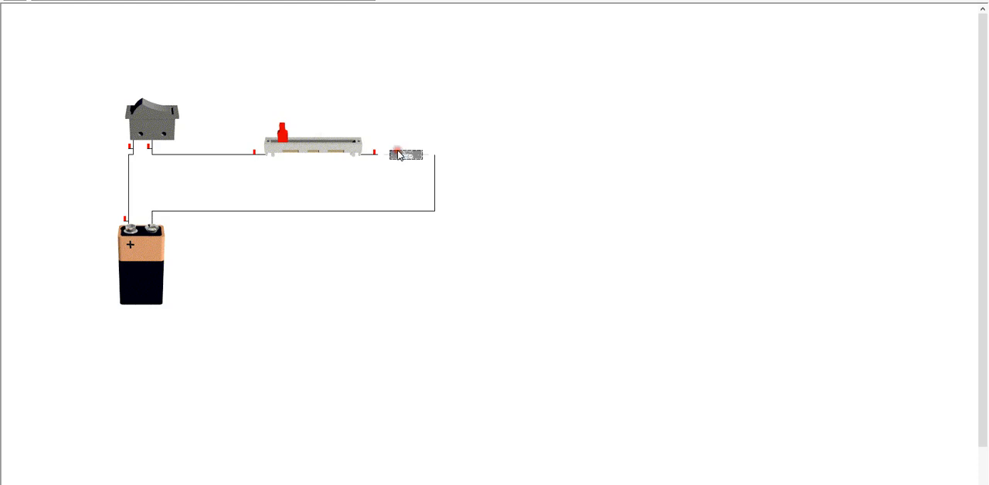
{"action": "left_click", "coordinate": [532, 288]}
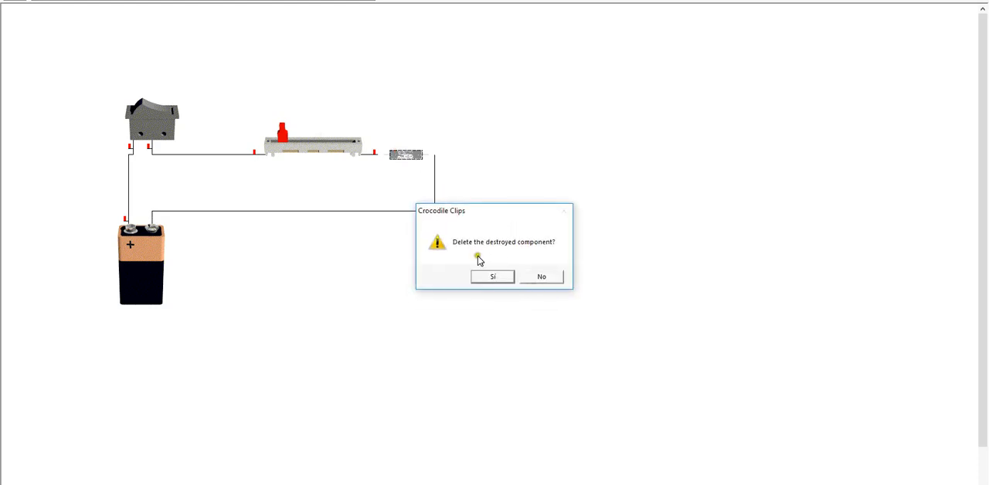
{"action": "left_click", "coordinate": [492, 277]}
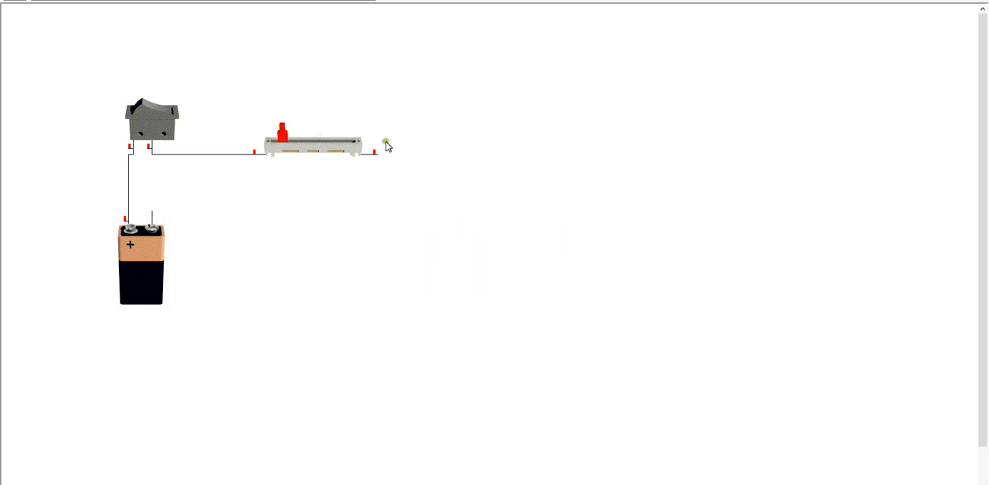
Connect a new fuse and a lamp in series after the slider resistor, and wire the lamp to the battery's negative terminal
{"action": "left_click_drag", "start_coordinate": [111, 1], "coordinate": [388, 165]}
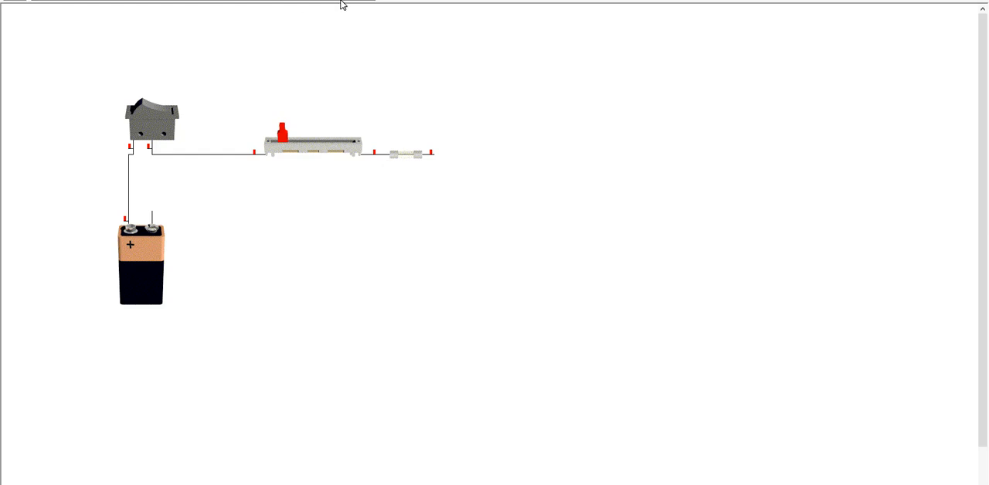
{"action": "left_click_drag", "start_coordinate": [278, 1], "coordinate": [441, 168]}
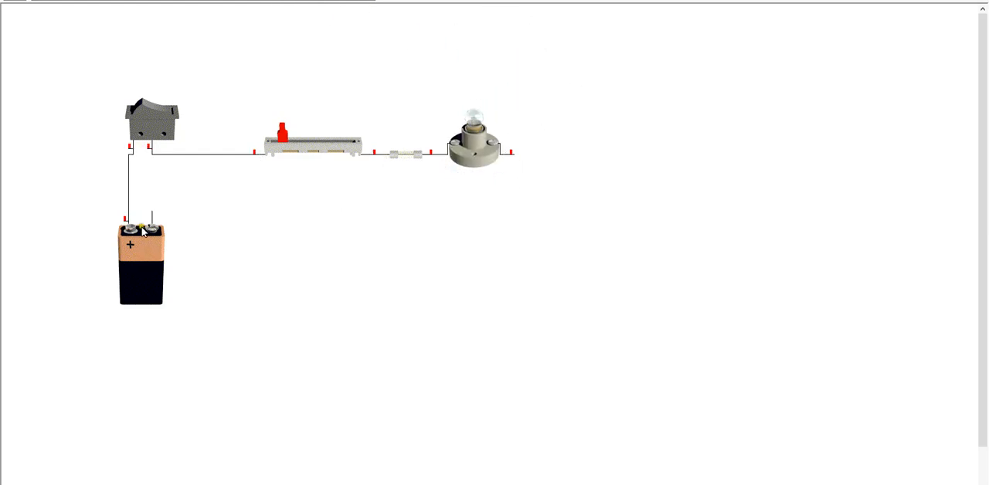
{"action": "left_click_drag", "start_coordinate": [152, 217], "coordinate": [522, 147]}
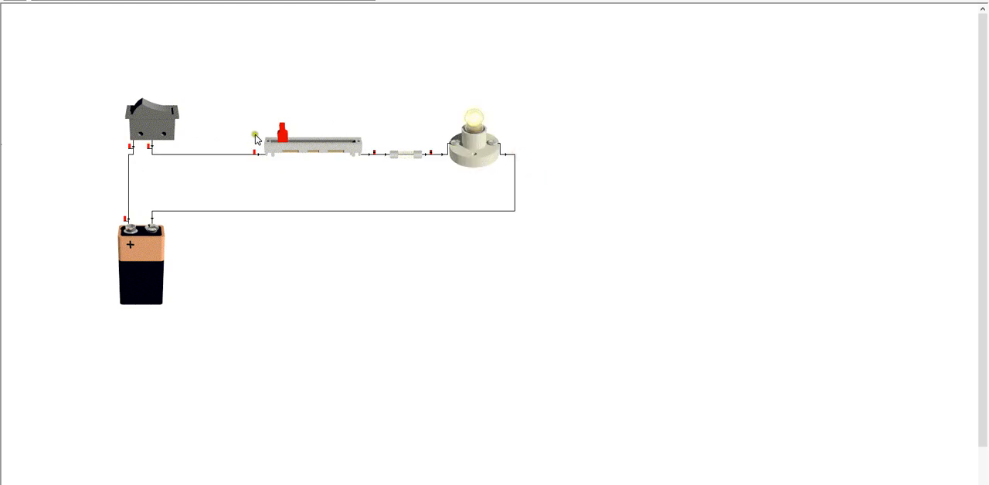
Toggle the switch, keep the resistor's slider near its left end, and check the lamp's current and power
{"action": "left_click", "coordinate": [148, 111]}
{"action": "left_click", "coordinate": [164, 113]}
{"action": "mouse_move", "coordinate": [278, 131]}
{"action": "left_mouse_down"}
{"action": "mouse_move", "coordinate": [342, 132]}
{"action": "mouse_move", "coordinate": [266, 139]}
{"action": "mouse_move", "coordinate": [336, 133]}
{"action": "mouse_move", "coordinate": [280, 133]}
{"action": "left_mouse_up"}
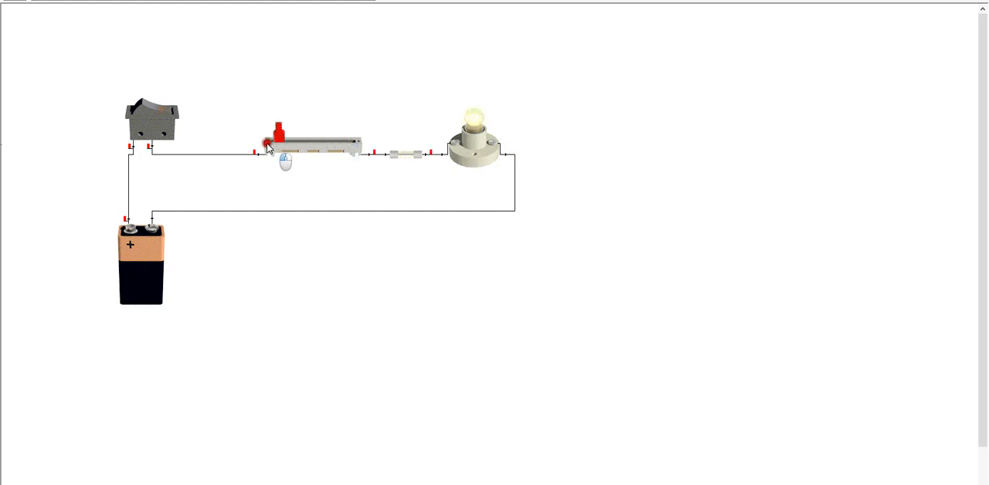
{"action": "mouse_move", "coordinate": [463, 147]}
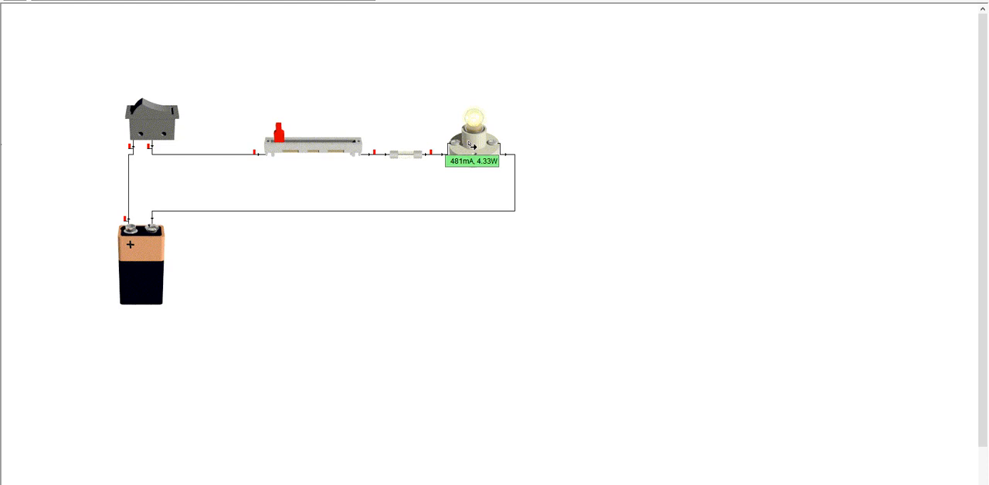
Open the Windows Calculator and divide 9 by 0,481
{"action": "left_click", "coordinate": [254, 452]}
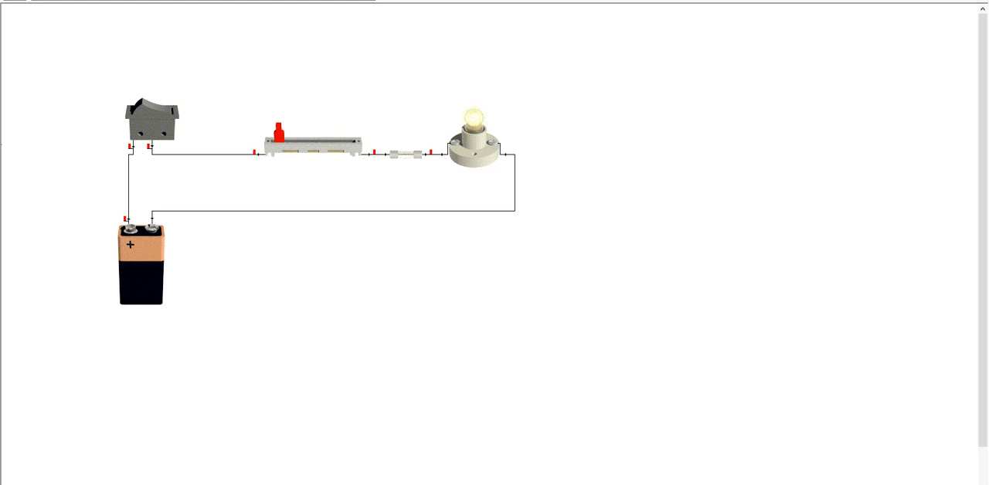
{"action": "left_click", "coordinate": [726, 483]}
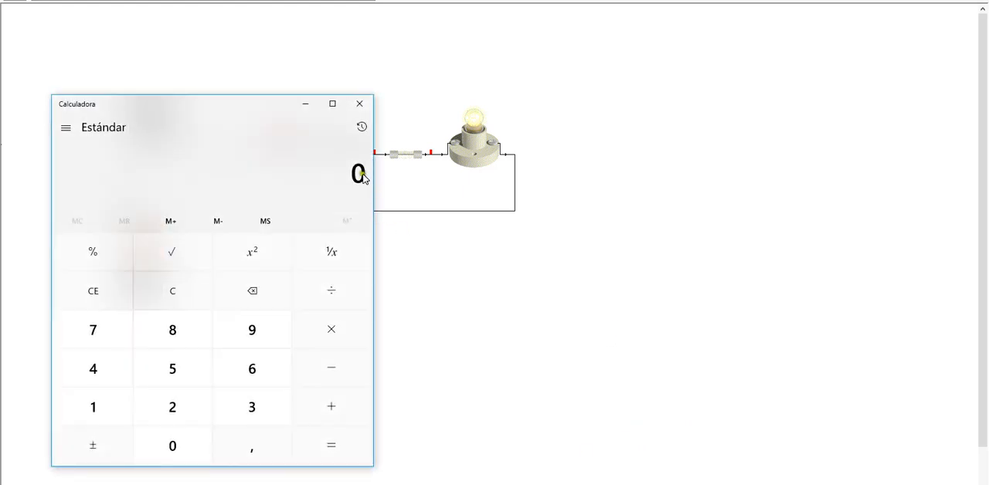
{"action": "left_click", "coordinate": [267, 328]}
{"action": "left_click", "coordinate": [334, 300]}
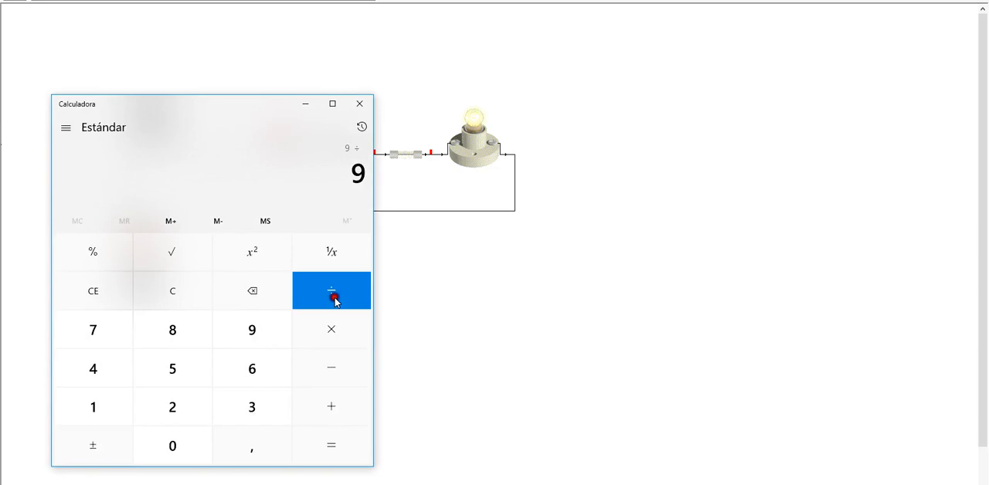
{"action": "left_click", "coordinate": [172, 453]}
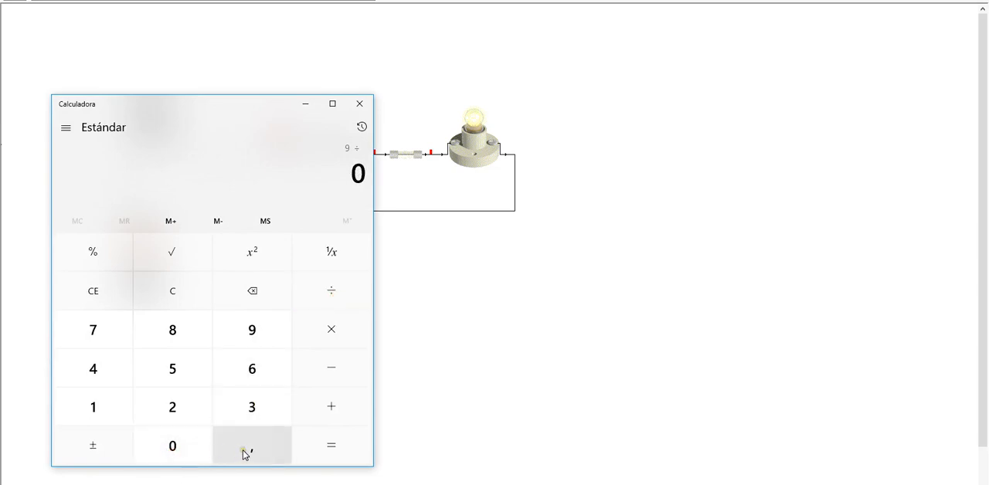
{"action": "left_click", "coordinate": [244, 452]}
{"action": "left_click", "coordinate": [82, 368]}
{"action": "left_click", "coordinate": [170, 332]}
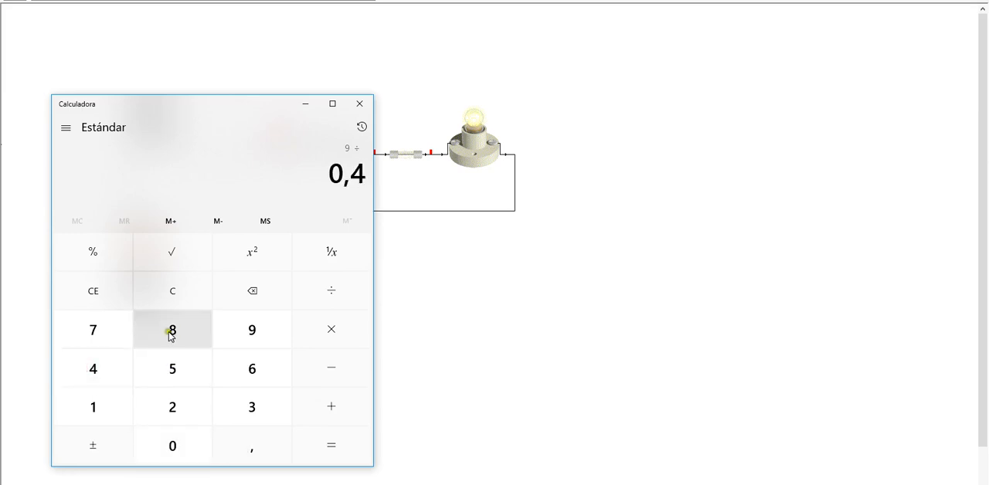
{"action": "left_click", "coordinate": [116, 410]}
{"action": "left_click", "coordinate": [345, 448]}
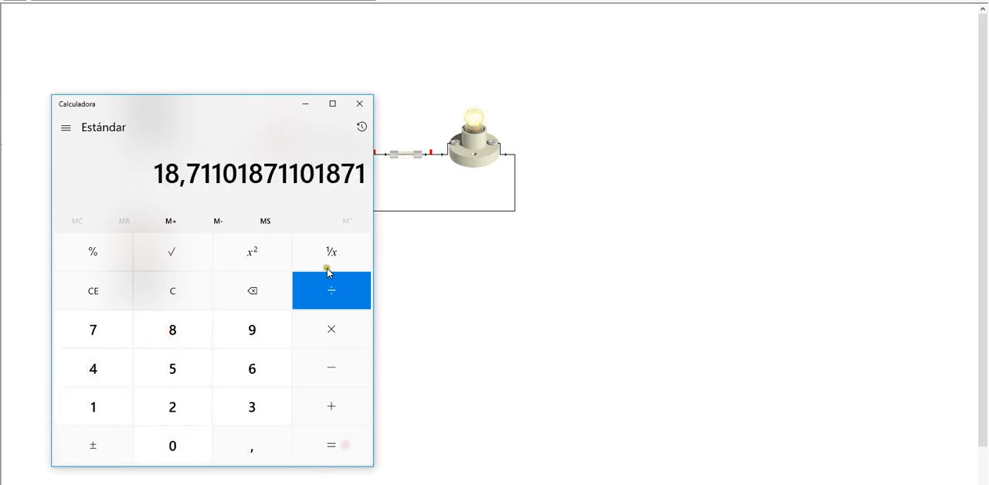
Move the Calculator window to the right of the lamp circuit, and return to Crocodile Clips
{"action": "left_click", "coordinate": [270, 105]}
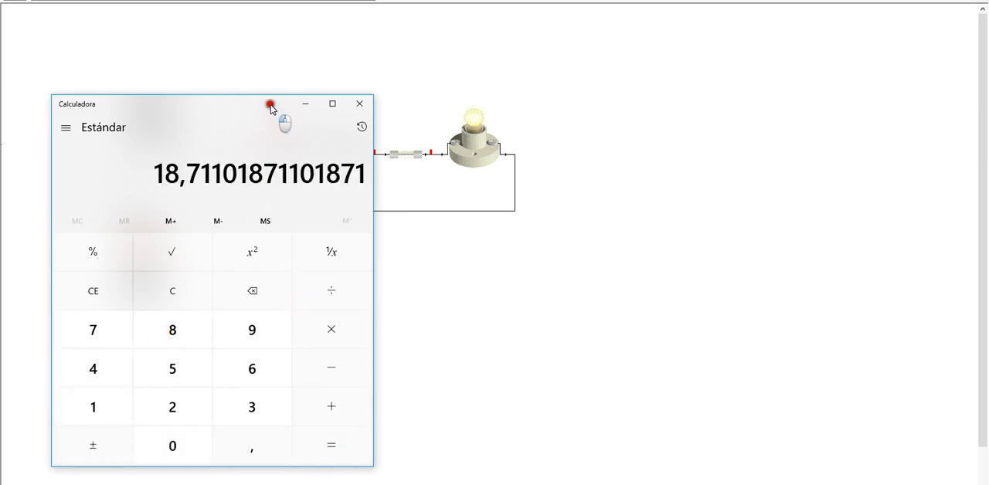
{"action": "left_click_drag", "start_coordinate": [269, 105], "coordinate": [763, 81]}
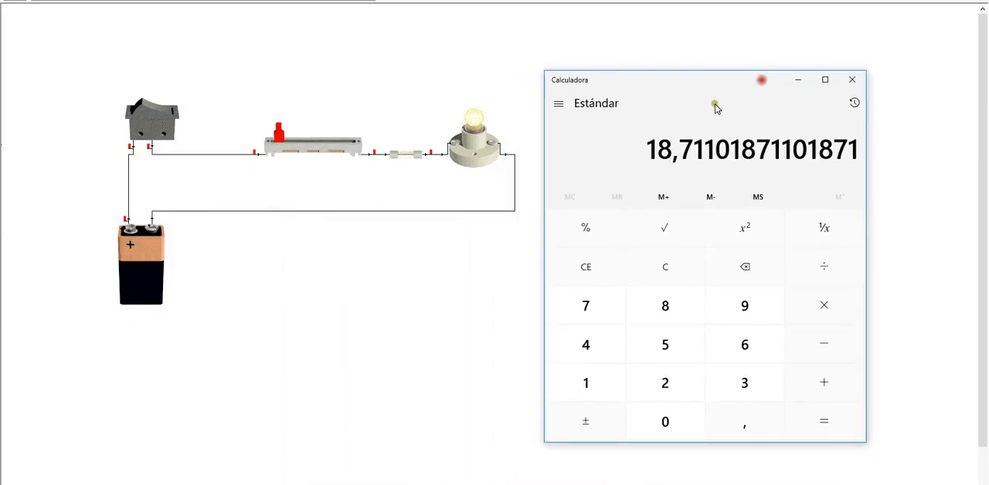
{"action": "left_click", "coordinate": [681, 151]}
{"action": "left_click", "coordinate": [533, 107]}
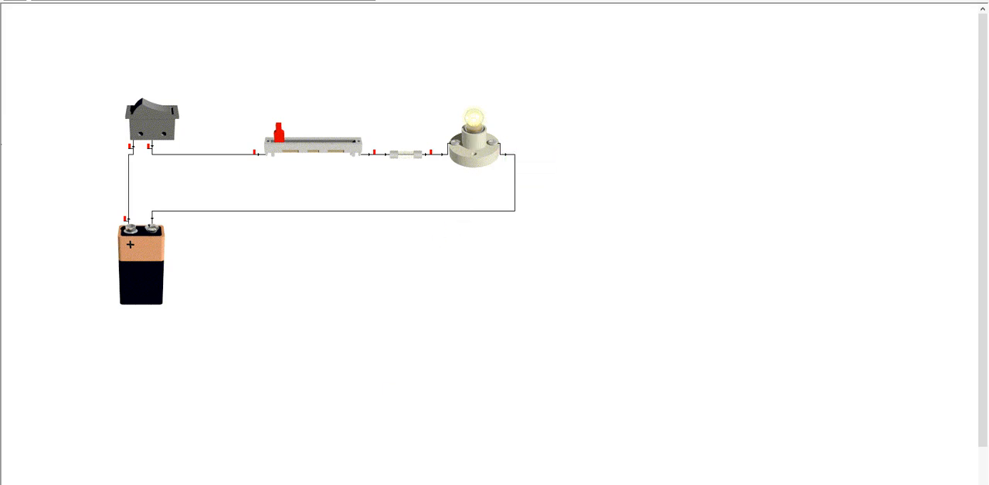
{"action": "key", "text": "alt+Tab"}
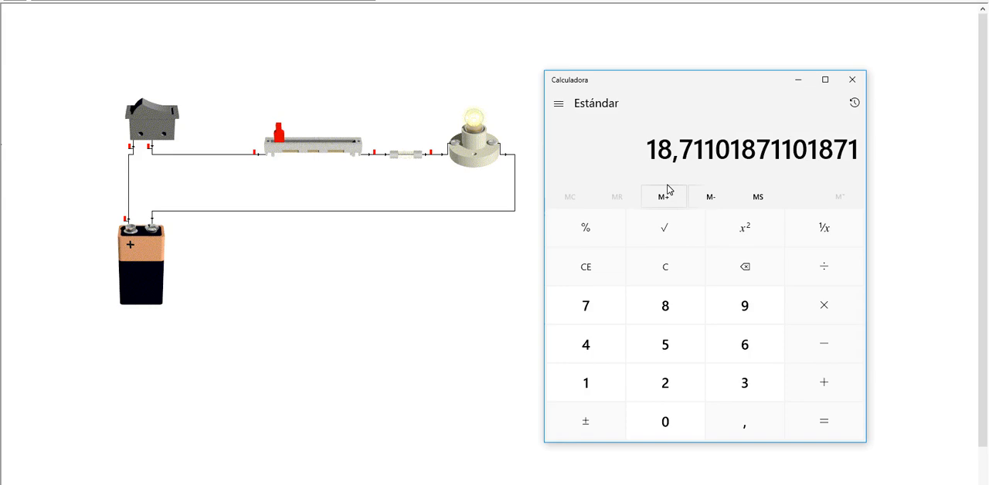
{"action": "left_click", "coordinate": [665, 420]}
{"action": "left_click", "coordinate": [741, 425]}
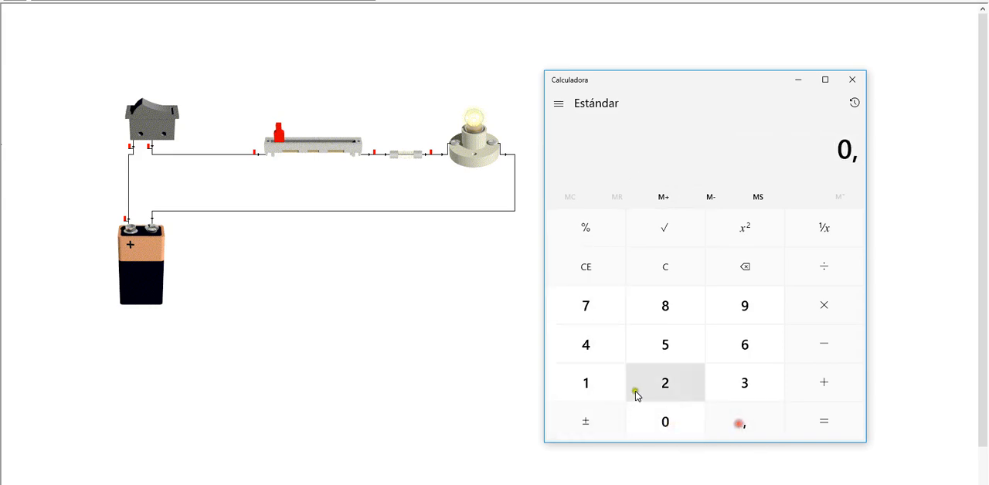
{"action": "left_click", "coordinate": [603, 355]}
{"action": "left_click", "coordinate": [656, 318]}
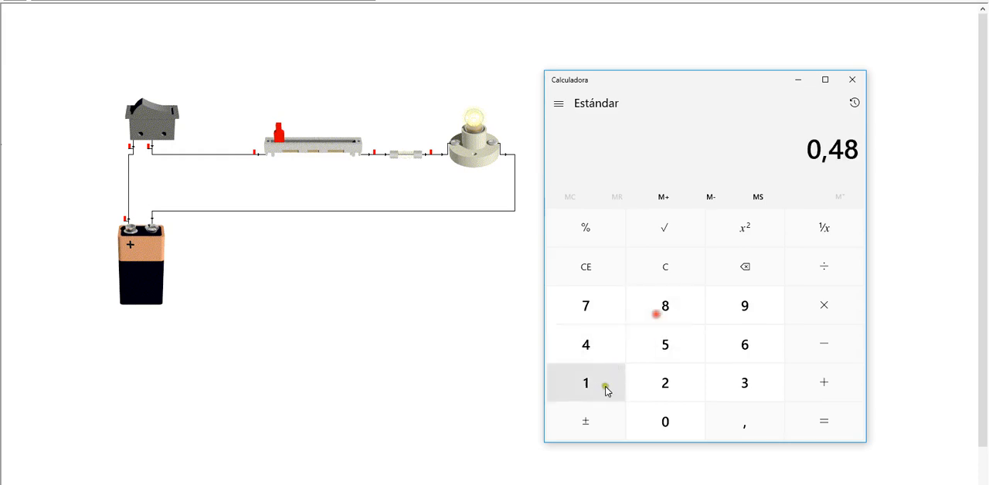
{"action": "left_click", "coordinate": [604, 386]}
{"action": "left_click", "coordinate": [853, 431]}
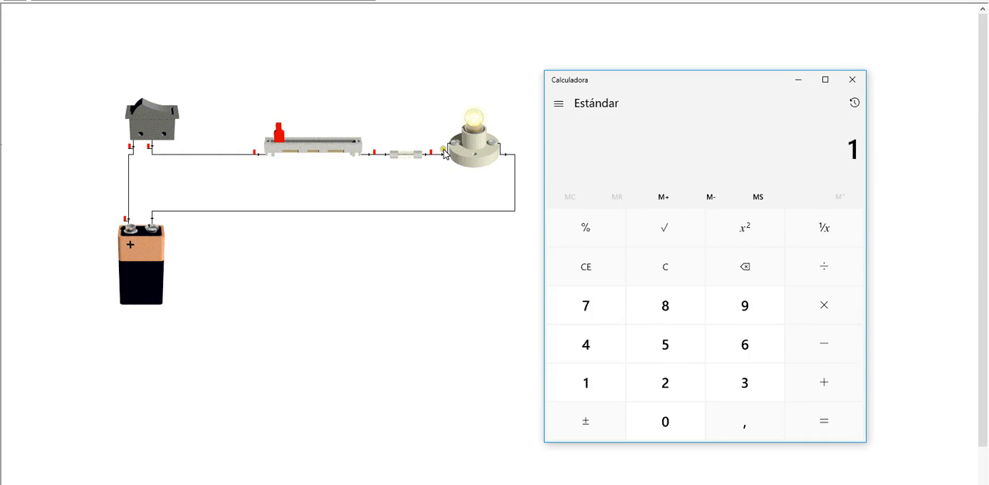
{"action": "left_click", "coordinate": [459, 282]}
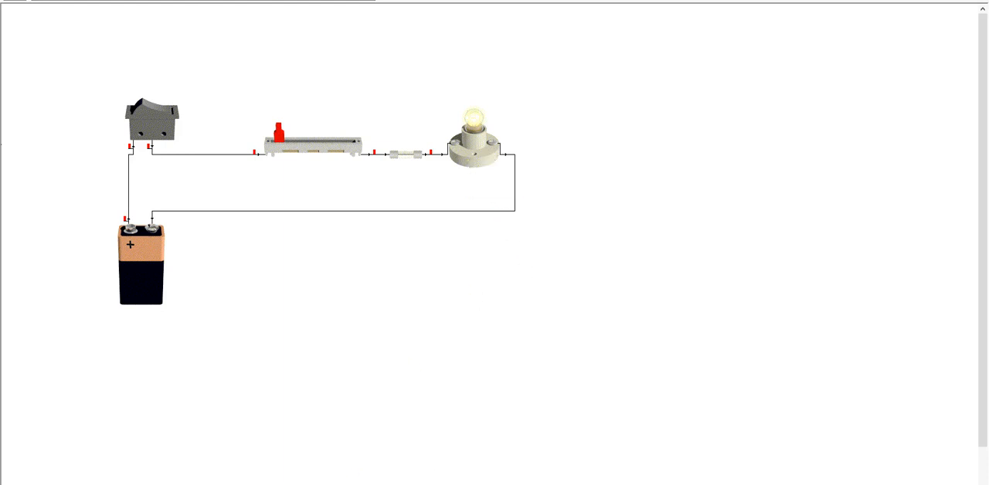
Return to the Calculator and divide 9 by 0,481
{"action": "left_click", "coordinate": [400, 483]}
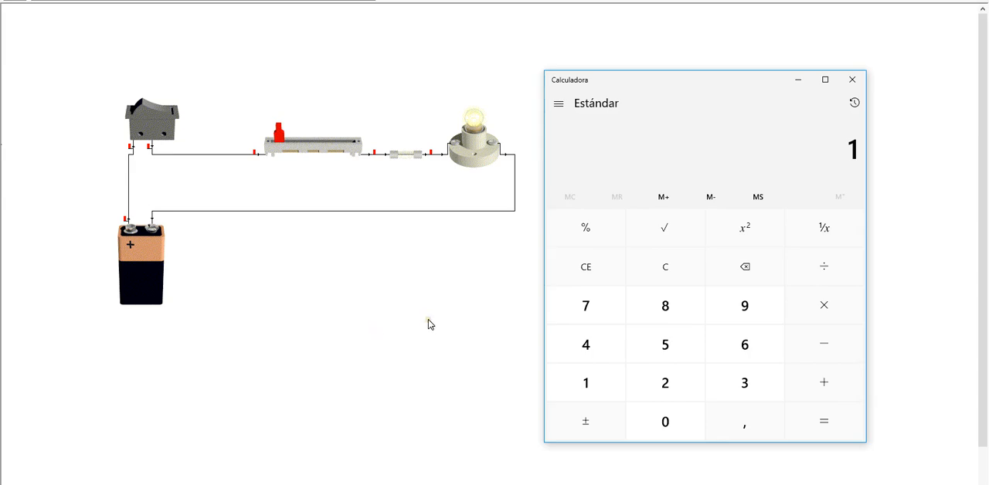
{"action": "left_click", "coordinate": [736, 309]}
{"action": "left_click", "coordinate": [821, 267]}
{"action": "left_click", "coordinate": [671, 427]}
{"action": "left_click", "coordinate": [763, 430]}
{"action": "left_click", "coordinate": [594, 346]}
{"action": "left_click", "coordinate": [655, 314]}
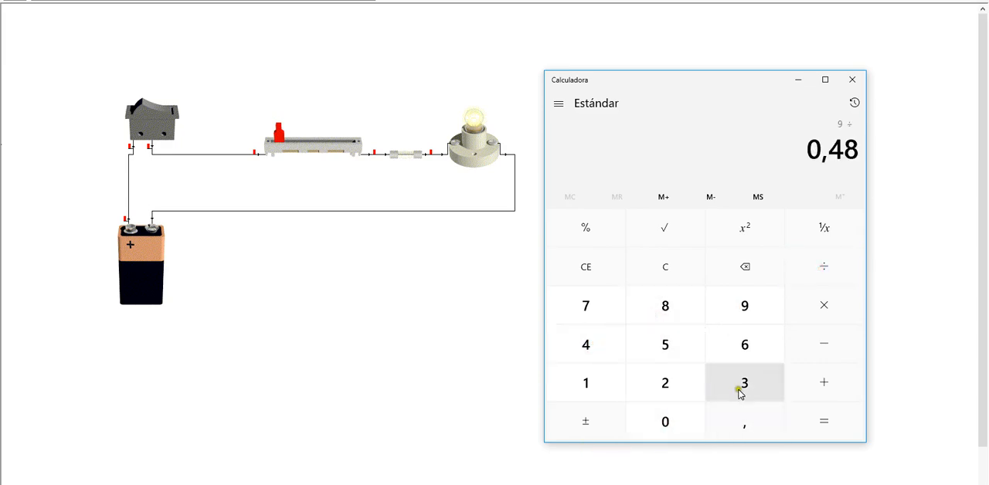
{"action": "left_click", "coordinate": [582, 380]}
{"action": "left_click", "coordinate": [827, 417]}
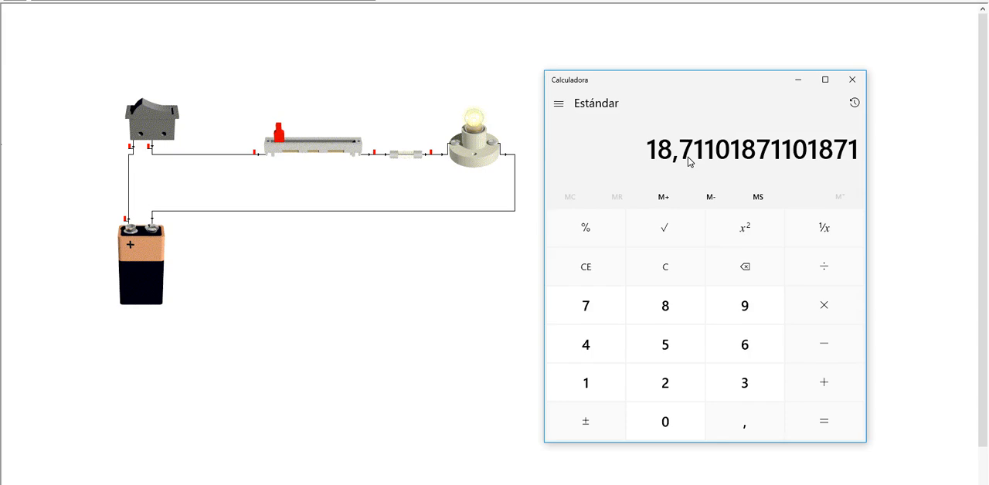
Multiply the division result by 0,481, and close the Calculator
{"action": "left_click", "coordinate": [825, 304]}
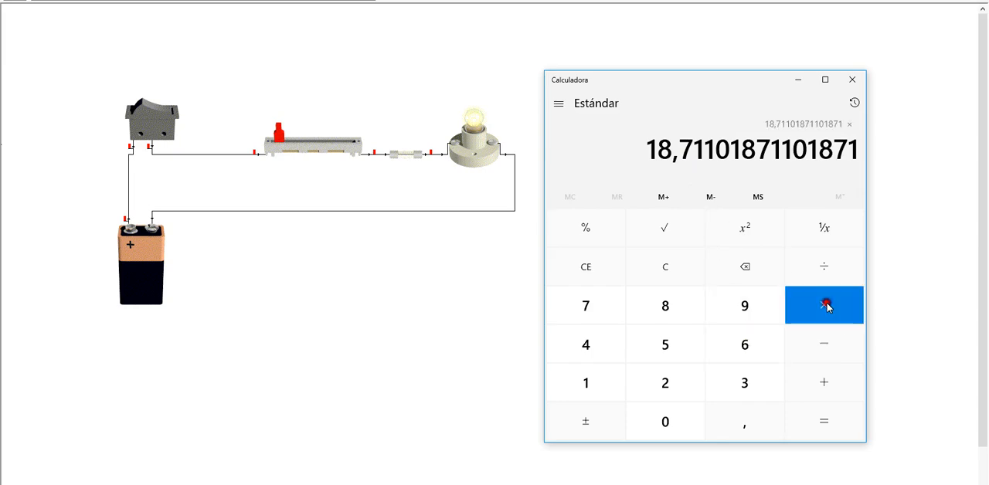
{"action": "left_click", "coordinate": [667, 425]}
{"action": "left_click", "coordinate": [729, 424]}
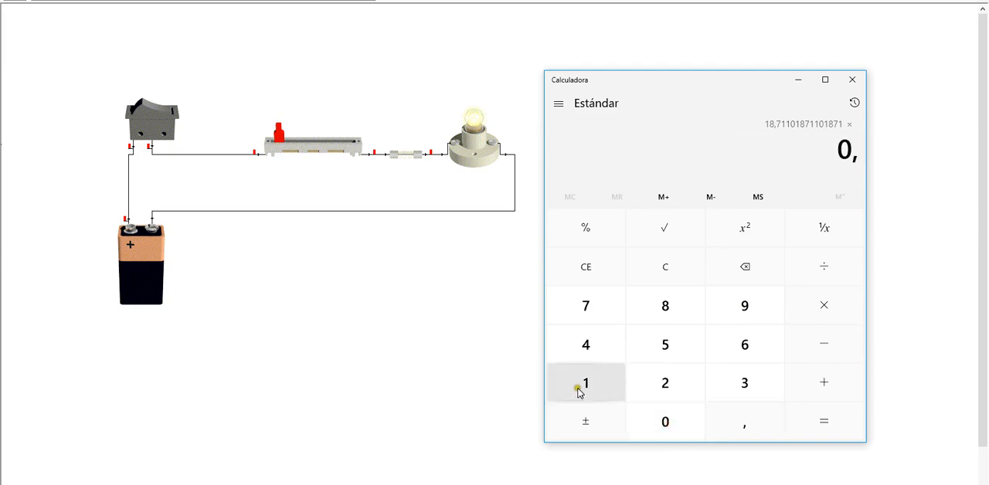
{"action": "left_click", "coordinate": [588, 346]}
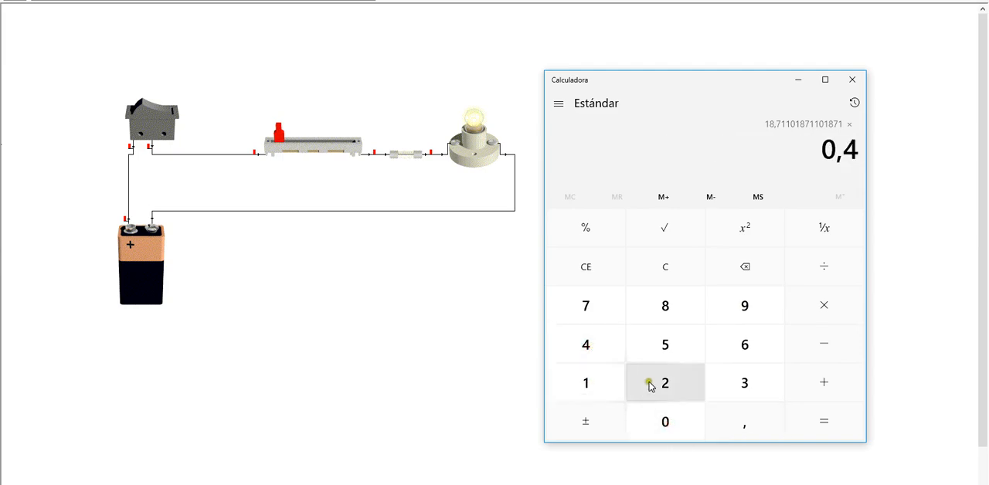
{"action": "left_click", "coordinate": [666, 314]}
{"action": "left_click", "coordinate": [600, 396]}
{"action": "left_click", "coordinate": [817, 432]}
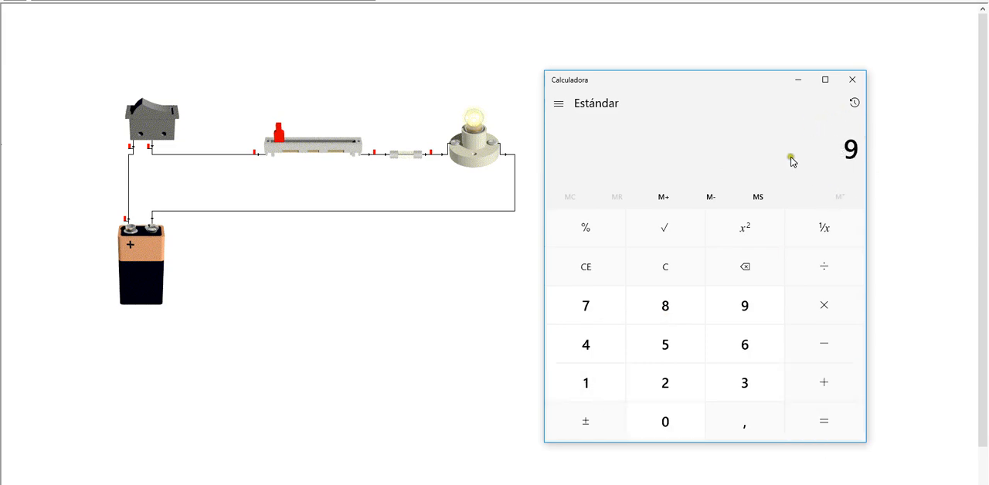
{"action": "left_click", "coordinate": [861, 80]}
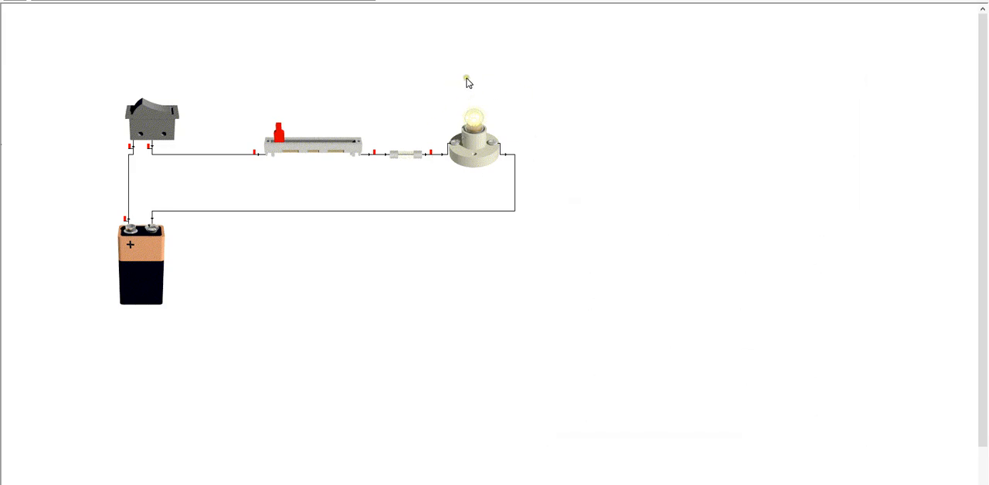
Check the current flowing through the fuse in the lamp circuit
{"action": "left_click", "coordinate": [475, 80]}
{"action": "left_click", "coordinate": [393, 161]}
{"action": "mouse_move", "coordinate": [396, 156]}
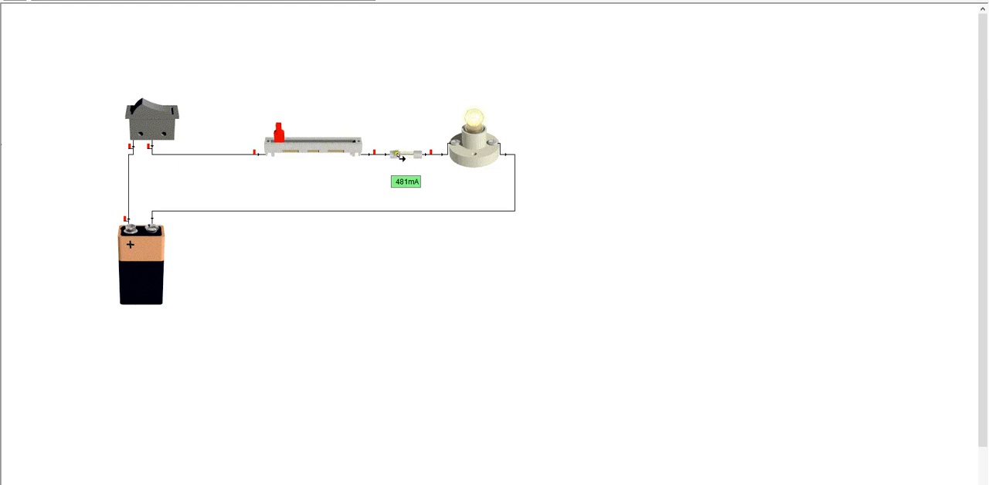
{"action": "left_click", "coordinate": [399, 153]}
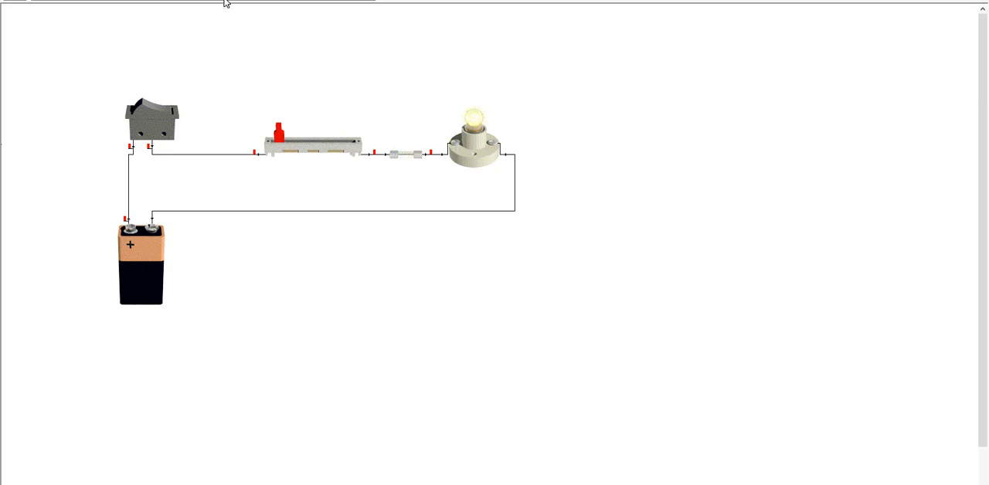
Place a second lamp directly above the existing lamp, and end component placement
{"action": "left_click", "coordinate": [273, 1]}
{"action": "left_click", "coordinate": [482, 78]}
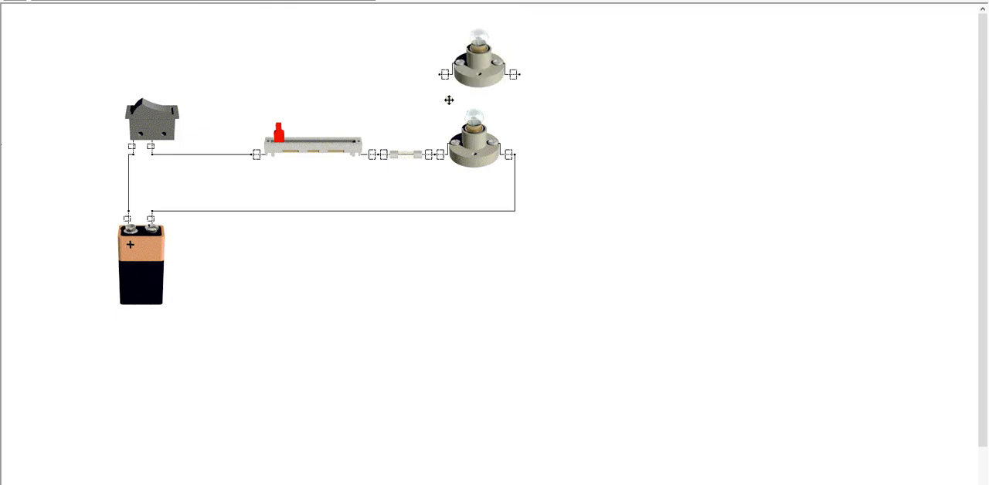
{"action": "right_click", "coordinate": [449, 100]}
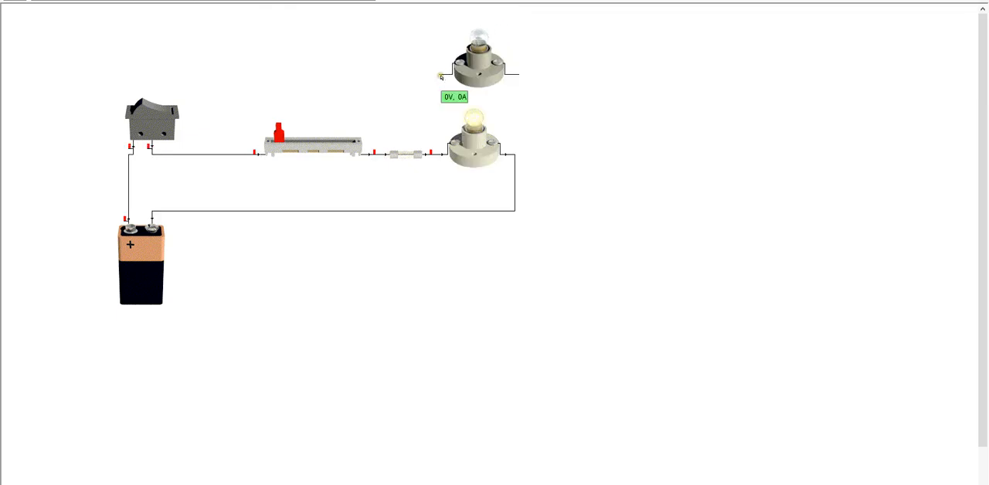
Wire both terminals of the upper lamp to the lower lamp's terminals so that the two are in parallel
{"action": "left_click_drag", "start_coordinate": [441, 77], "coordinate": [439, 154]}
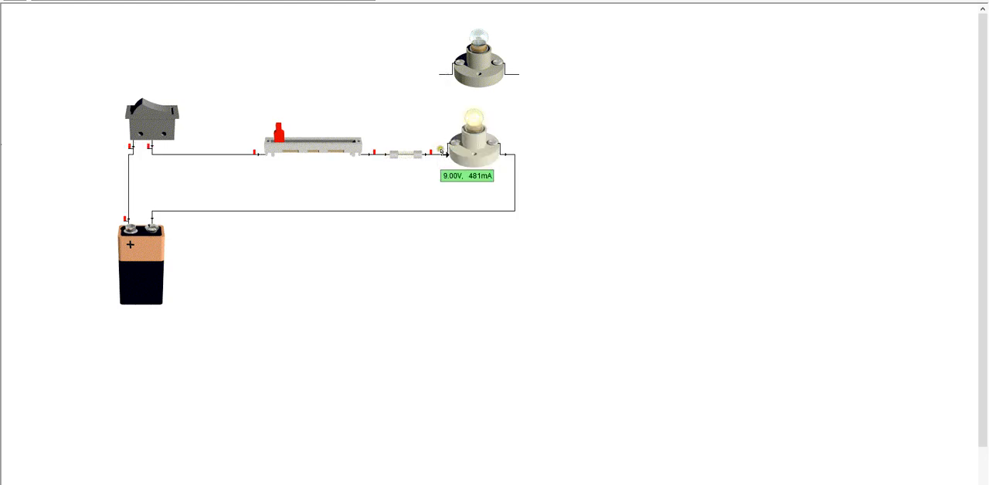
{"action": "left_click", "coordinate": [445, 155]}
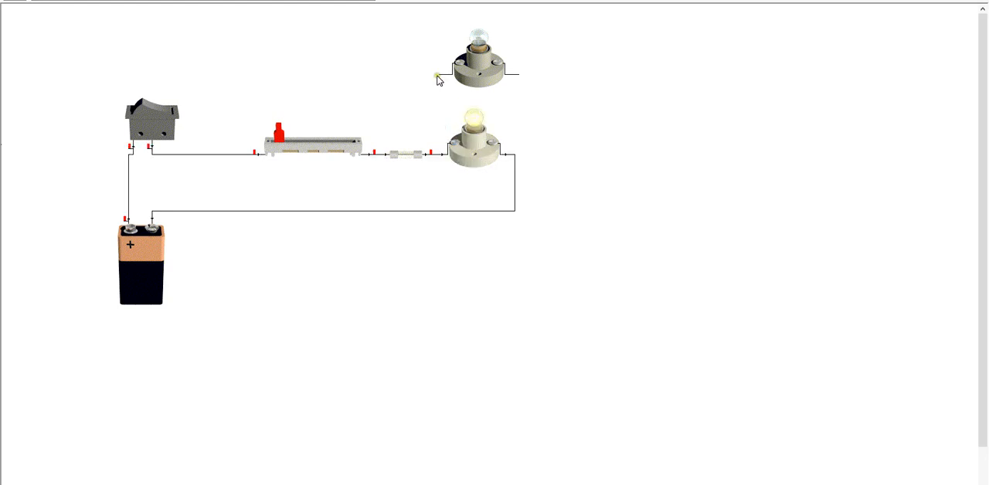
{"action": "left_click_drag", "start_coordinate": [439, 75], "coordinate": [434, 153]}
{"action": "left_click_drag", "start_coordinate": [439, 76], "coordinate": [434, 153]}
{"action": "left_click_drag", "start_coordinate": [519, 77], "coordinate": [520, 125]}
{"action": "left_click_drag", "start_coordinate": [520, 75], "coordinate": [516, 156]}
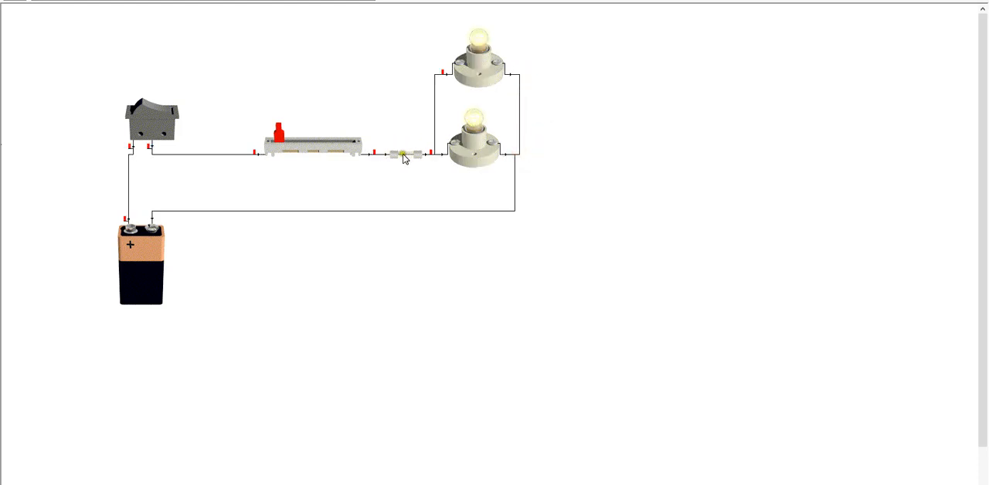
{"action": "mouse_move", "coordinate": [404, 160]}
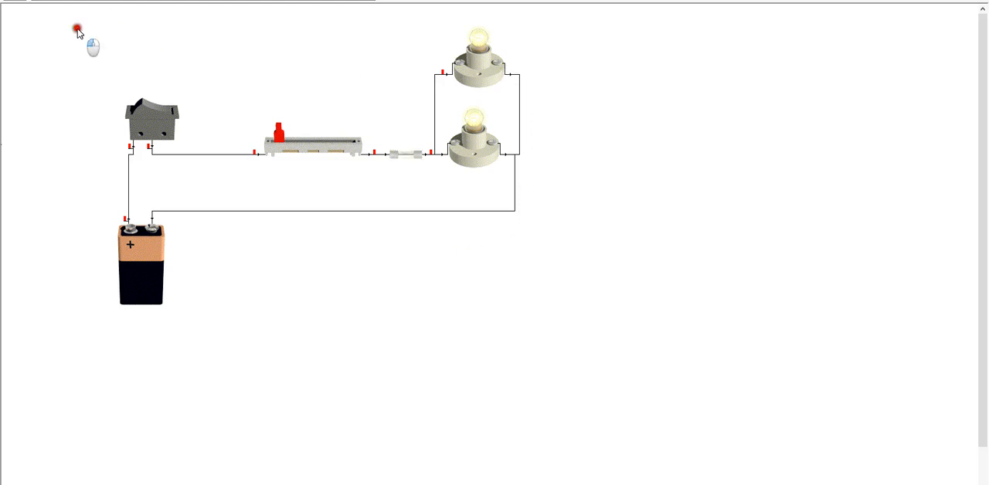
Select the whole two-lamp circuit with its battery, switch, slider resistor and fuse, and copy it
{"action": "left_click_drag", "start_coordinate": [68, 25], "coordinate": [576, 347]}
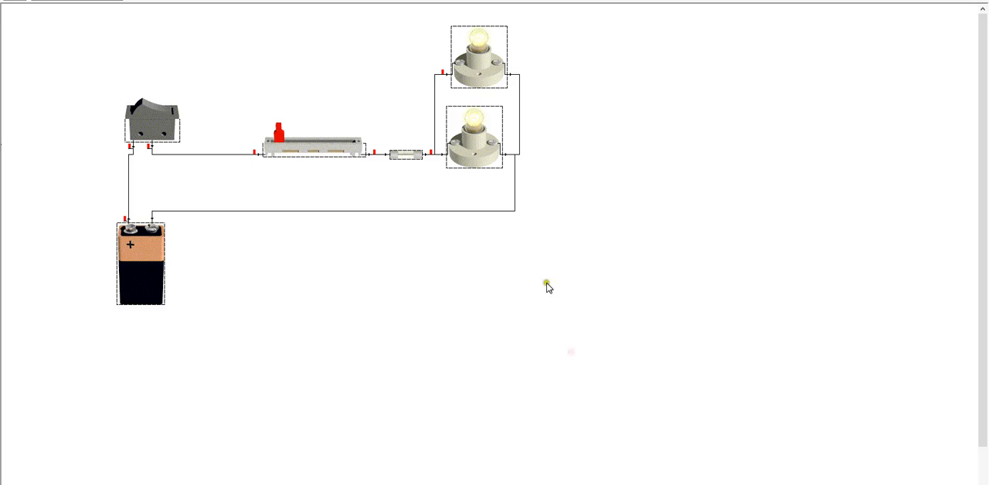
{"action": "left_click_drag", "start_coordinate": [73, 24], "coordinate": [564, 335]}
{"action": "mouse_move", "coordinate": [978, 112]}
{"action": "left_mouse_down"}
{"action": "mouse_move", "coordinate": [986, 48]}
{"action": "mouse_move", "coordinate": [986, 174]}
{"action": "mouse_move", "coordinate": [981, 65]}
{"action": "mouse_move", "coordinate": [962, 65]}
{"action": "left_mouse_up"}
{"action": "left_click_drag", "start_coordinate": [625, 24], "coordinate": [54, 337]}
{"action": "right_click", "coordinate": [34, 3]}
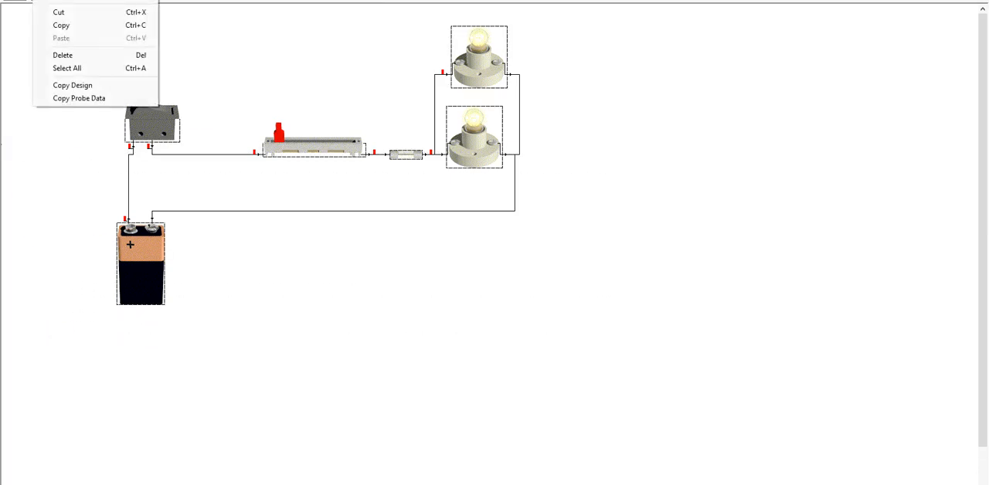
{"action": "left_click", "coordinate": [55, 26]}
Select all components and move the complete circuit down and to the right on the sheet, and deselect it
{"action": "left_click", "coordinate": [62, 1]}
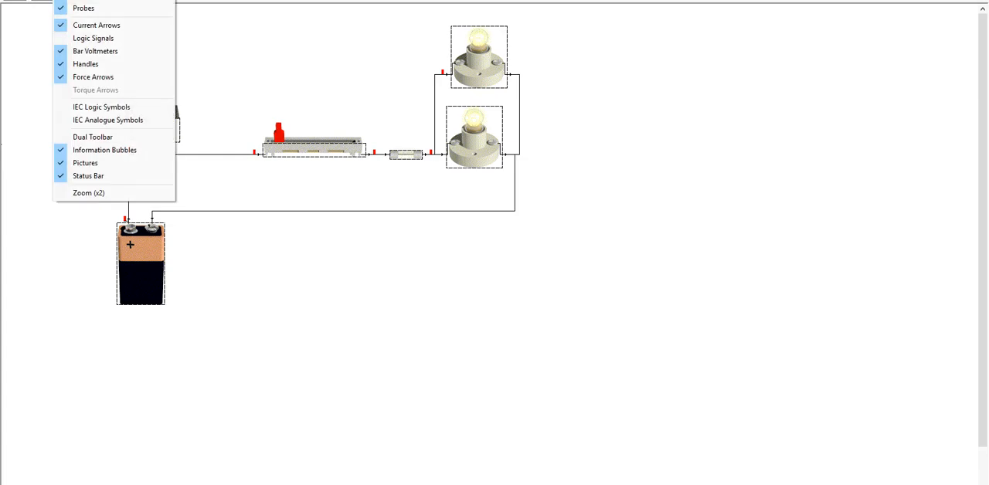
{"action": "mouse_move", "coordinate": [42, 0]}
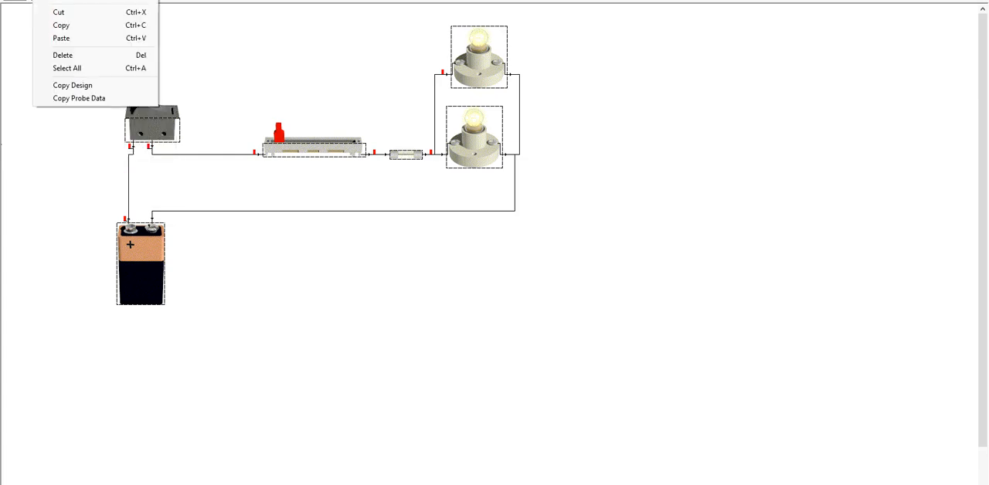
{"action": "left_click", "coordinate": [59, 72]}
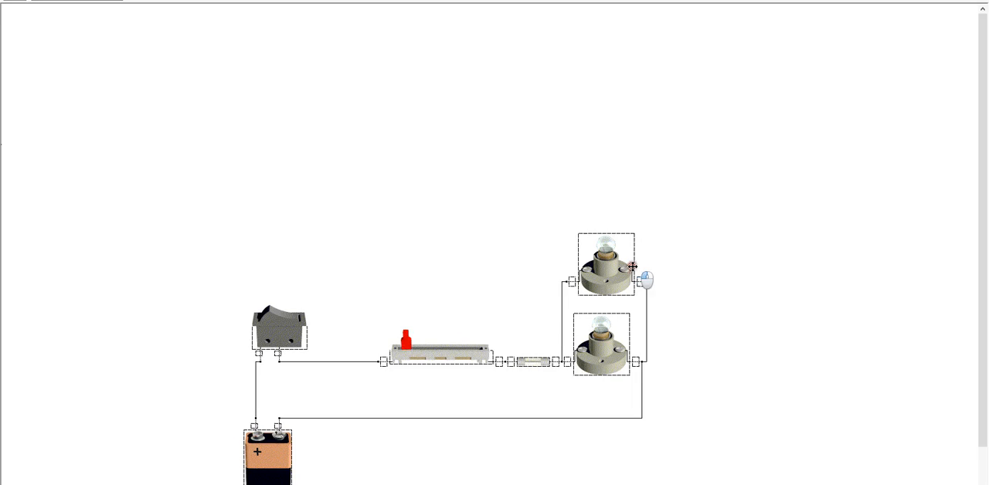
{"action": "left_click", "coordinate": [540, 159]}
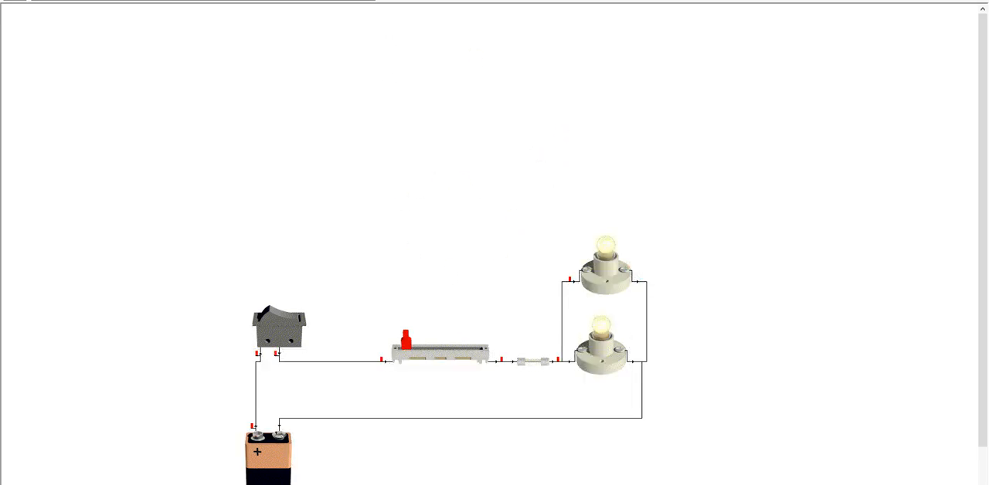
Add an ammeter beside the return wire, below and to the right of the lower lamp
{"action": "left_click", "coordinate": [87, 0]}
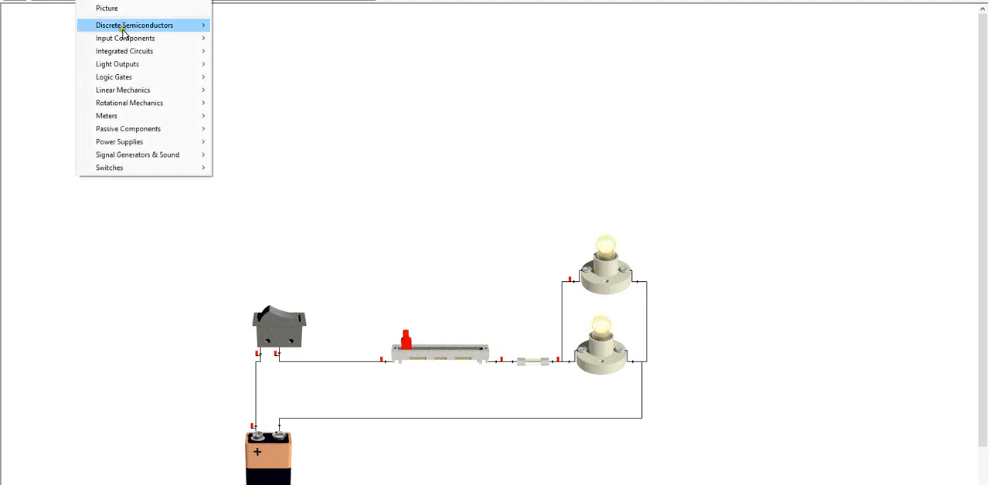
{"action": "mouse_move", "coordinate": [126, 116]}
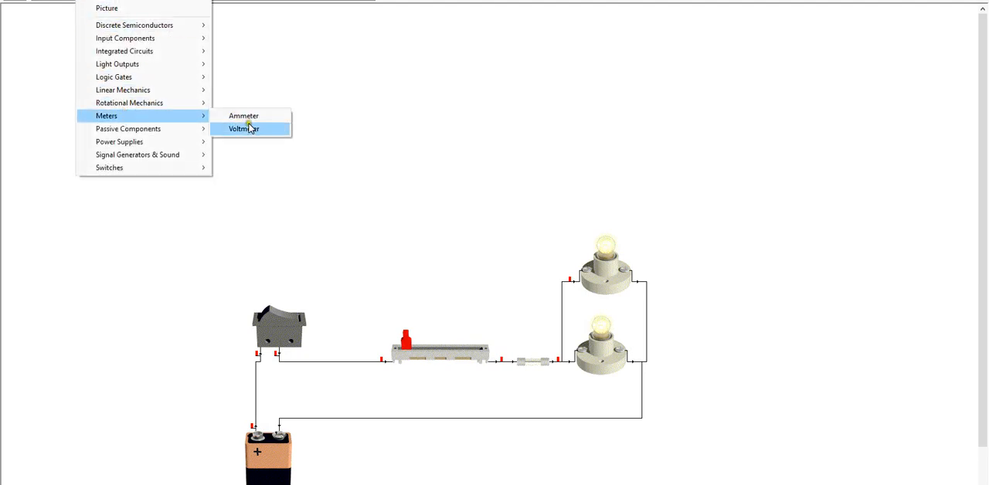
{"action": "left_click_drag", "start_coordinate": [253, 118], "coordinate": [692, 383]}
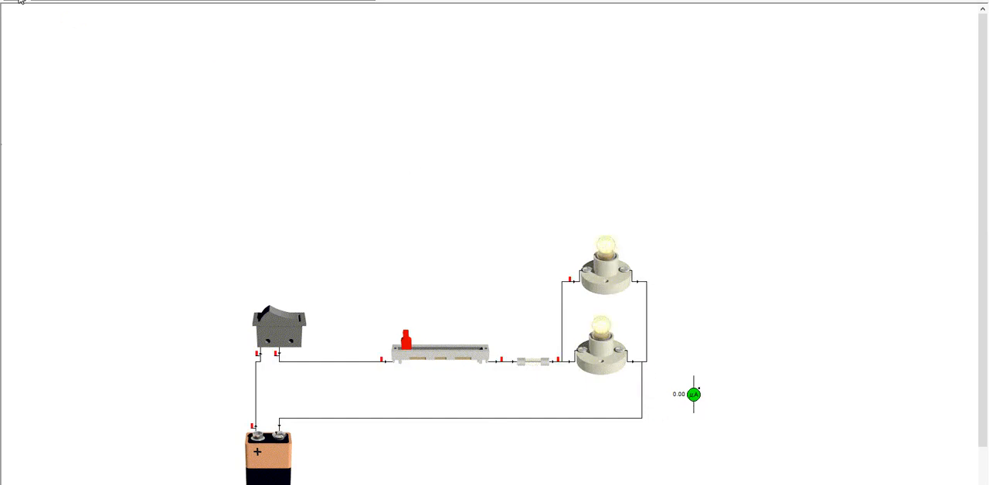
Delete the return wire and connect the ammeter in series between the lower lamp and the battery's negative terminal
{"action": "left_click_drag", "start_coordinate": [638, 408], "coordinate": [24, 3]}
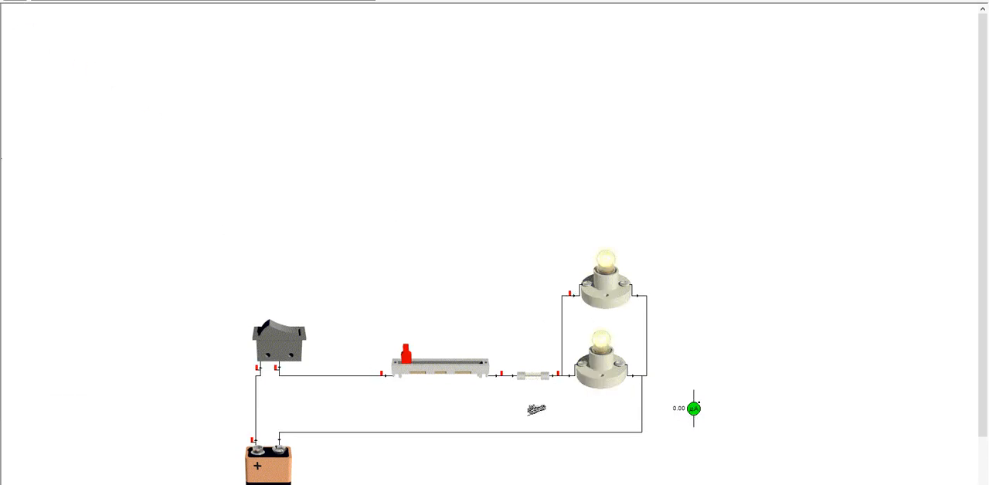
{"action": "left_click", "coordinate": [641, 413]}
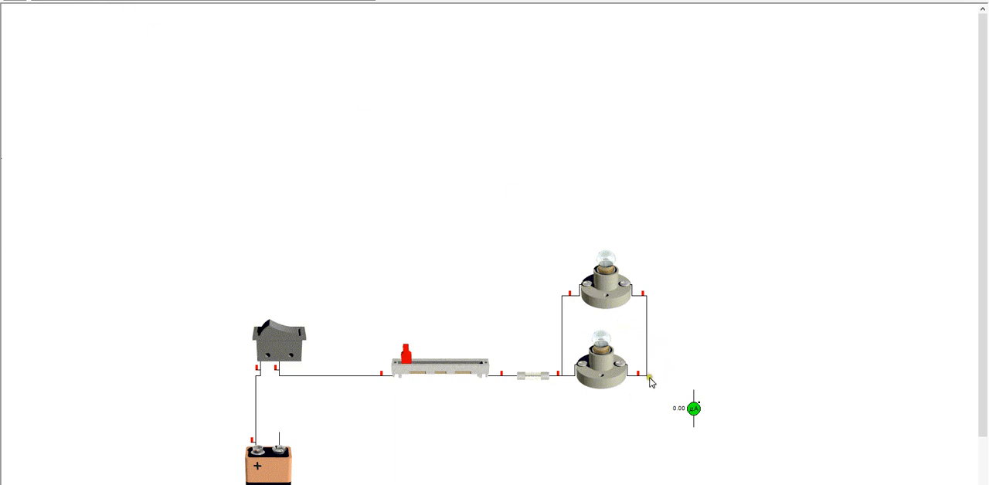
{"action": "left_click_drag", "start_coordinate": [689, 416], "coordinate": [643, 395]}
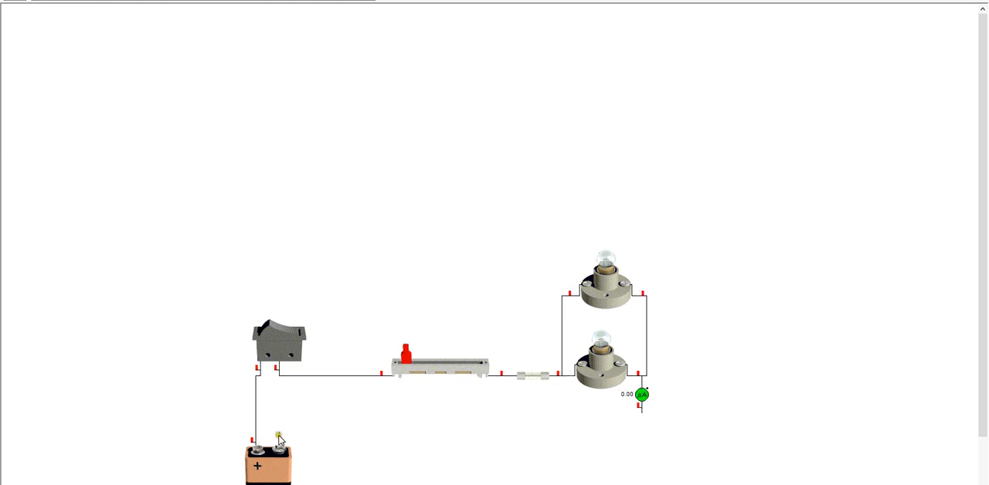
{"action": "left_click_drag", "start_coordinate": [278, 434], "coordinate": [641, 407]}
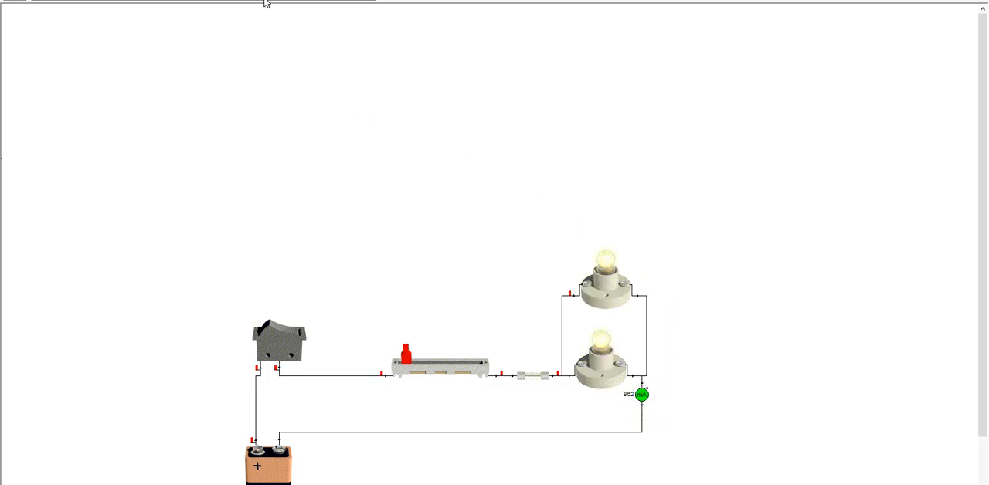
Add a third lamp above the other two and wire both its terminals in parallel with them
{"action": "left_click_drag", "start_coordinate": [271, 1], "coordinate": [570, 258]}
{"action": "left_click_drag", "start_coordinate": [562, 214], "coordinate": [571, 256]}
{"action": "left_click_drag", "start_coordinate": [562, 215], "coordinate": [560, 290]}
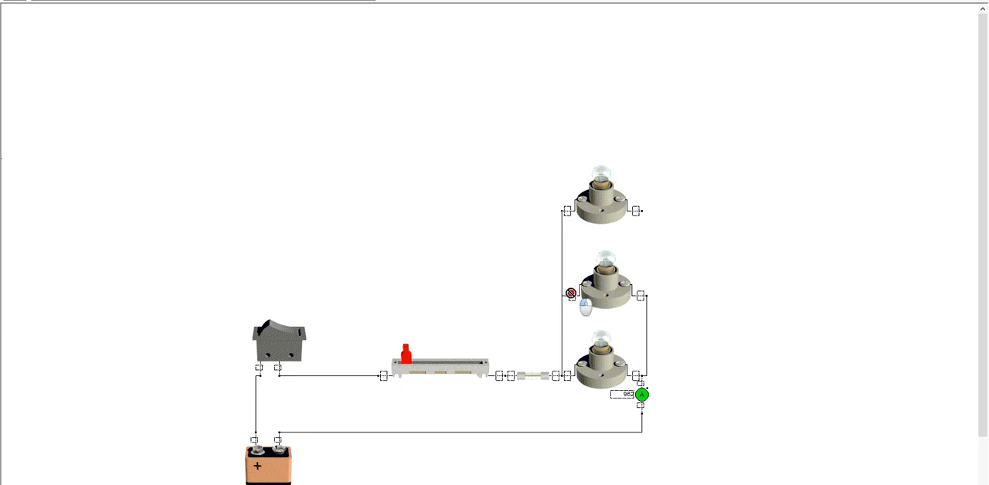
{"action": "left_click_drag", "start_coordinate": [571, 292], "coordinate": [571, 246]}
{"action": "left_click_drag", "start_coordinate": [565, 213], "coordinate": [563, 260]}
{"action": "left_click_drag", "start_coordinate": [563, 213], "coordinate": [562, 297]}
{"action": "mouse_move", "coordinate": [639, 211]}
{"action": "left_mouse_down"}
{"action": "mouse_move", "coordinate": [649, 294]}
{"action": "mouse_move", "coordinate": [640, 211]}
{"action": "left_mouse_up"}
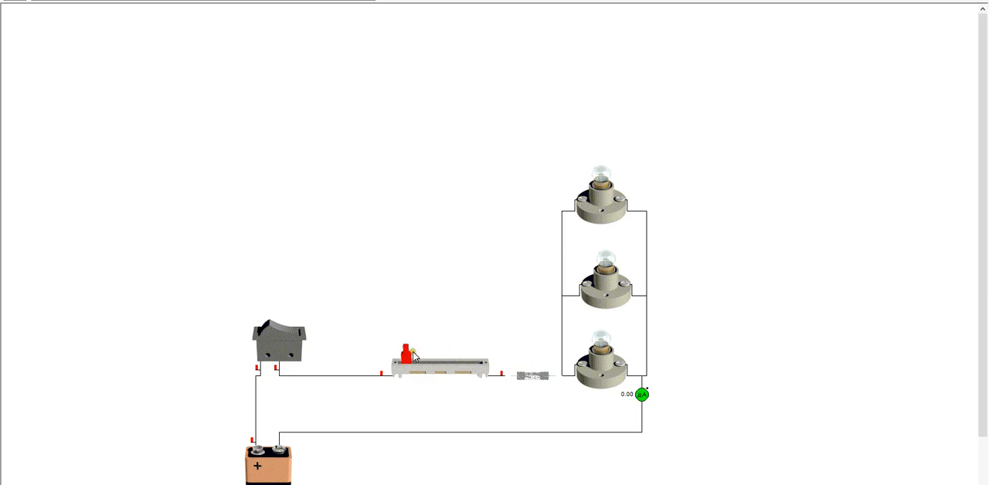
Raise the slider resistor to near its maximum and replace the blown fuse
{"action": "left_click_drag", "start_coordinate": [410, 355], "coordinate": [483, 363]}
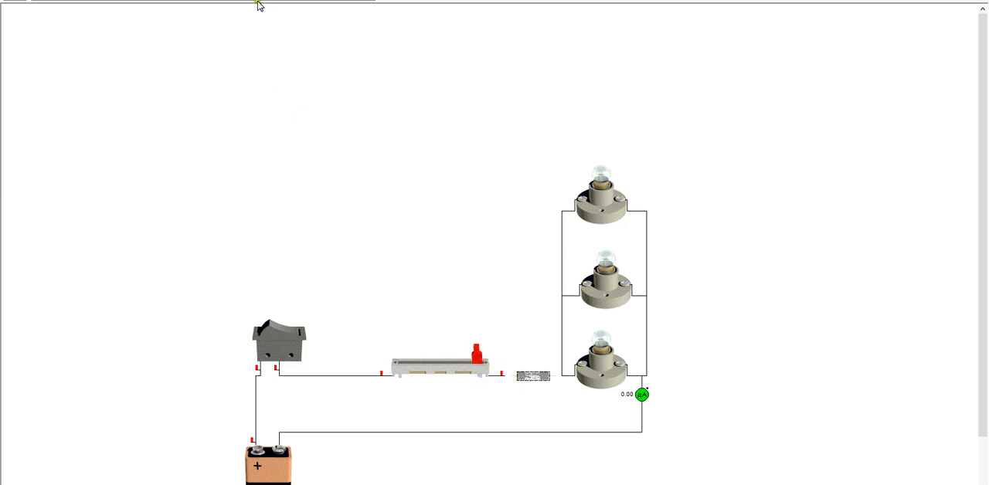
{"action": "left_click_drag", "start_coordinate": [2, 159], "coordinate": [527, 383]}
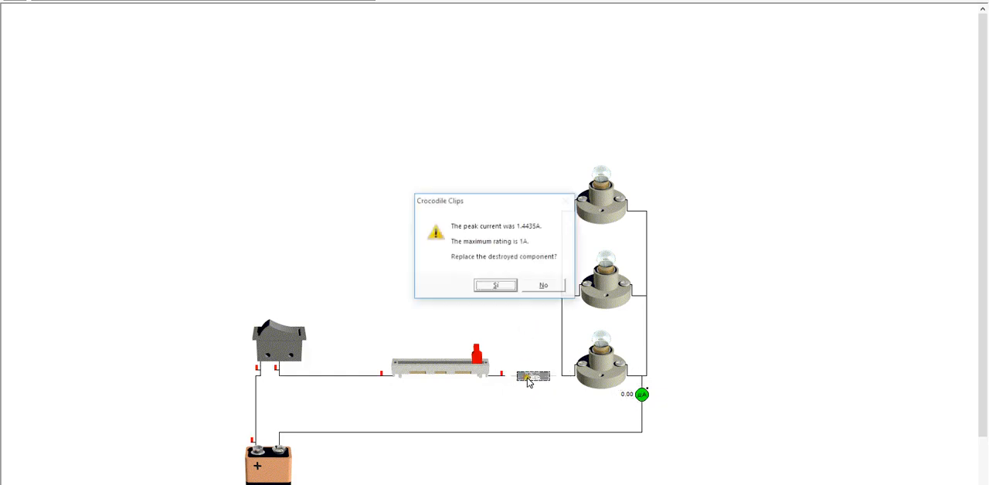
{"action": "left_click", "coordinate": [504, 284]}
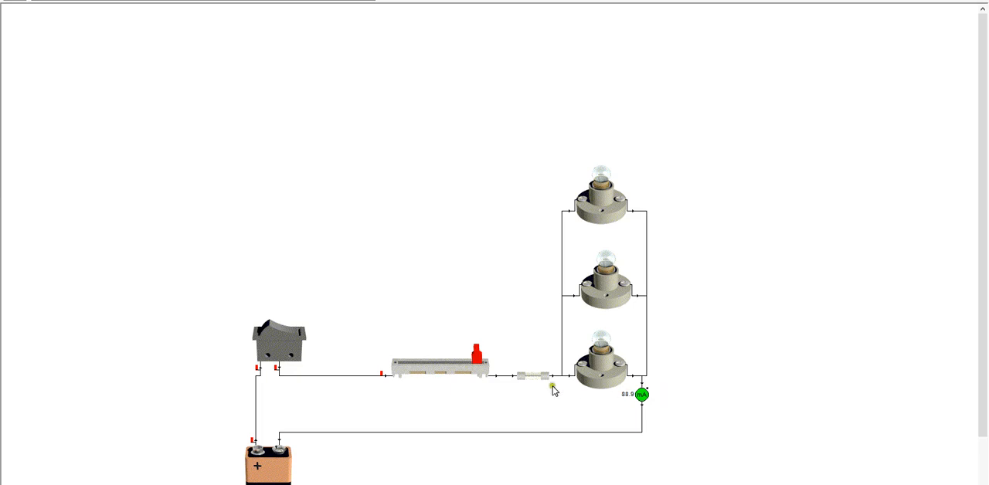
Lower the slider resistor back to near its minimum and replace the fuse
{"action": "left_click_drag", "start_coordinate": [481, 357], "coordinate": [412, 348]}
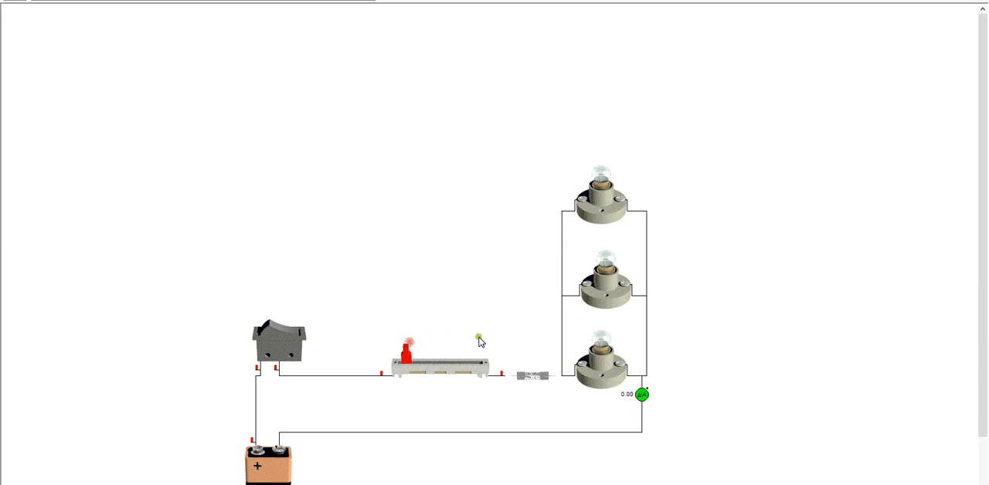
{"action": "left_click", "coordinate": [525, 379]}
{"action": "left_click", "coordinate": [498, 287]}
Raise the slider resistor slightly above its low end and replace the blown fuse
{"action": "left_click_drag", "start_coordinate": [402, 357], "coordinate": [422, 356]}
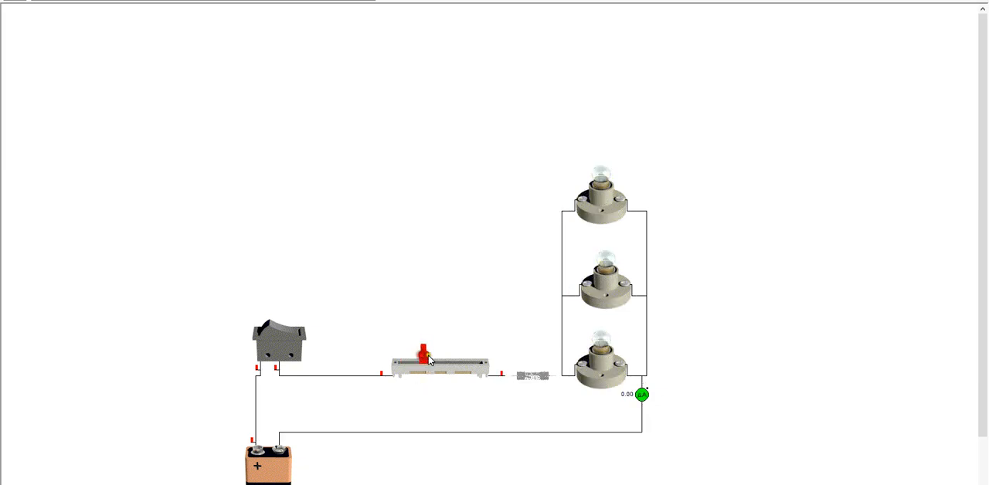
{"action": "left_click", "coordinate": [544, 379]}
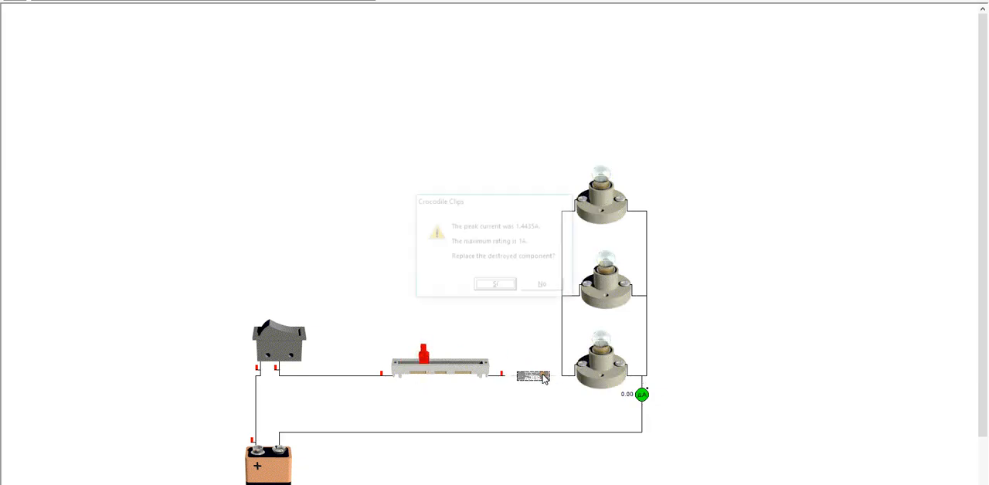
{"action": "left_click", "coordinate": [502, 286]}
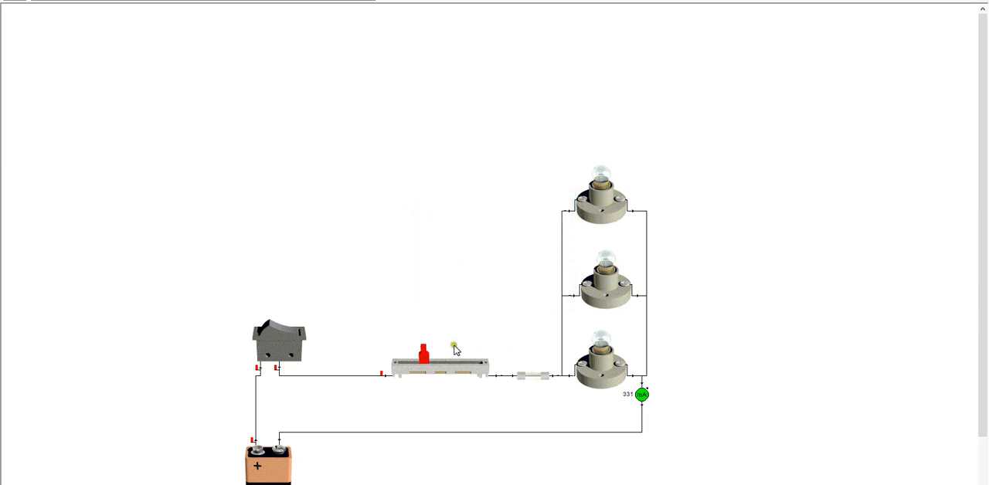
Lower the slider resistor in small increments towards its low end to test the fuse with three lamps
{"action": "left_click", "coordinate": [425, 357]}
{"action": "left_click_drag", "start_coordinate": [426, 359], "coordinate": [422, 357]}
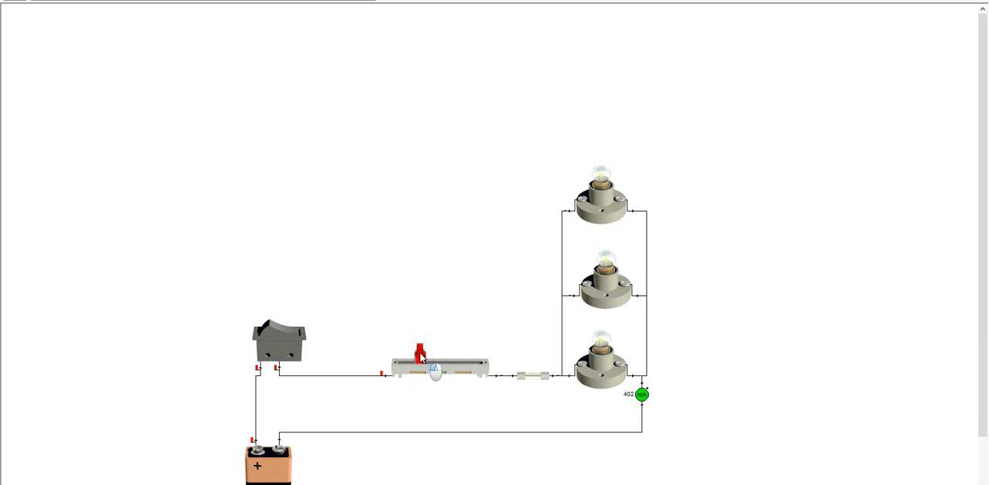
{"action": "left_click_drag", "start_coordinate": [422, 358], "coordinate": [414, 354]}
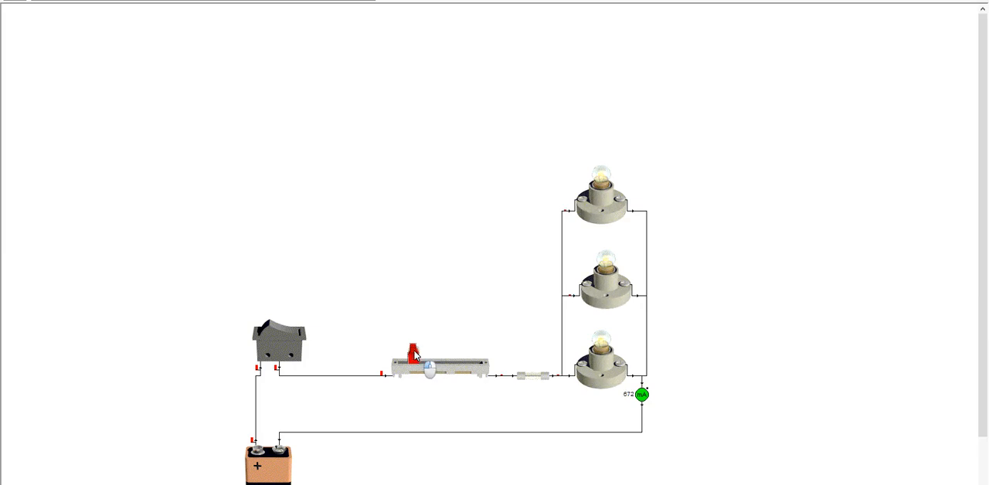
{"action": "left_click_drag", "start_coordinate": [413, 353], "coordinate": [407, 353]}
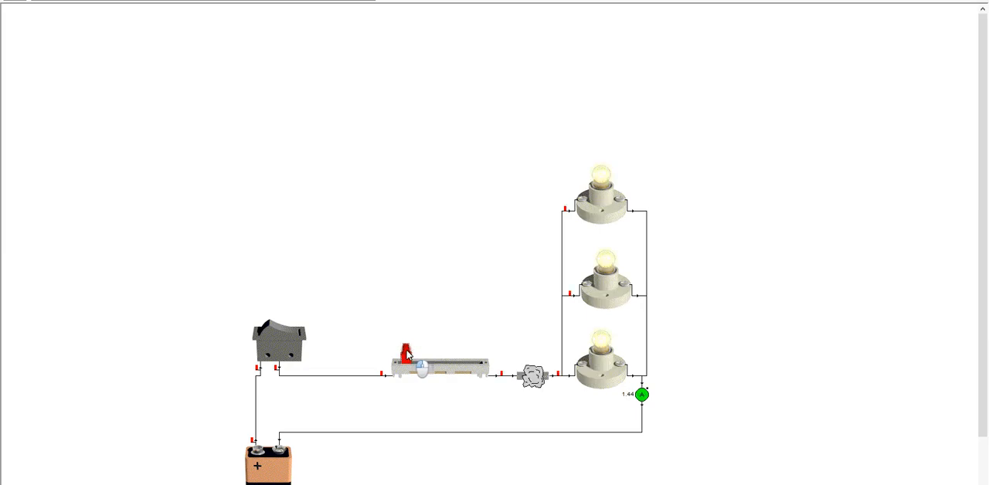
Remove the blown fuse and insert a new 1A fuse between the slider resistor and the lamps
{"action": "left_click", "coordinate": [532, 376]}
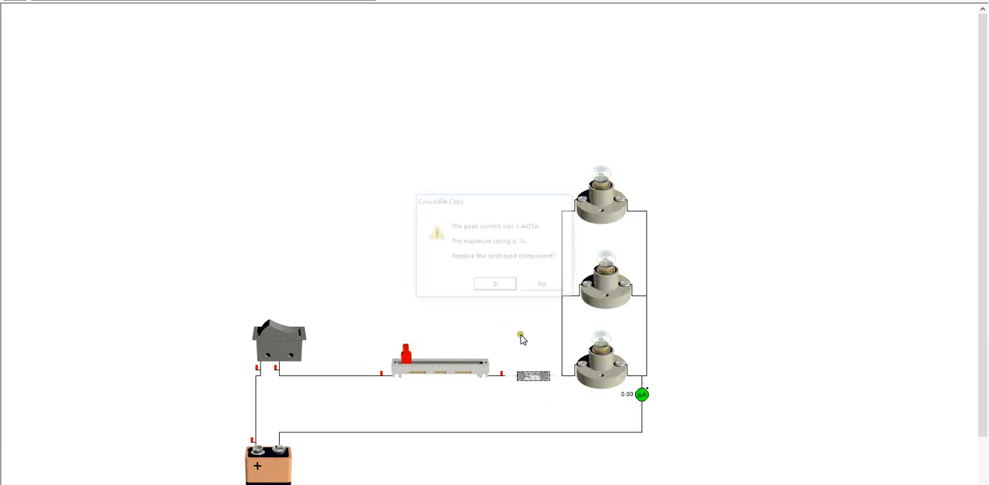
{"action": "left_click", "coordinate": [543, 285]}
{"action": "left_click", "coordinate": [505, 282]}
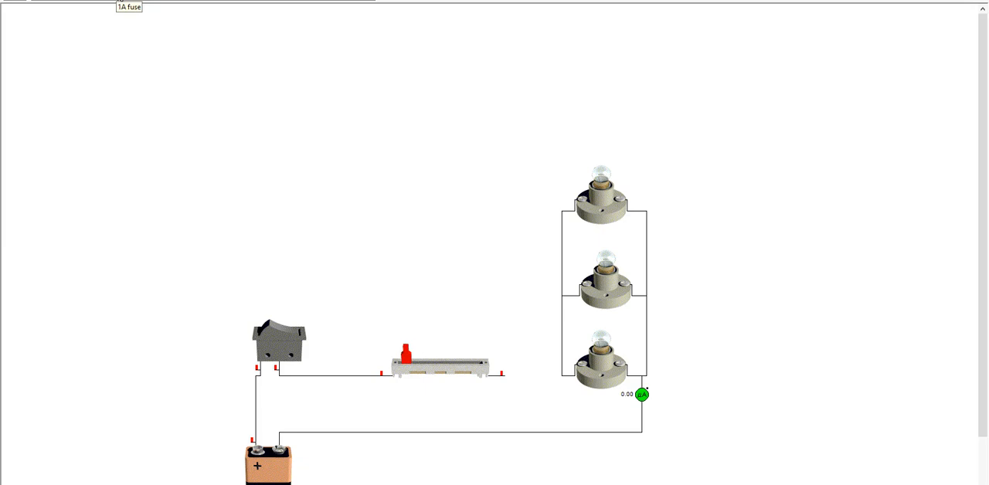
{"action": "left_click_drag", "start_coordinate": [123, 1], "coordinate": [525, 386]}
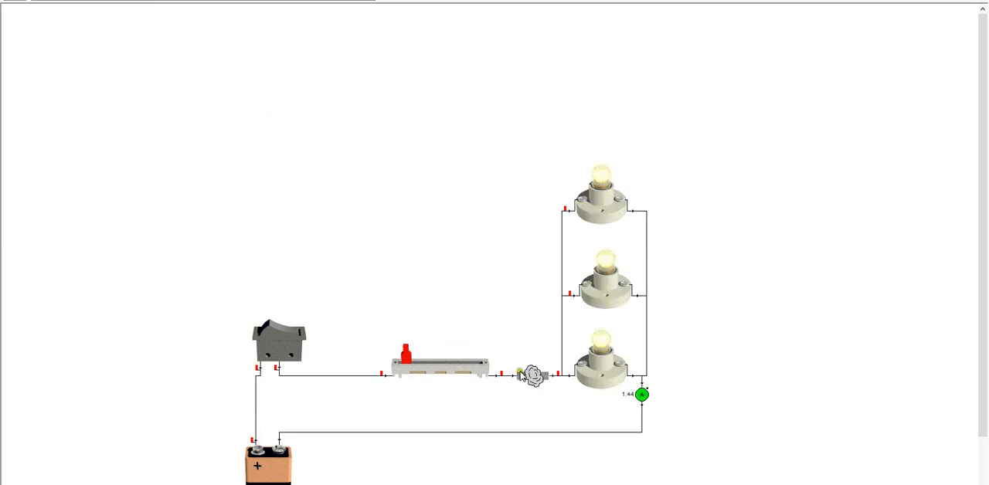
Move the resistor's slider a little away from its low end and replace the destroyed 1A fuse
{"action": "left_click", "coordinate": [414, 353]}
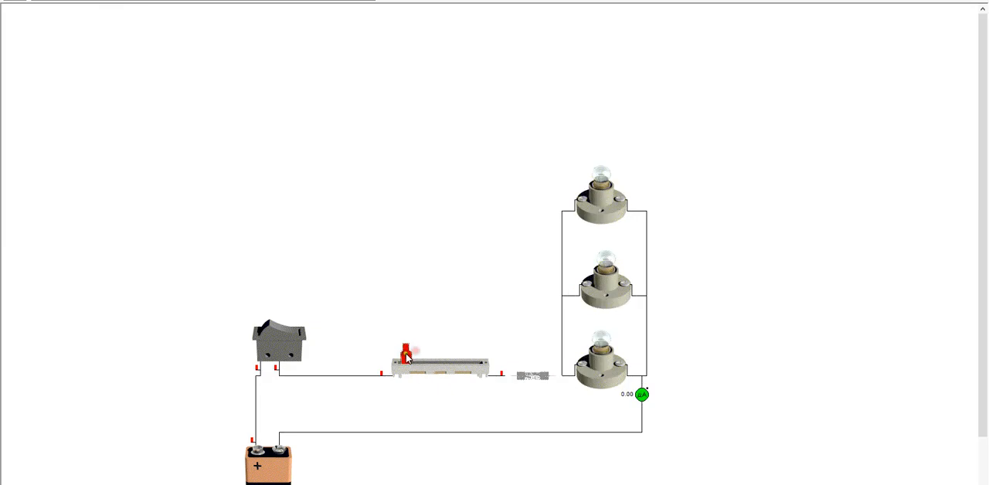
{"action": "left_click_drag", "start_coordinate": [407, 354], "coordinate": [421, 354]}
{"action": "left_click", "coordinate": [539, 375]}
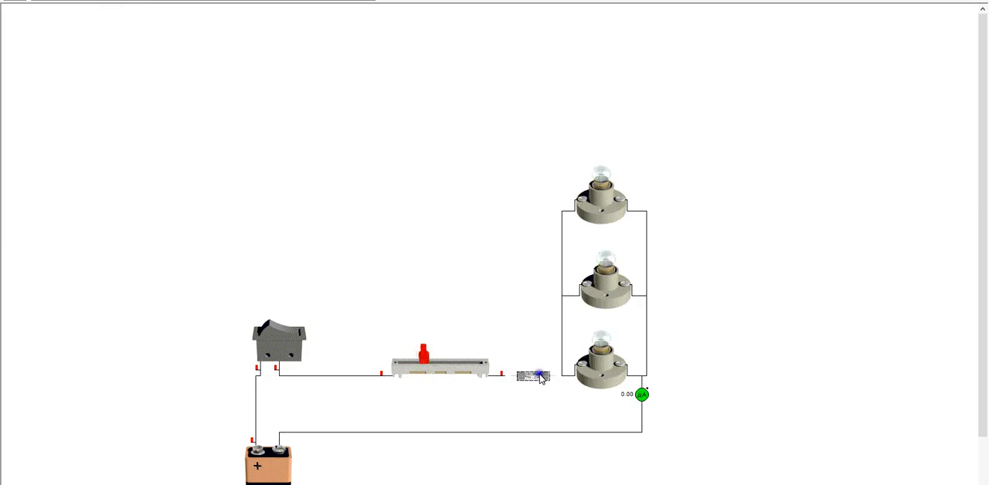
{"action": "left_click", "coordinate": [541, 377]}
{"action": "left_click", "coordinate": [507, 286]}
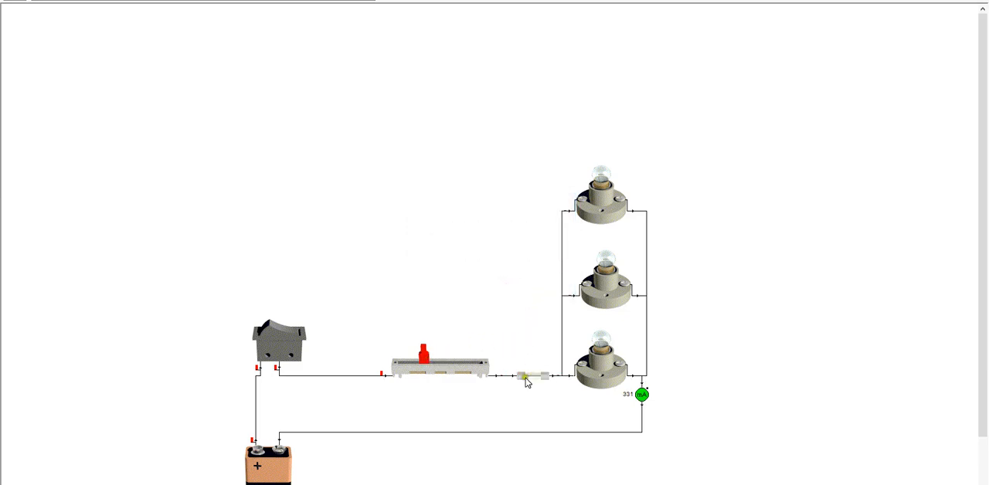
Lower the slider resistor in two increments to overload the fuse, and return it to slightly above its low end
{"action": "left_click_drag", "start_coordinate": [424, 355], "coordinate": [415, 356]}
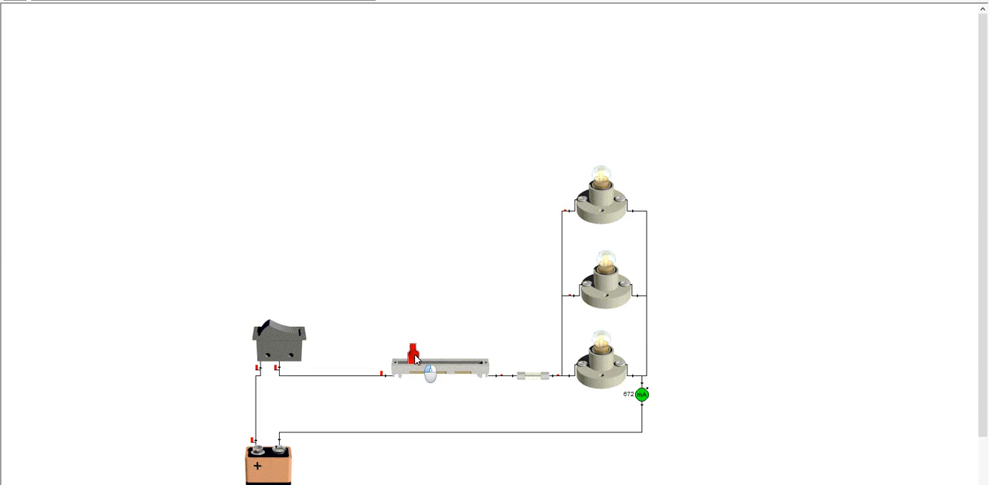
{"action": "left_click_drag", "start_coordinate": [415, 359], "coordinate": [410, 359]}
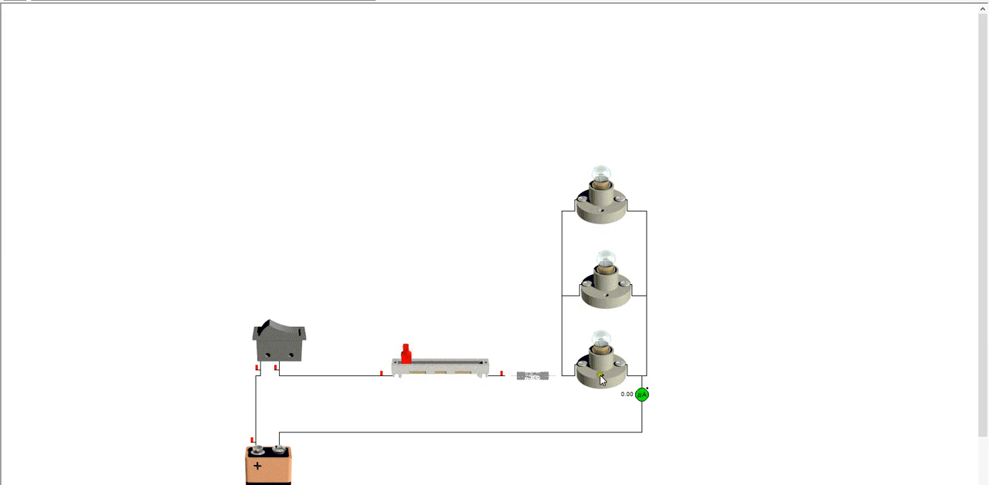
{"action": "mouse_move", "coordinate": [410, 360]}
{"action": "left_mouse_down"}
{"action": "mouse_move", "coordinate": [464, 380]}
{"action": "mouse_move", "coordinate": [427, 363]}
{"action": "left_mouse_up"}
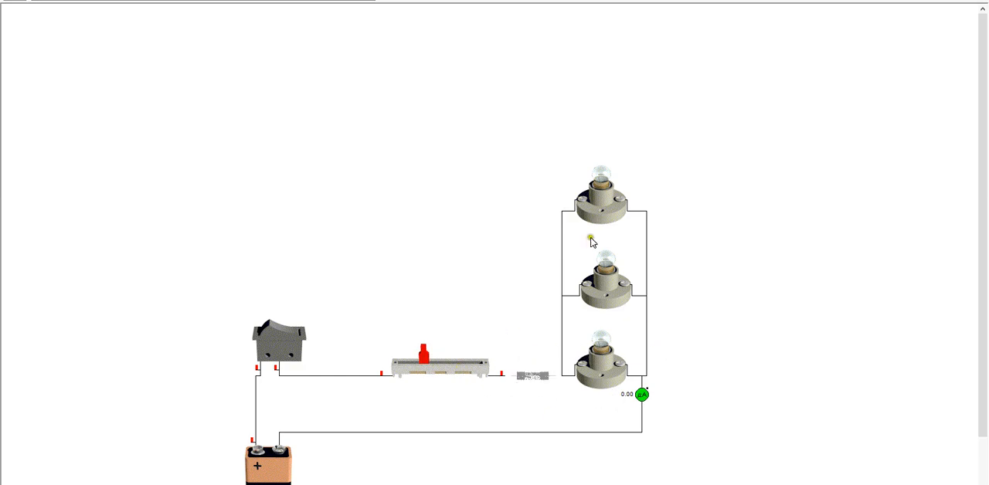
Select all components and move the complete three-lamp circuit up and slightly to the right, and deselect it
{"action": "mouse_move", "coordinate": [608, 175]}
{"action": "right_click", "coordinate": [34, 3]}
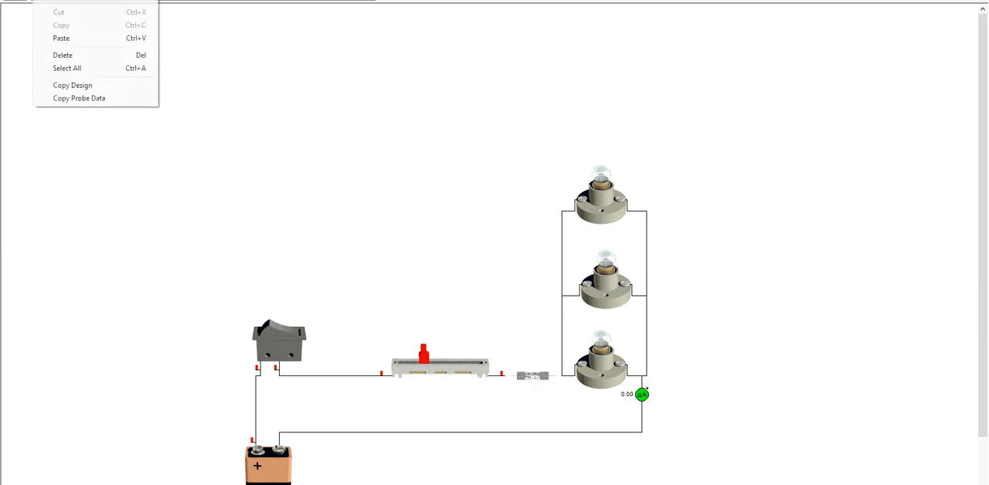
{"action": "left_click", "coordinate": [66, 69]}
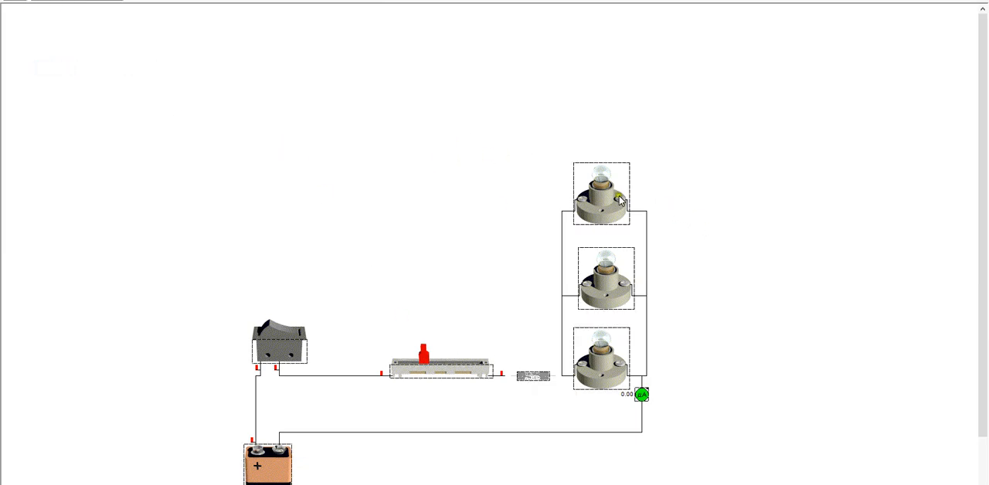
{"action": "left_click_drag", "start_coordinate": [617, 196], "coordinate": [640, 125]}
{"action": "left_click", "coordinate": [374, 156]}
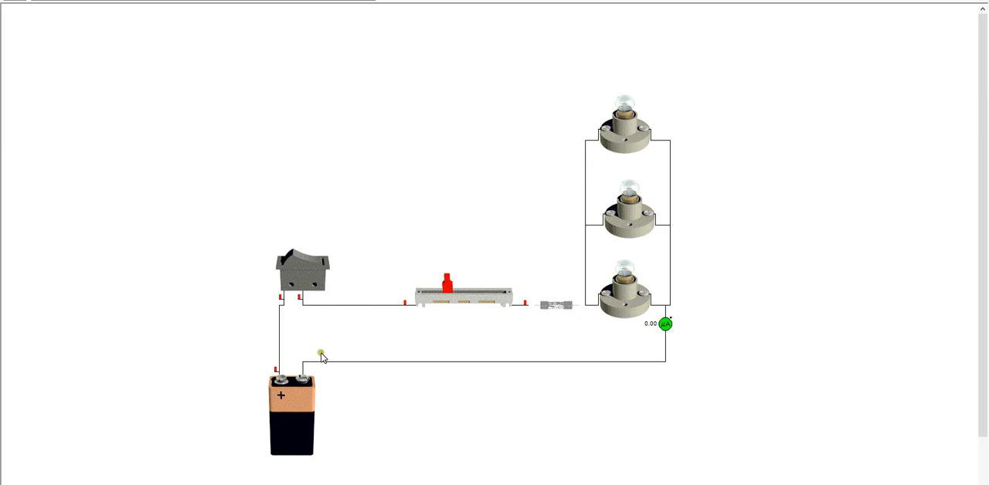
Delete the rocker switch and the slider resistor from the circuit, and replace the blown fuse
{"action": "mouse_move", "coordinate": [609, 210]}
{"action": "left_click", "coordinate": [289, 270]}
{"action": "key", "text": "Delete"}
{"action": "left_click", "coordinate": [506, 294]}
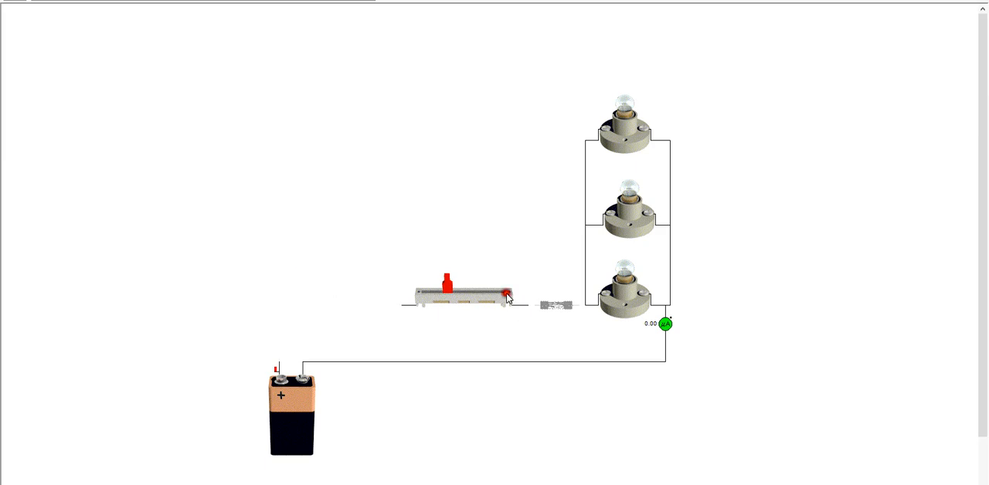
{"action": "left_click", "coordinate": [487, 284]}
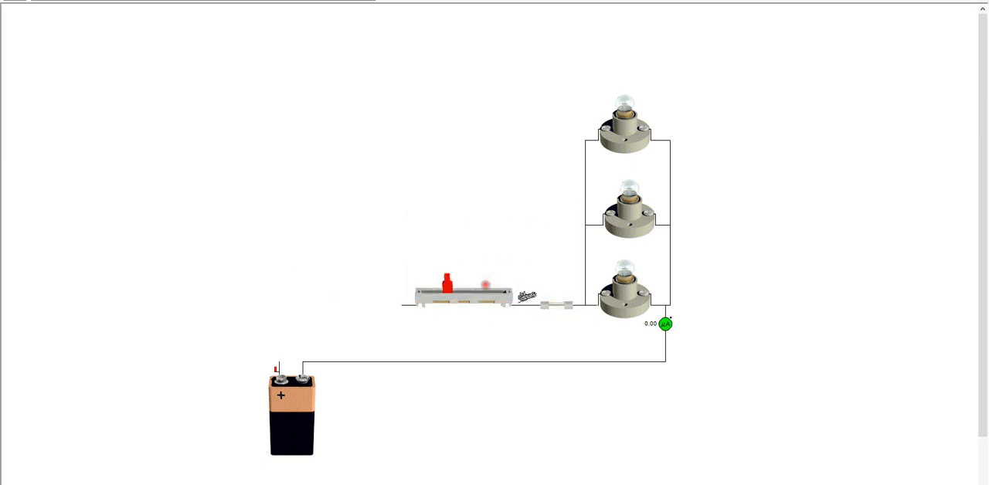
{"action": "left_click", "coordinate": [491, 292]}
{"action": "key", "text": "Delete"}
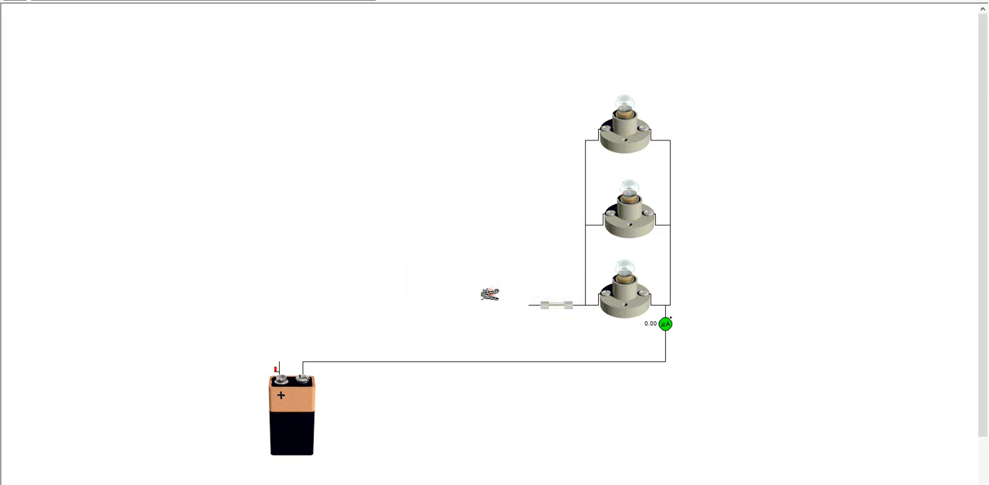
Delete the three lamps, the fuse and the ammeter, keeping only the battery on the sheet
{"action": "left_click", "coordinate": [610, 222]}
{"action": "key", "text": "Delete"}
{"action": "left_click", "coordinate": [638, 154]}
{"action": "key", "text": "Delete"}
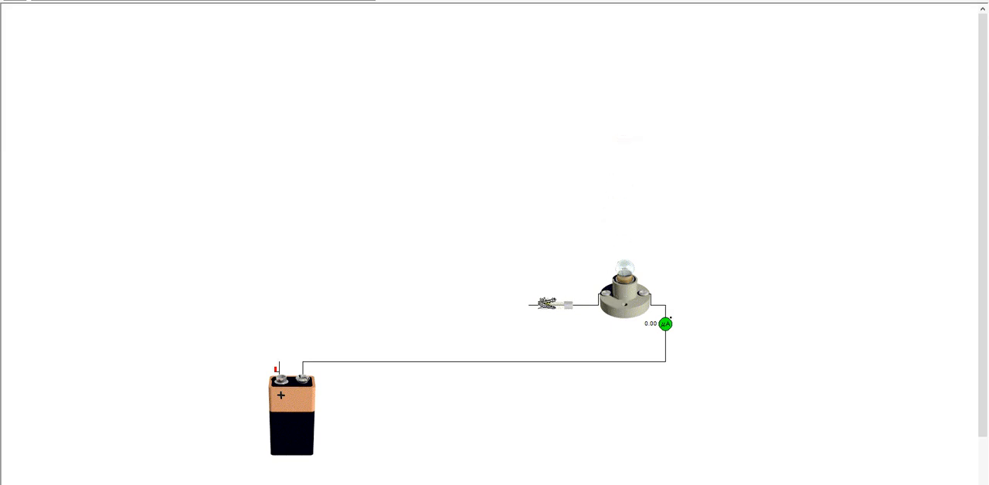
{"action": "left_click", "coordinate": [547, 304]}
{"action": "key", "text": "Delete"}
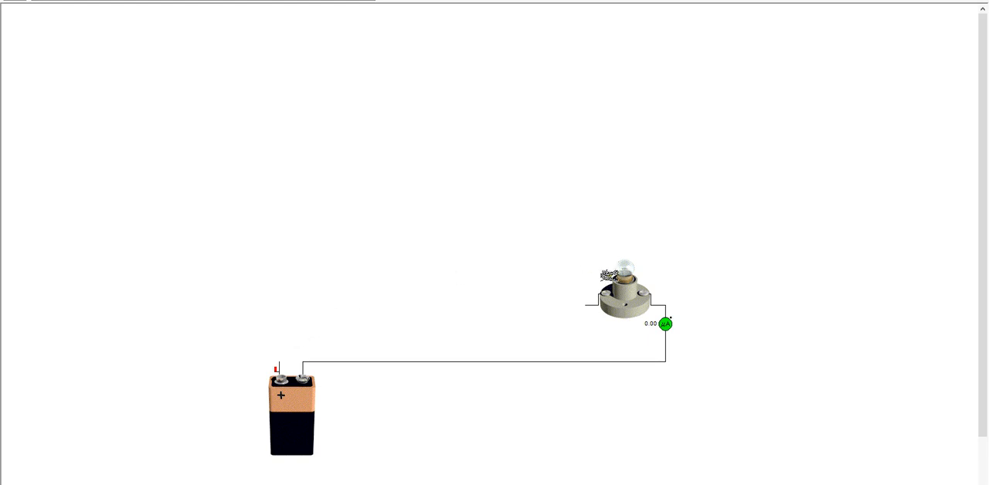
{"action": "left_click", "coordinate": [607, 304]}
{"action": "key", "text": "Delete"}
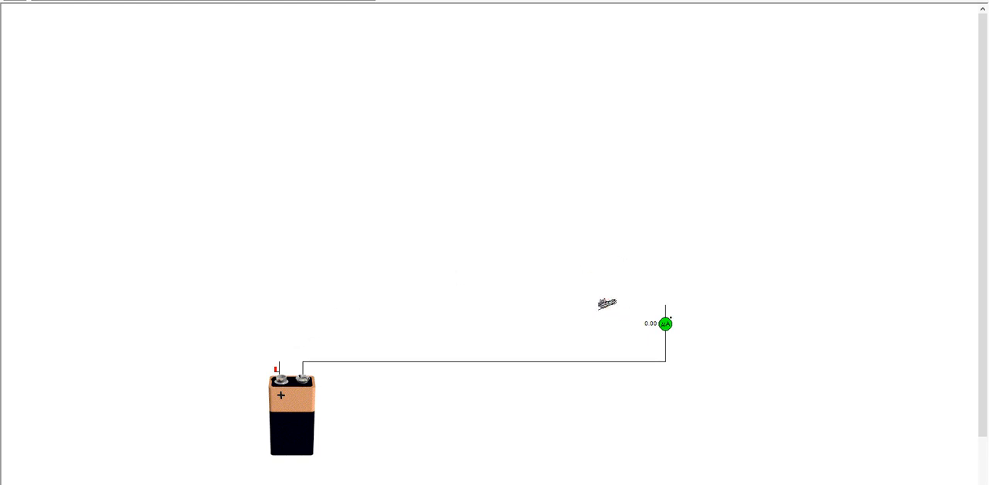
{"action": "left_click", "coordinate": [670, 331]}
{"action": "key", "text": "Delete"}
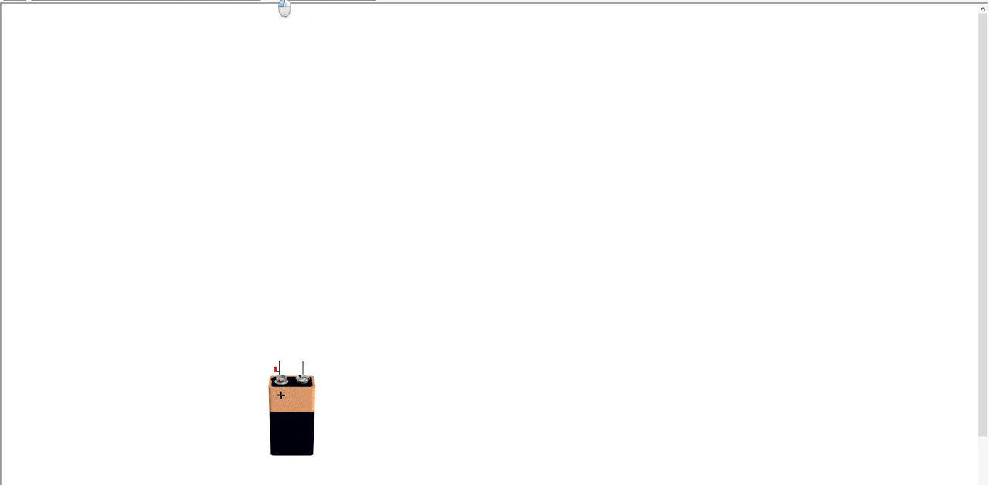
Place three lamps in a horizontal row above the battery, and move the battery to below and left of the row
{"action": "left_click_drag", "start_coordinate": [284, 8], "coordinate": [378, 213]}
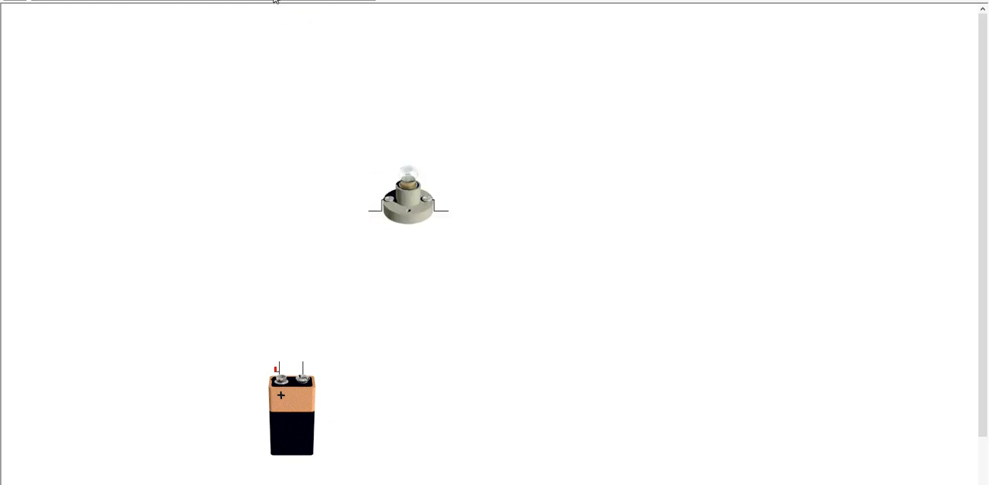
{"action": "left_click_drag", "start_coordinate": [274, 0], "coordinate": [518, 217]}
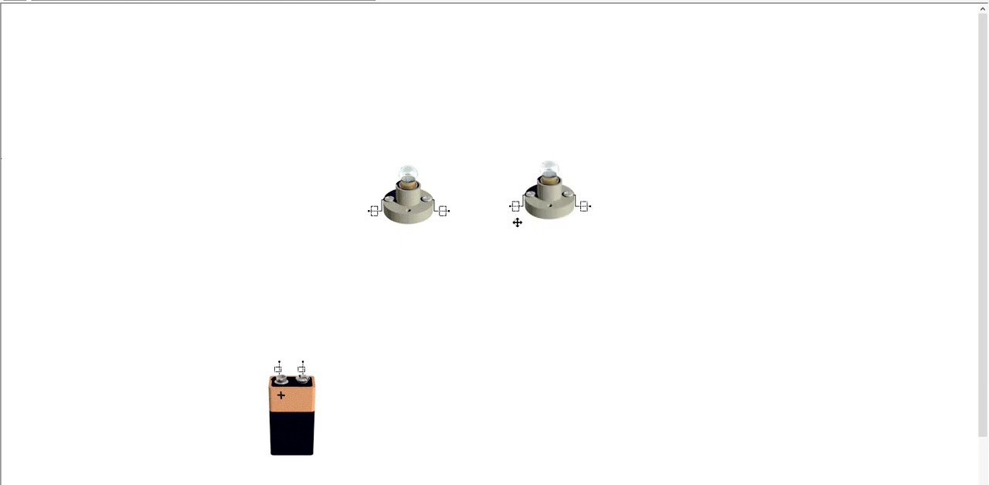
{"action": "left_click_drag", "start_coordinate": [288, 10], "coordinate": [265, 196]}
{"action": "left_click_drag", "start_coordinate": [283, 399], "coordinate": [130, 380]}
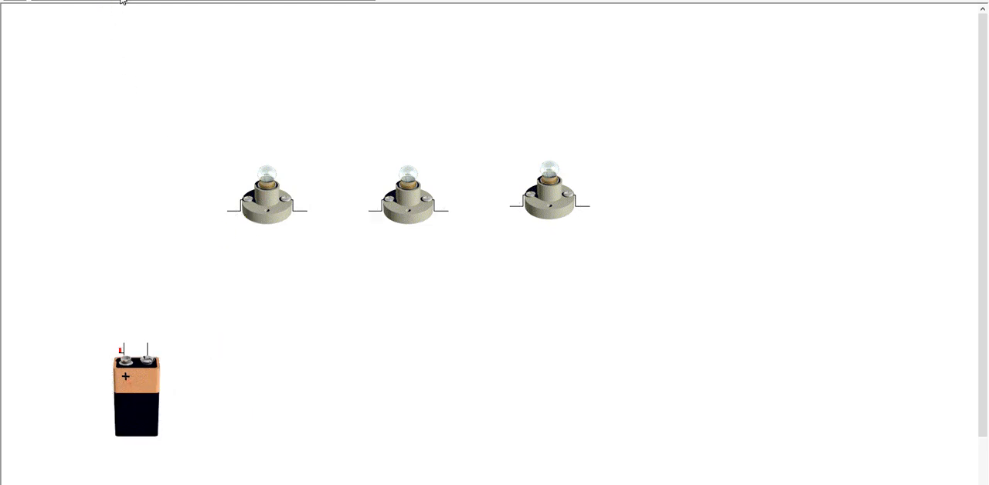
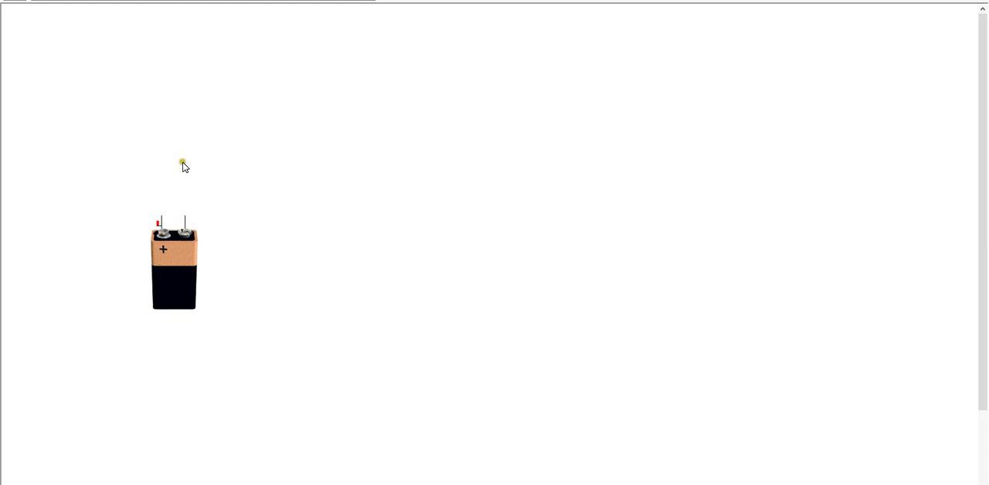
Add a voltmeter above and to the right of the battery, and wire it across the battery's two terminals
{"action": "left_click", "coordinate": [87, 0]}
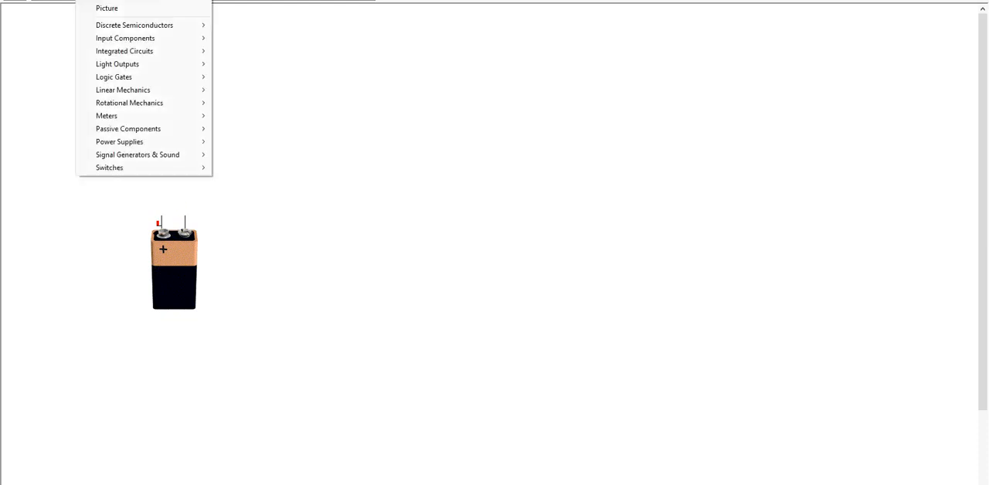
{"action": "mouse_move", "coordinate": [116, 25]}
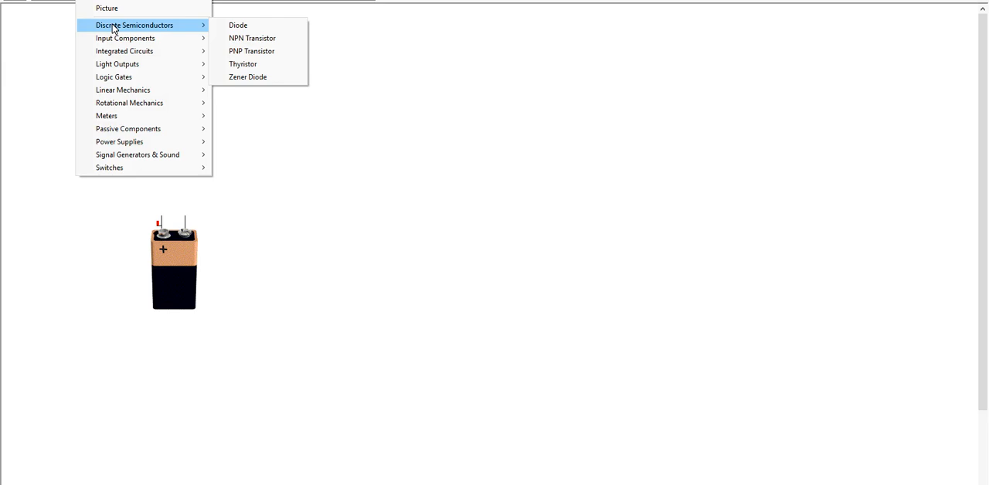
{"action": "mouse_move", "coordinate": [196, 51]}
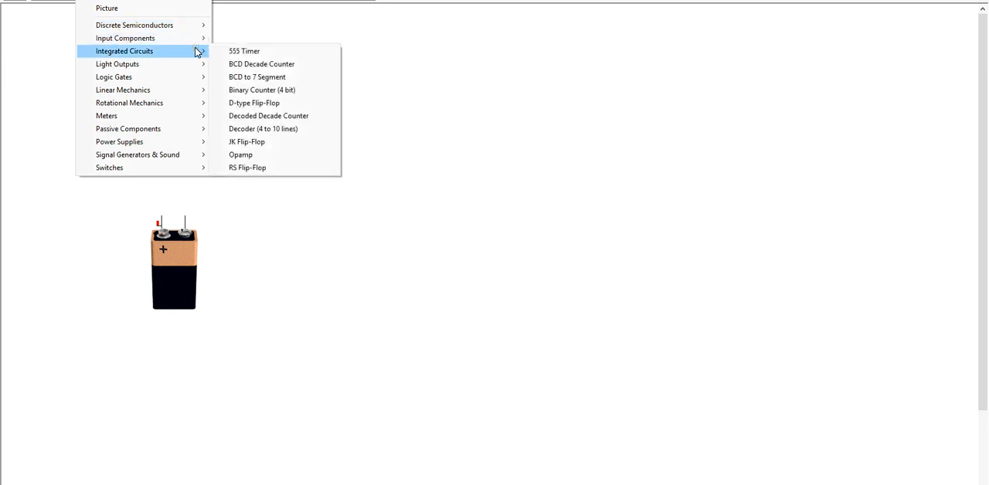
{"action": "mouse_move", "coordinate": [194, 66]}
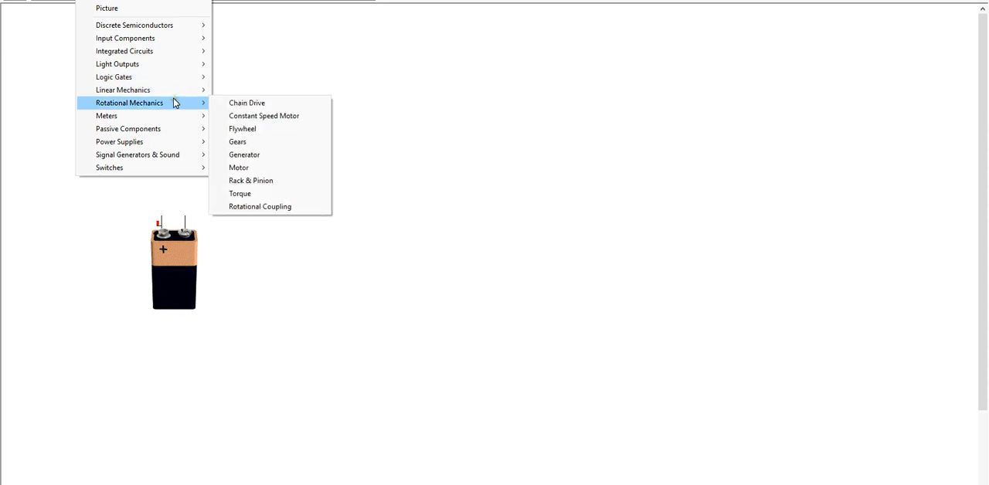
{"action": "mouse_move", "coordinate": [170, 115]}
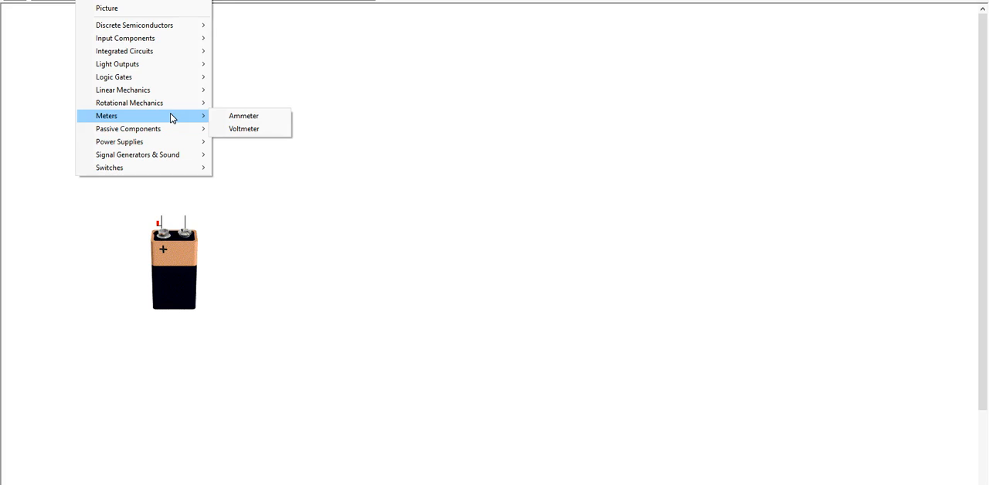
{"action": "left_click", "coordinate": [244, 129]}
{"action": "left_click", "coordinate": [287, 188]}
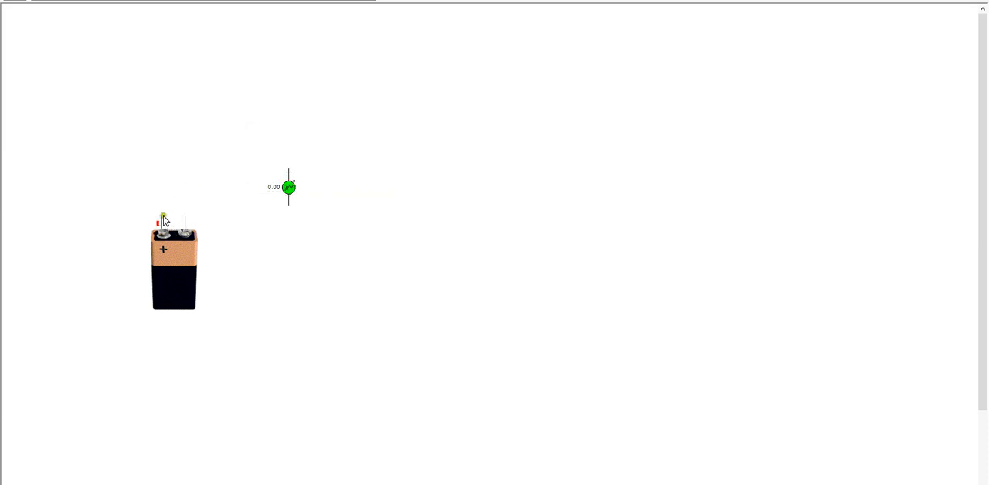
{"action": "left_click_drag", "start_coordinate": [162, 215], "coordinate": [288, 166]}
{"action": "mouse_move", "coordinate": [184, 221]}
{"action": "left_mouse_down"}
{"action": "mouse_move", "coordinate": [311, 224]}
{"action": "mouse_move", "coordinate": [297, 199]}
{"action": "left_mouse_up"}
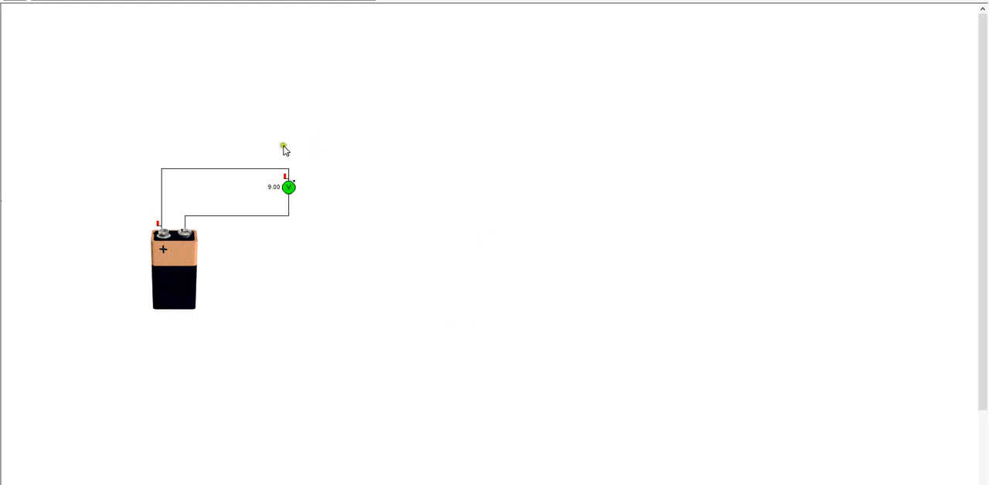
Place two more voltmeters in a row to the right of the first one and wire them in parallel with it
{"action": "right_click", "coordinate": [278, 188]}
{"action": "left_click_drag", "start_coordinate": [272, 177], "coordinate": [318, 208]}
{"action": "left_click", "coordinate": [50, 0]}
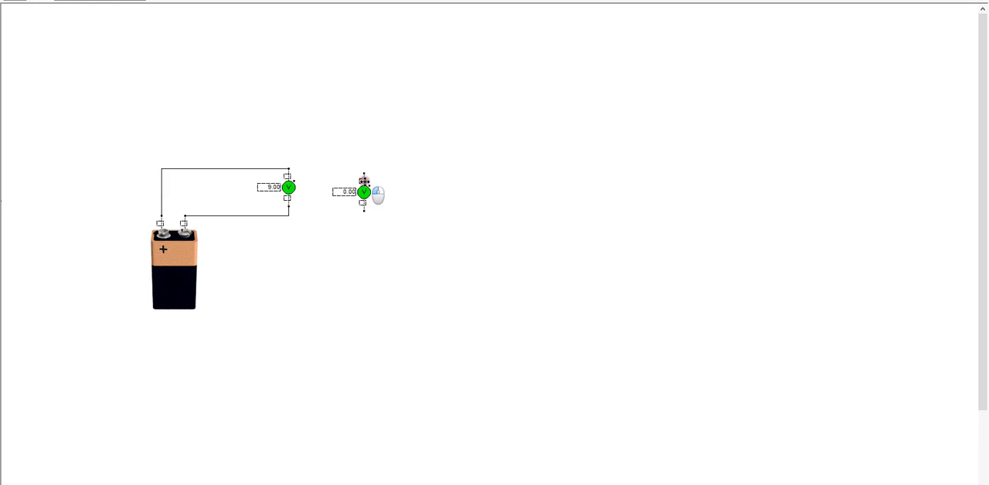
{"action": "left_click", "coordinate": [364, 185]}
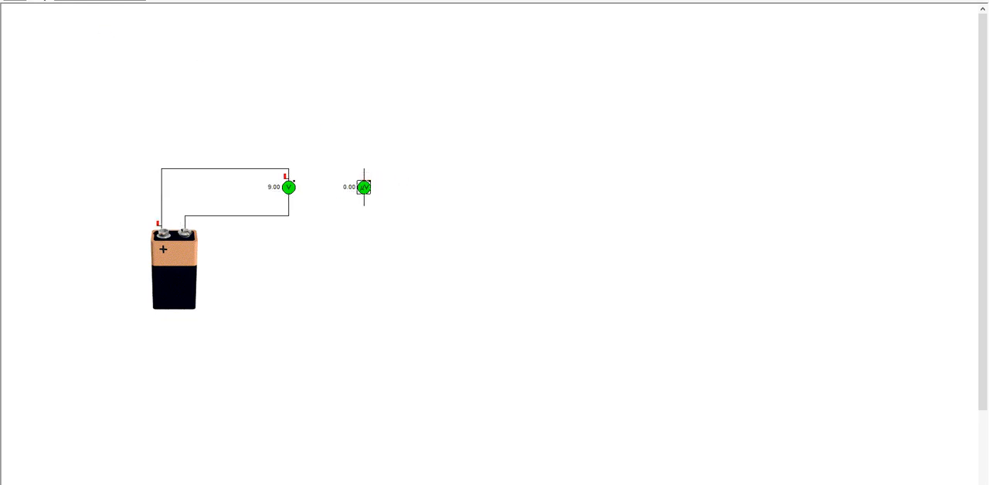
{"action": "left_click", "coordinate": [44, 0]}
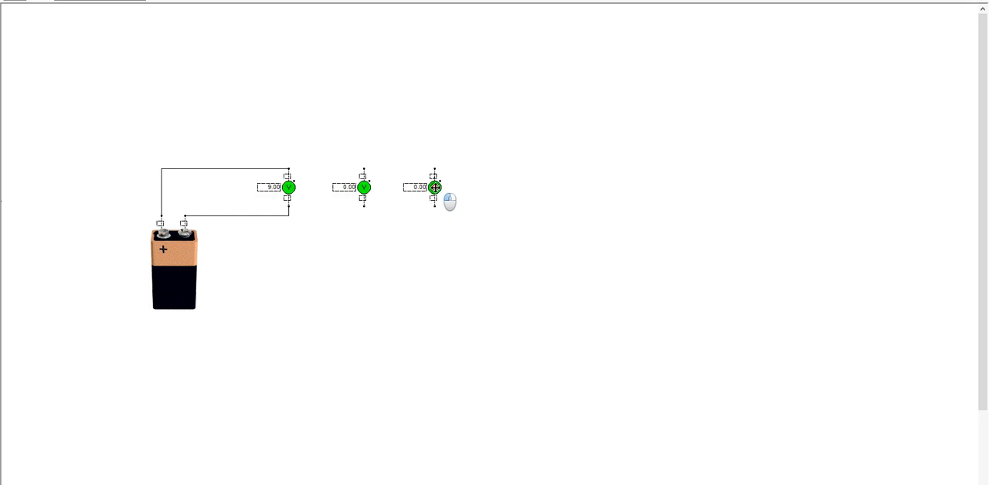
{"action": "left_click", "coordinate": [438, 187]}
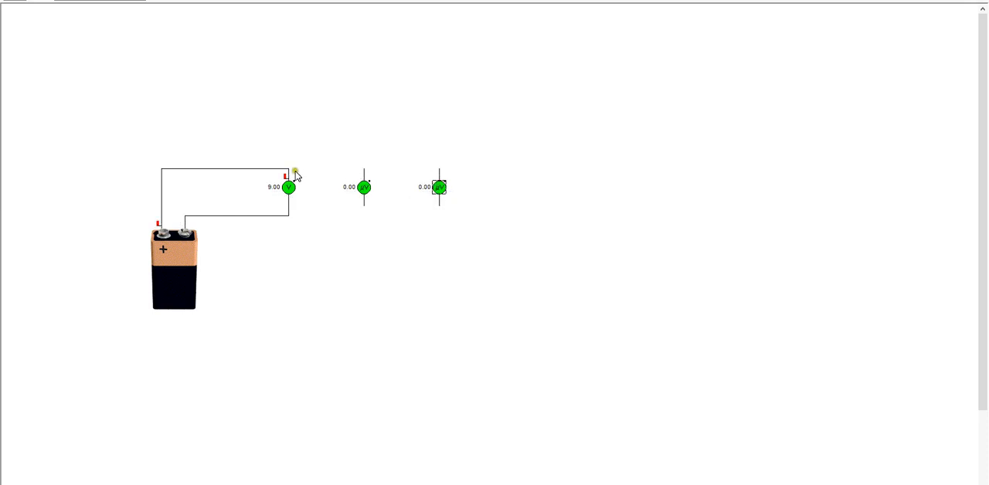
{"action": "left_click_drag", "start_coordinate": [289, 171], "coordinate": [439, 169]}
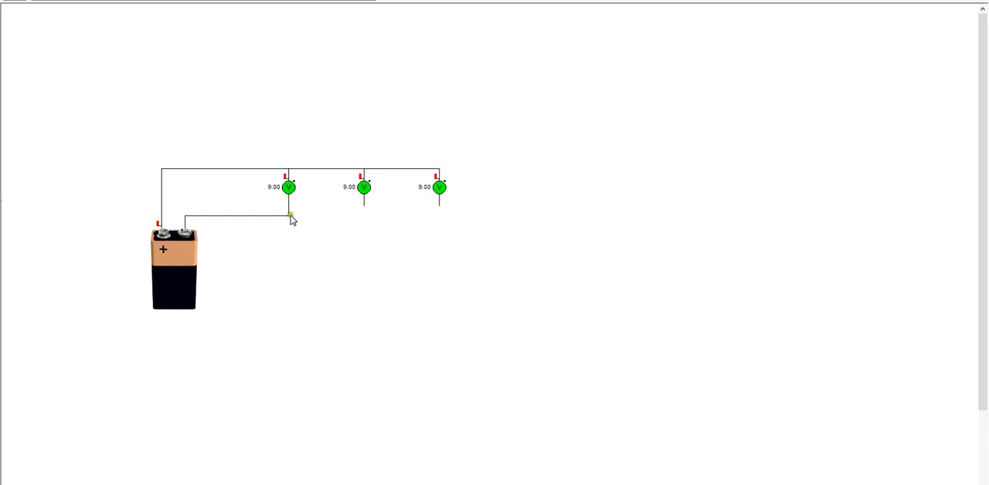
{"action": "mouse_move", "coordinate": [290, 216]}
{"action": "left_mouse_down"}
{"action": "mouse_move", "coordinate": [419, 217]}
{"action": "mouse_move", "coordinate": [439, 207]}
{"action": "left_mouse_up"}
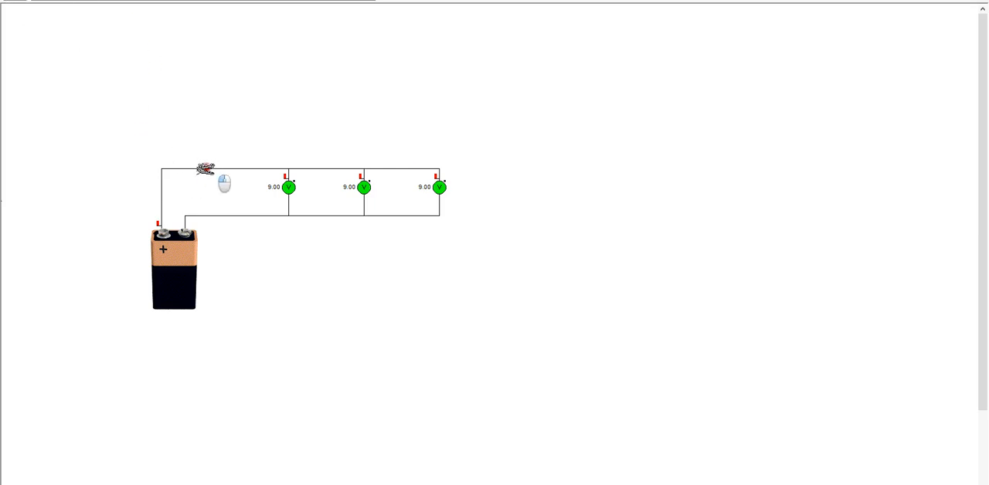
Cut the wire between the battery's positive terminal and the voltmeters, and insert a fuse and a rocker switch in series there
{"action": "left_click", "coordinate": [205, 170]}
{"action": "left_click_drag", "start_coordinate": [118, 2], "coordinate": [172, 174]}
{"action": "mouse_move", "coordinate": [163, 220]}
{"action": "left_mouse_down"}
{"action": "mouse_move", "coordinate": [181, 192]}
{"action": "mouse_move", "coordinate": [166, 168]}
{"action": "mouse_move", "coordinate": [177, 202]}
{"action": "mouse_move", "coordinate": [164, 224]}
{"action": "left_mouse_up"}
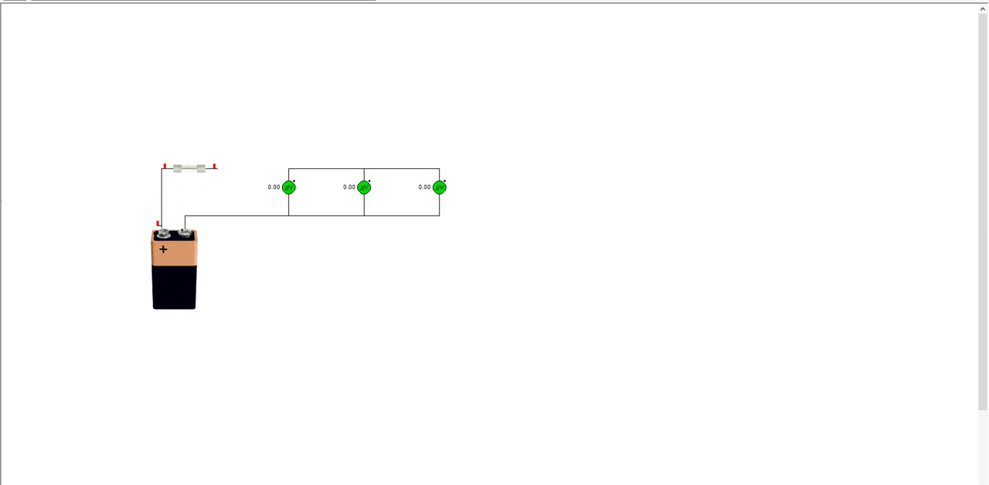
{"action": "left_click_drag", "start_coordinate": [145, 2], "coordinate": [288, 168]}
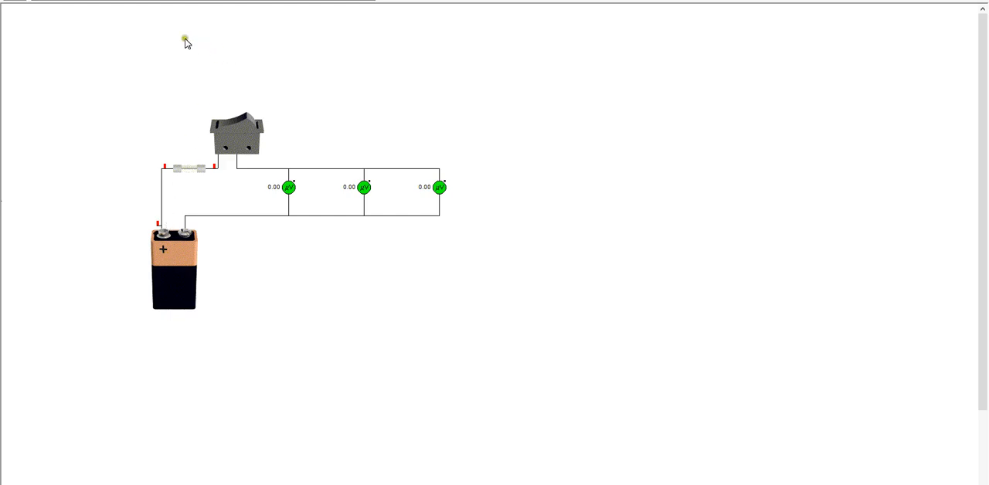
Place a lamp above the circuit and start a second branch from the battery's positive line with a fuse and a rocker switch
{"action": "left_click_drag", "start_coordinate": [278, 4], "coordinate": [284, 84]}
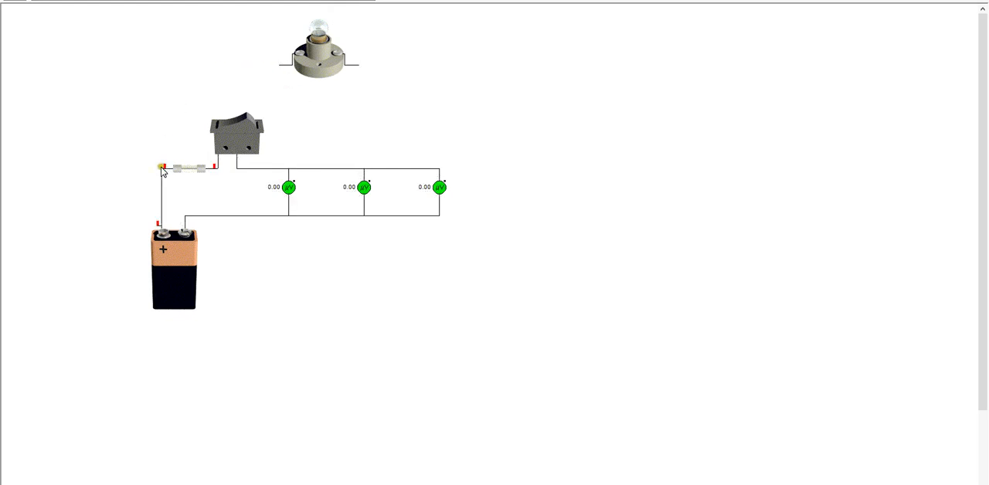
{"action": "left_click_drag", "start_coordinate": [161, 168], "coordinate": [172, 64]}
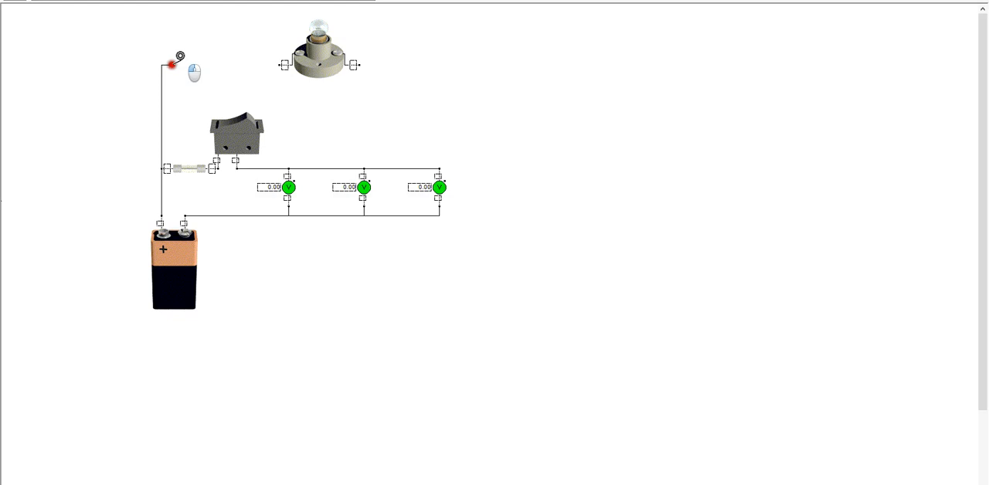
{"action": "left_click", "coordinate": [171, 65]}
{"action": "left_click_drag", "start_coordinate": [102, 1], "coordinate": [171, 75]}
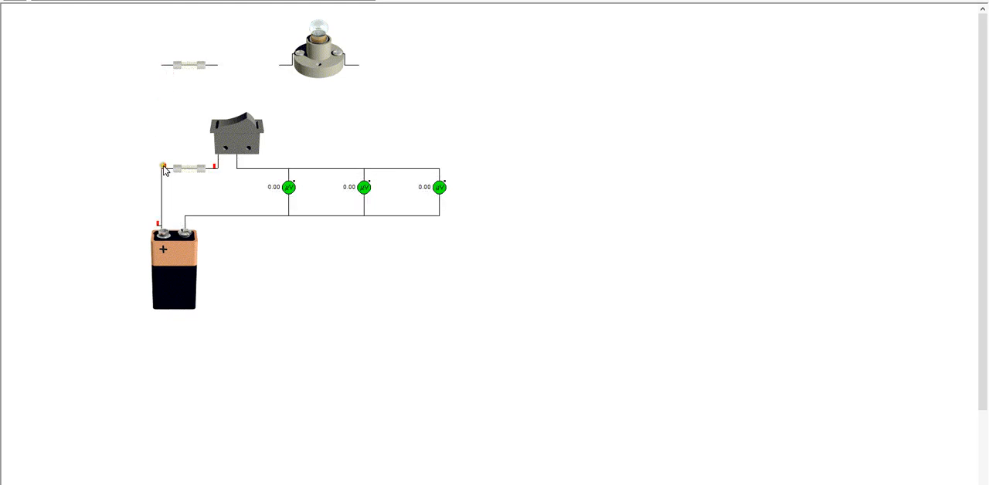
{"action": "left_click_drag", "start_coordinate": [162, 166], "coordinate": [160, 86]}
{"action": "mouse_move", "coordinate": [161, 172]}
{"action": "left_mouse_down"}
{"action": "mouse_move", "coordinate": [165, 61]}
{"action": "mouse_move", "coordinate": [162, 167]}
{"action": "left_mouse_up"}
{"action": "left_click_drag", "start_coordinate": [141, 2], "coordinate": [219, 57]}
Move the lamp farther right, wire a second rocker switch in series before it, and connect the lamp to the battery's negative line
{"action": "left_click_drag", "start_coordinate": [319, 68], "coordinate": [441, 62]}
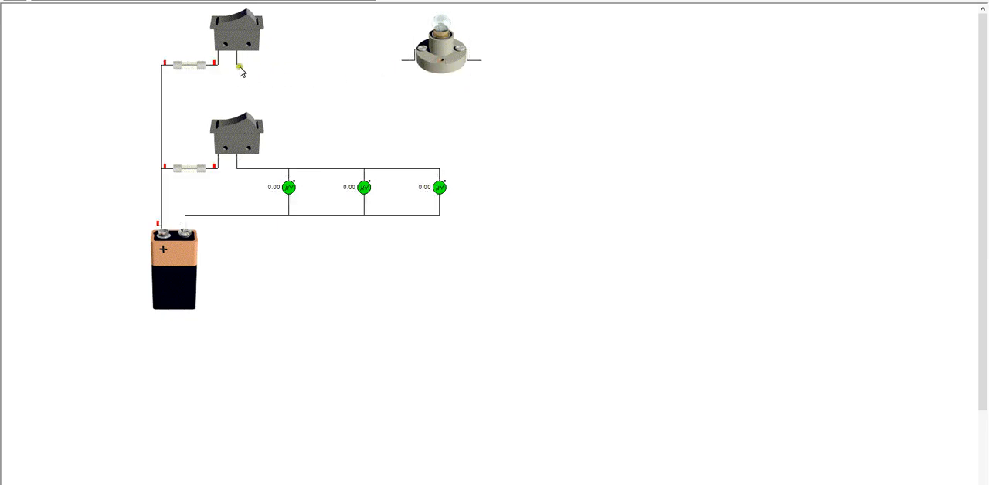
{"action": "left_click_drag", "start_coordinate": [237, 66], "coordinate": [483, 61]}
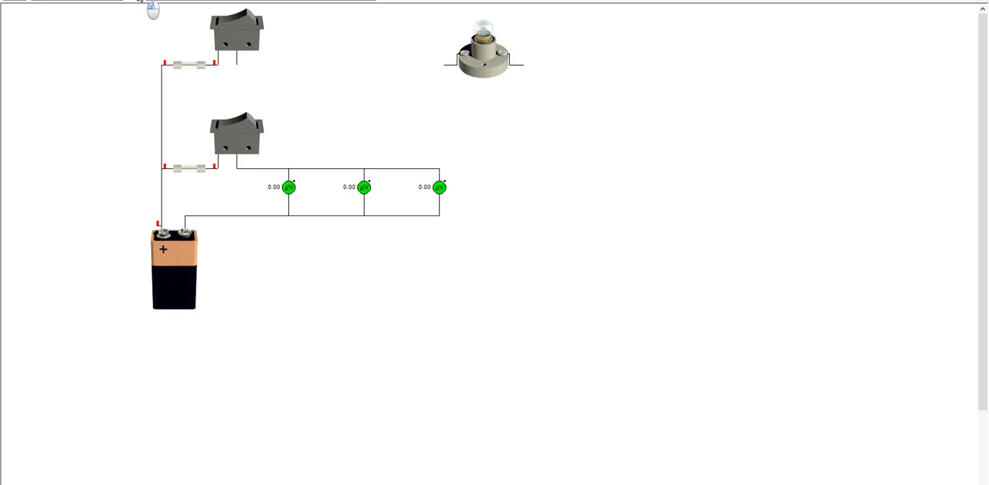
{"action": "left_click_drag", "start_coordinate": [369, 44], "coordinate": [459, 67]}
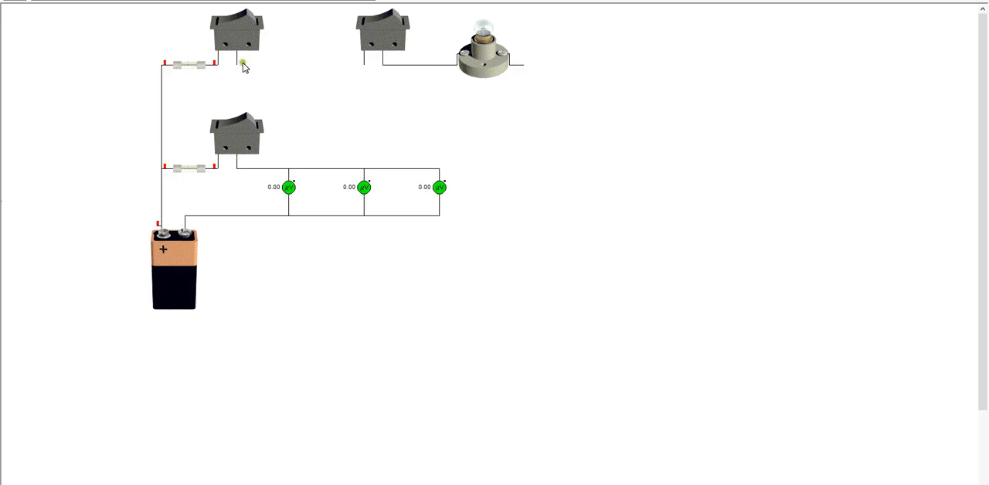
{"action": "mouse_move", "coordinate": [241, 68]}
{"action": "left_mouse_down"}
{"action": "mouse_move", "coordinate": [251, 80]}
{"action": "mouse_move", "coordinate": [305, 84]}
{"action": "mouse_move", "coordinate": [378, 82]}
{"action": "mouse_move", "coordinate": [242, 70]}
{"action": "mouse_move", "coordinate": [386, 70]}
{"action": "mouse_move", "coordinate": [364, 66]}
{"action": "left_mouse_up"}
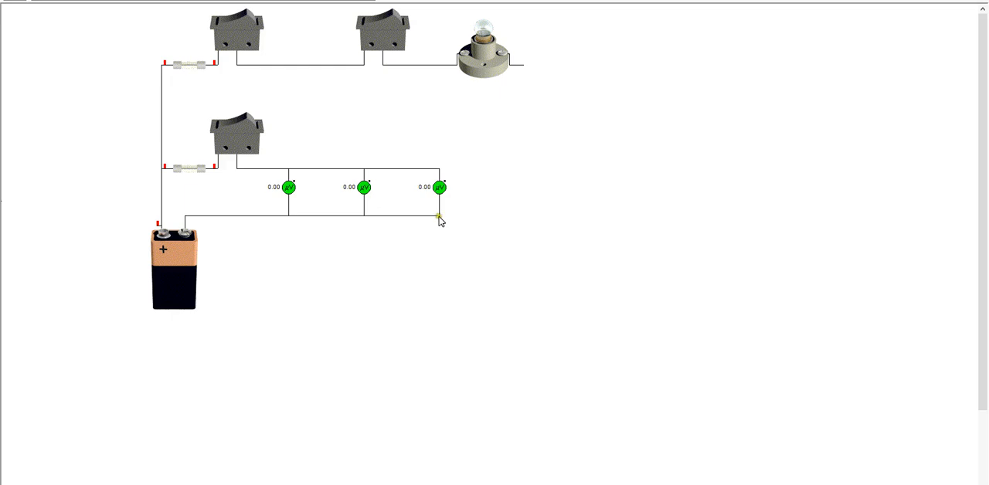
{"action": "left_click_drag", "start_coordinate": [441, 217], "coordinate": [523, 66]}
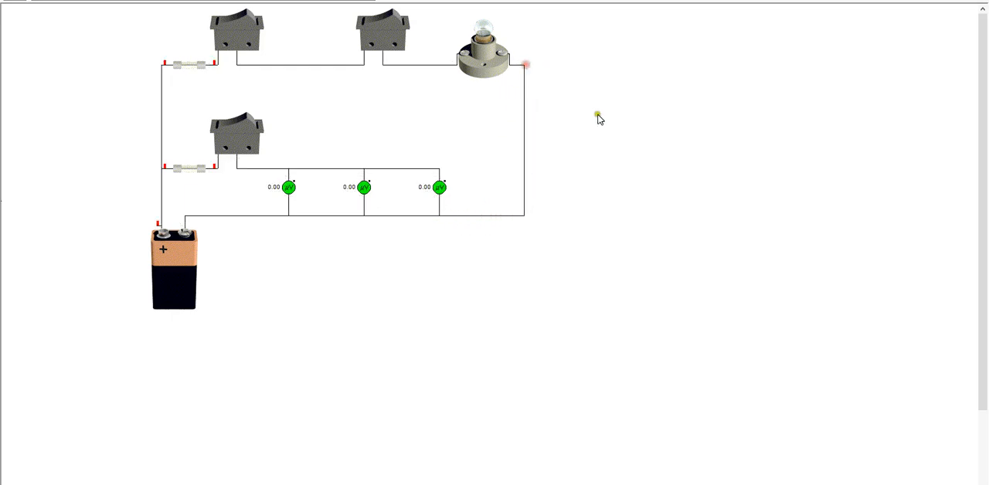
Test the circuit by closing the first upper switch and the lower switch, and turning the lamp's own switch on and off
{"action": "left_click", "coordinate": [374, 28]}
{"action": "left_click", "coordinate": [246, 29]}
{"action": "left_click", "coordinate": [247, 125]}
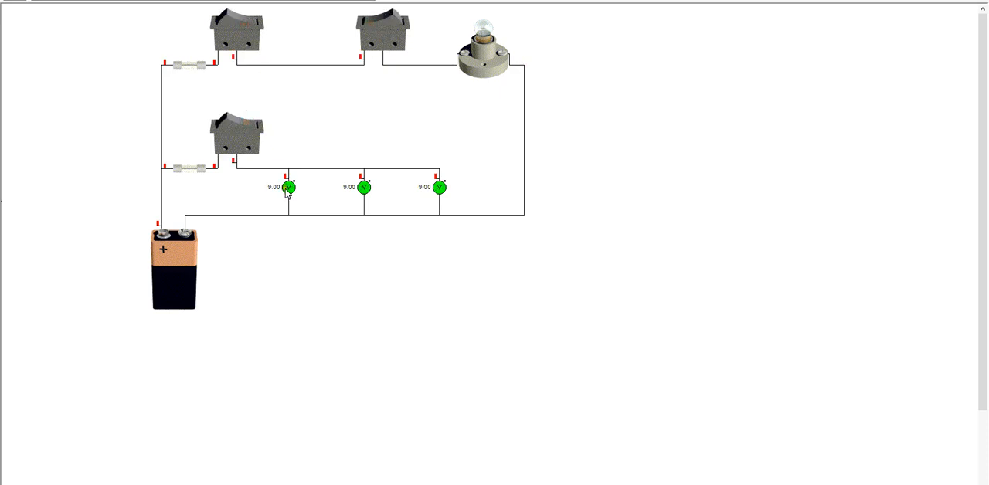
{"action": "left_click", "coordinate": [386, 19]}
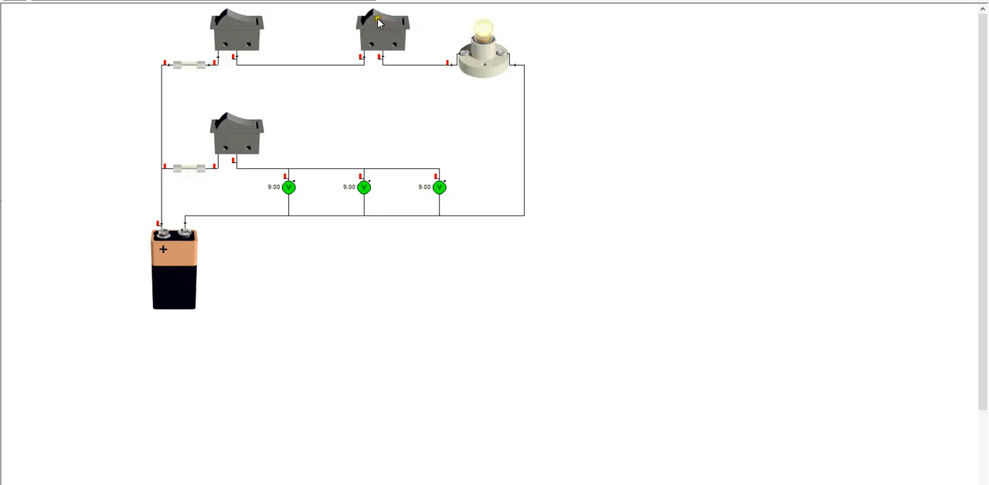
{"action": "left_click", "coordinate": [379, 22]}
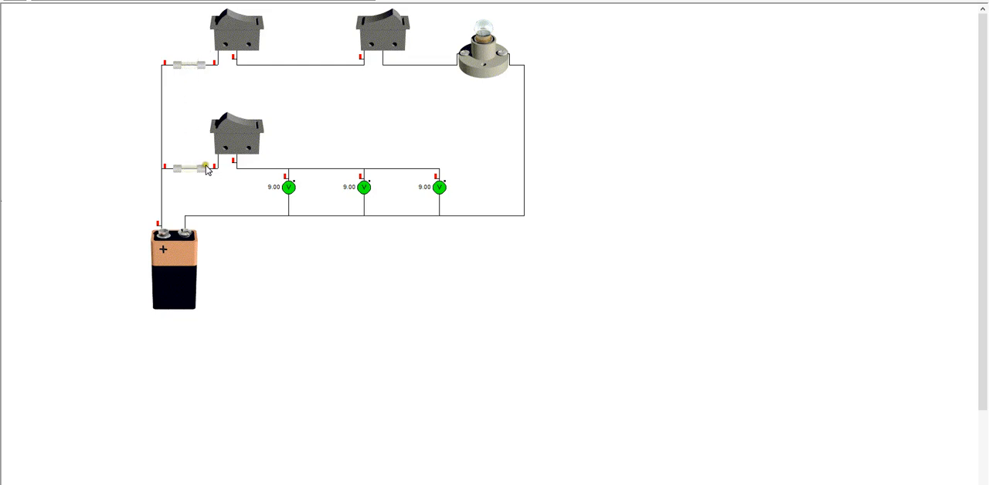
{"action": "mouse_move", "coordinate": [206, 169]}
{"action": "left_click", "coordinate": [437, 484]}
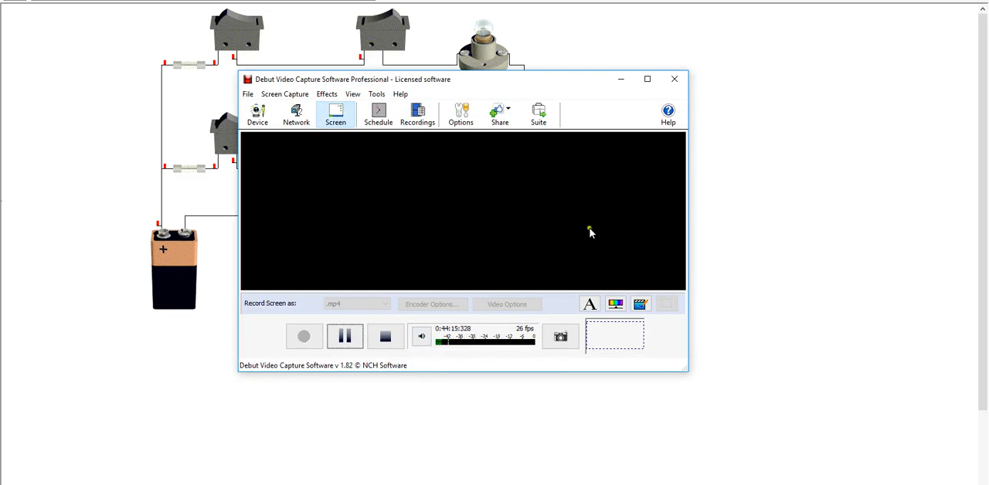
{"action": "left_click", "coordinate": [623, 81]}
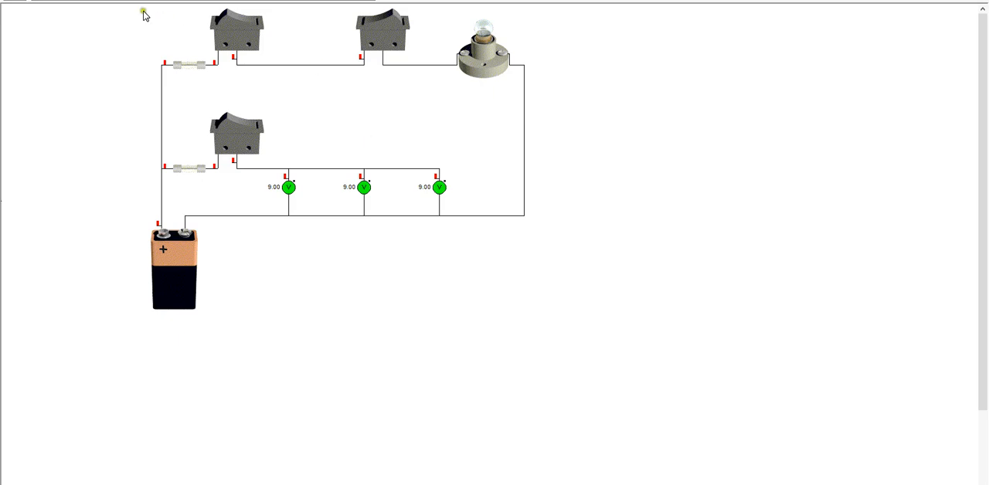
Select all components, move the whole circuit down and to the right on the sheet, and deselect it
{"action": "right_click", "coordinate": [35, 1]}
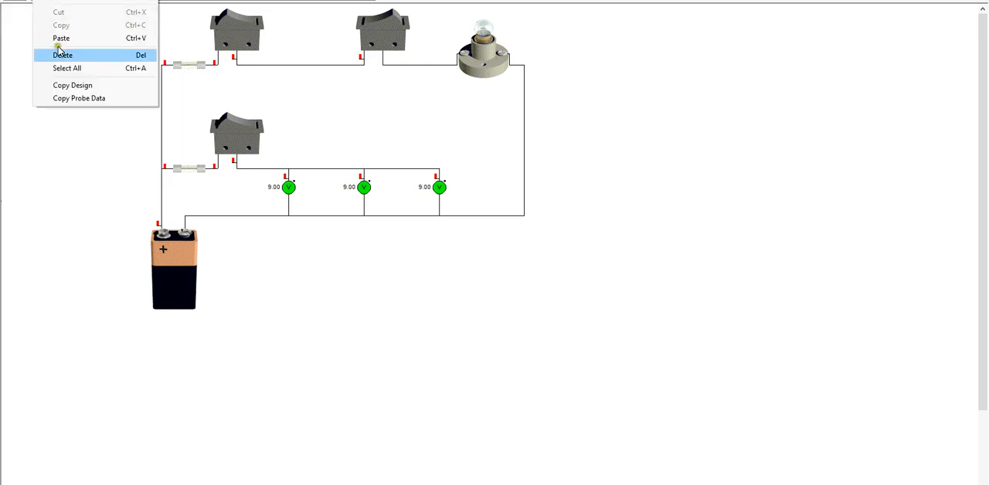
{"action": "left_click", "coordinate": [78, 68]}
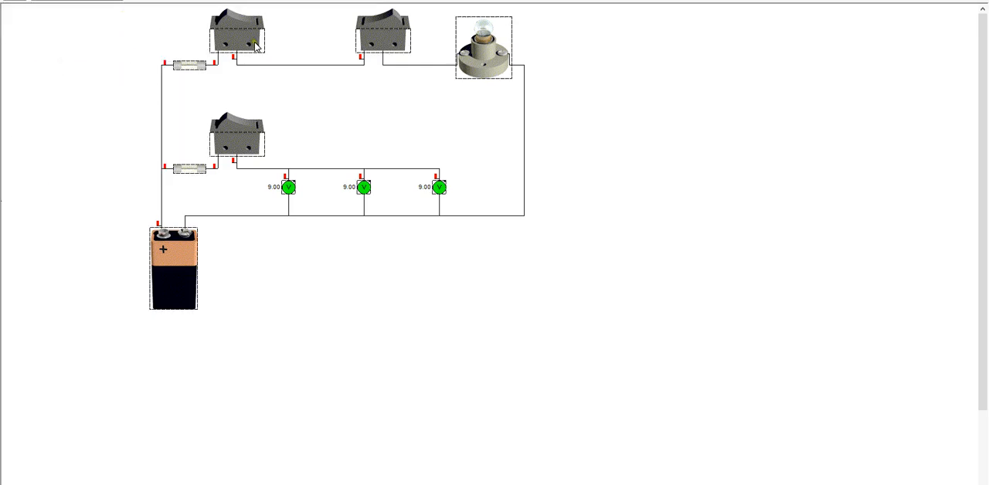
{"action": "left_click_drag", "start_coordinate": [256, 46], "coordinate": [393, 136]}
{"action": "left_click", "coordinate": [888, 147]}
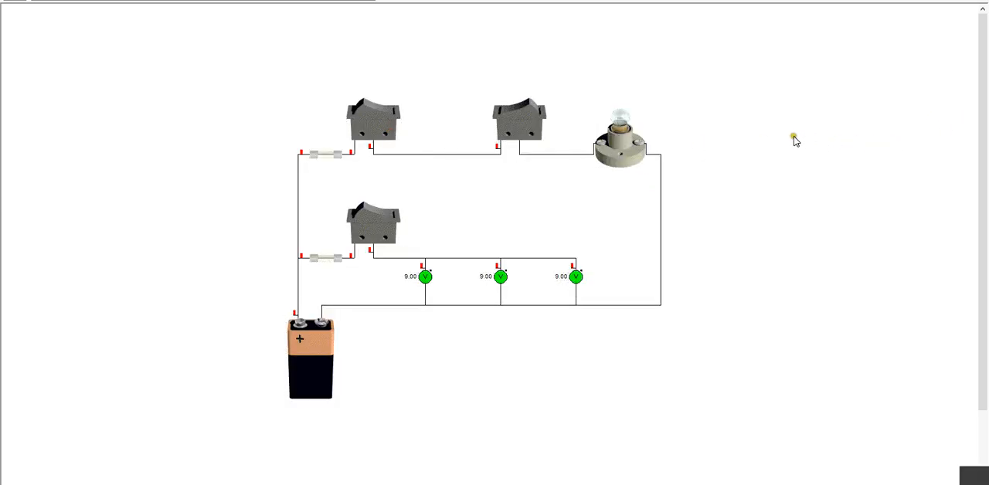
{"action": "left_click_drag", "start_coordinate": [981, 225], "coordinate": [987, 199]}
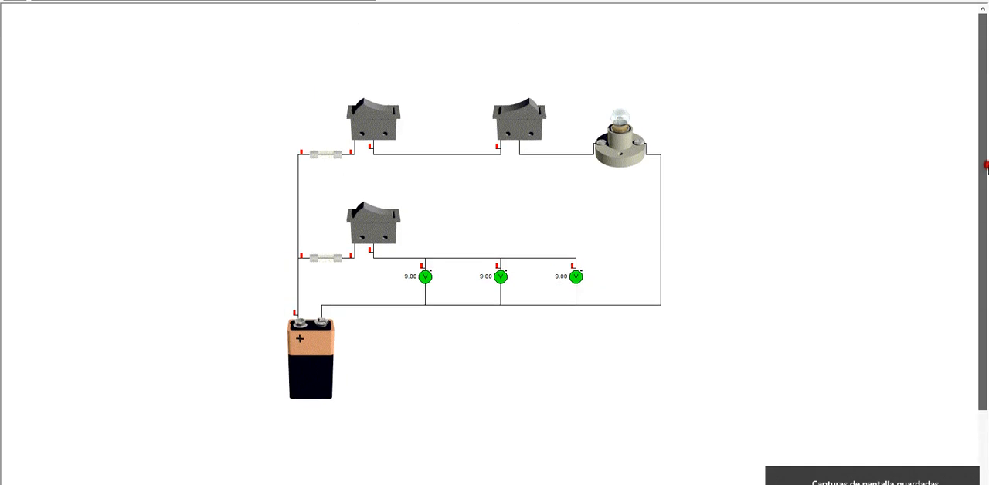